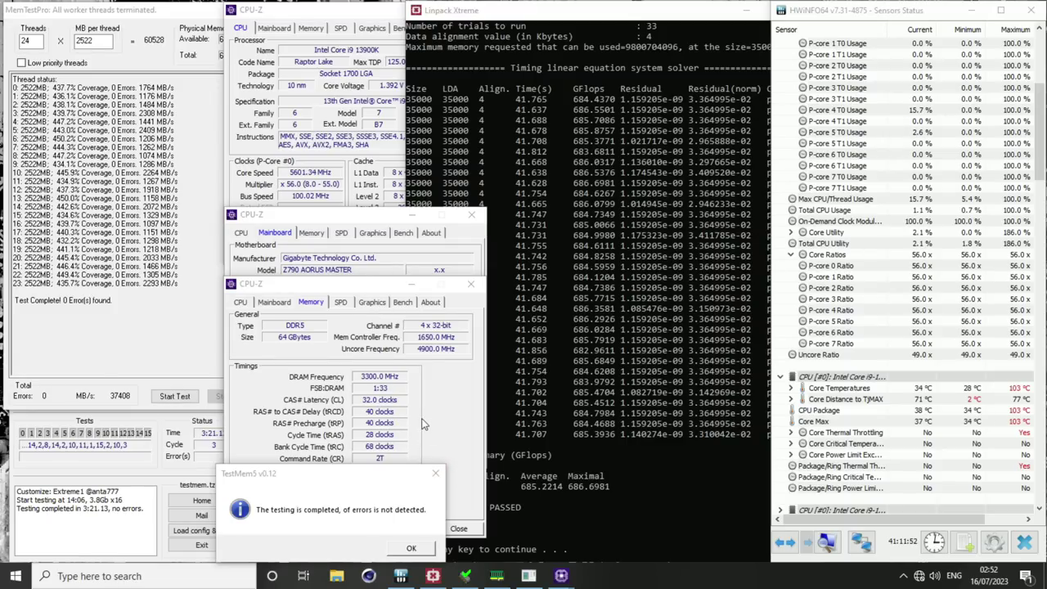
Bring the CPU-Z processor details and then the Linpack Xtreme results to the front.
scroll(953, 302, "up", 1)
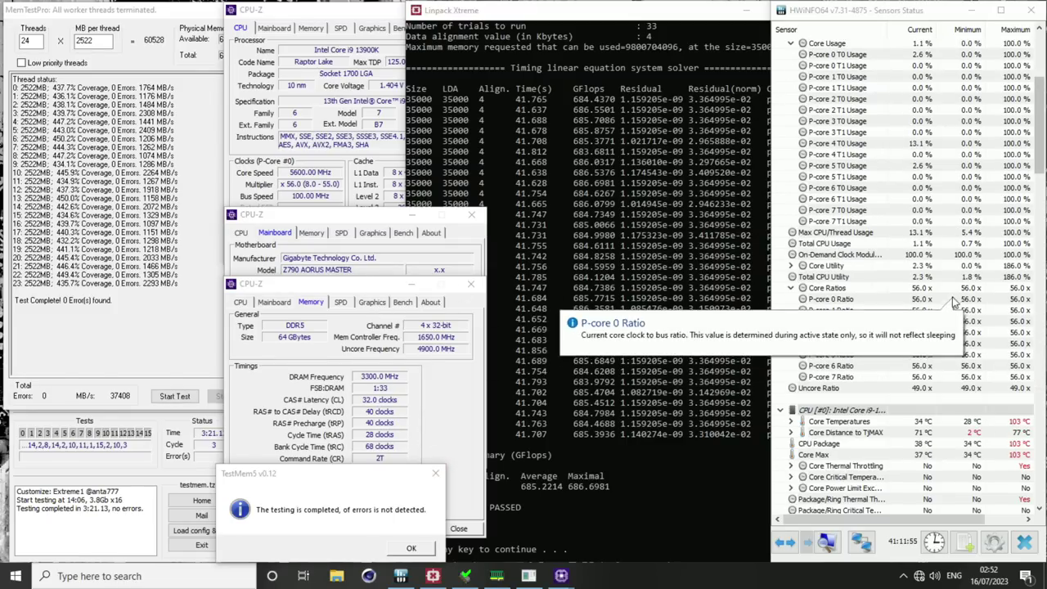
scroll(953, 303, "up", 3)
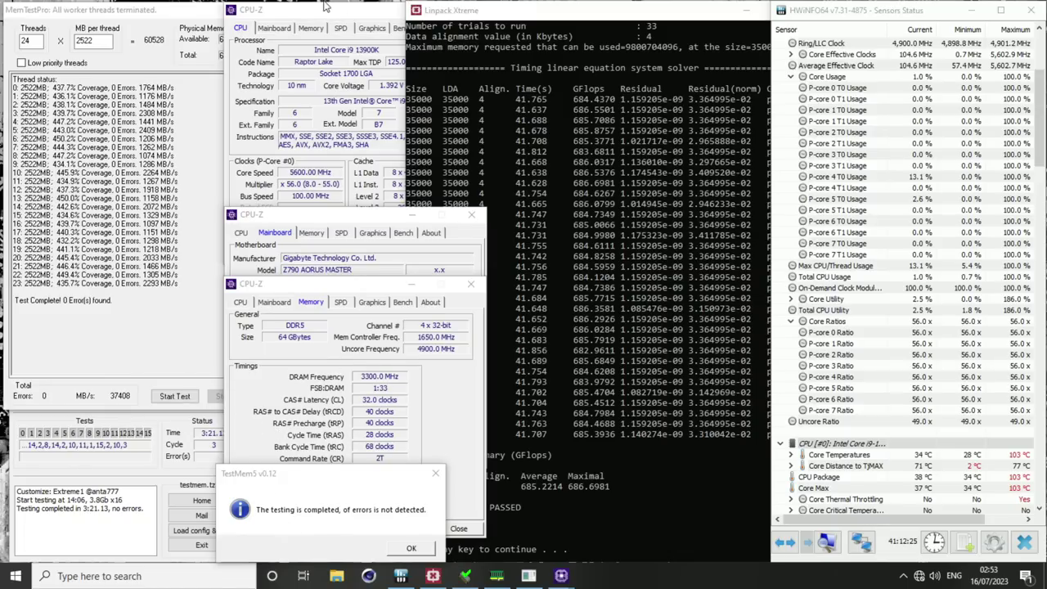
left_click(333, 85)
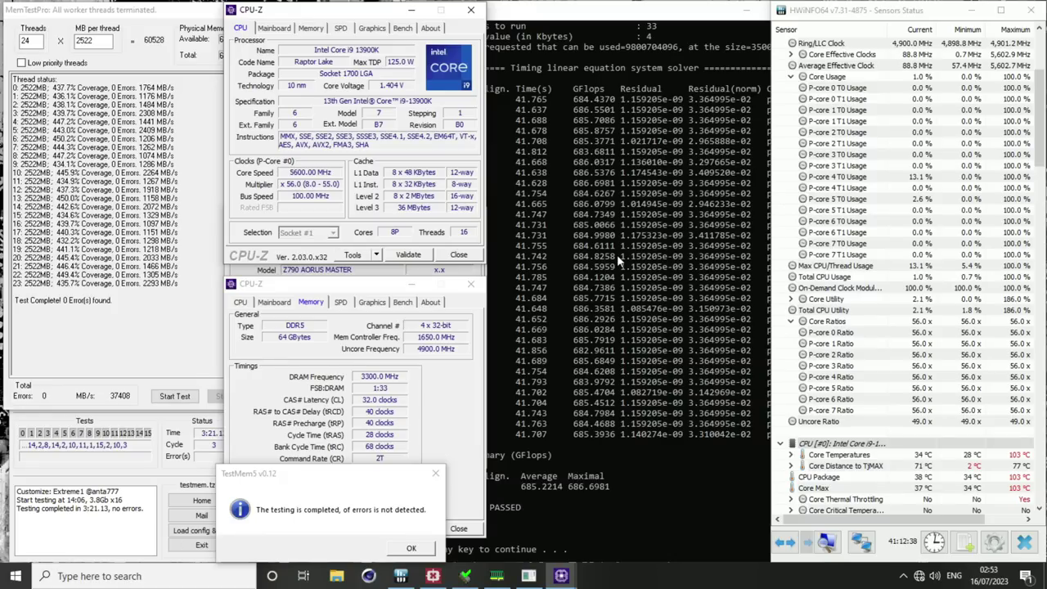
left_click(611, 23)
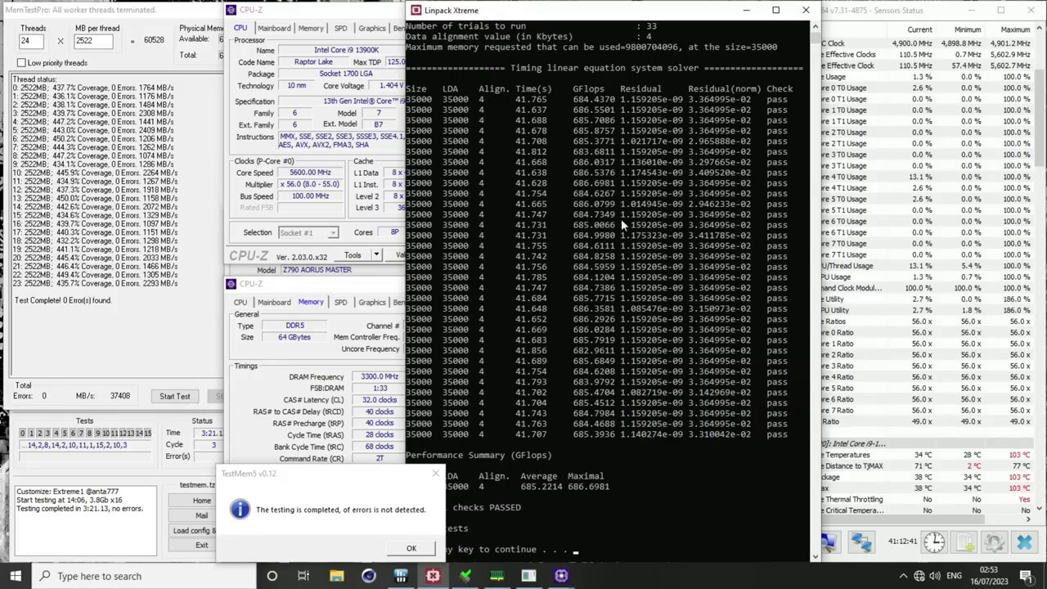
Review the HWiNFO sensor readings and MemTestPro results, ending on TestMem5's main window.
left_click(1005, 488)
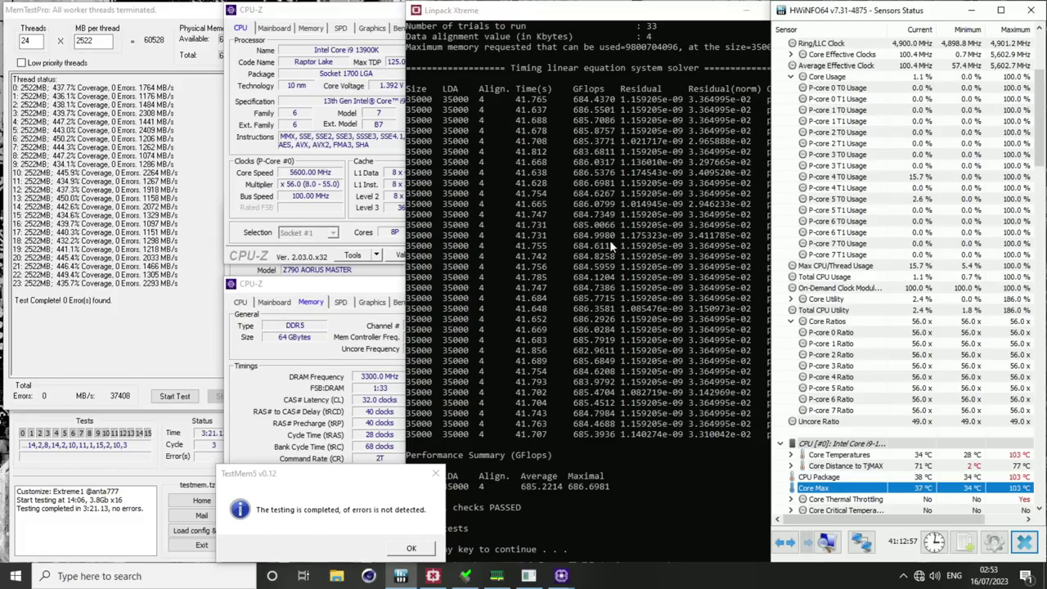
mouse_move(955, 500)
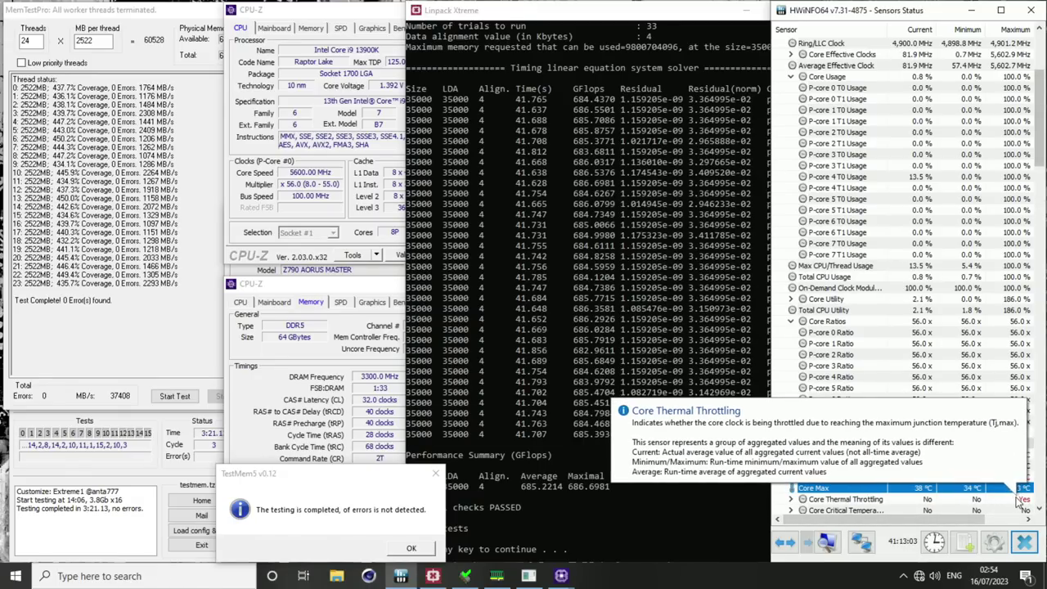
mouse_move(1011, 467)
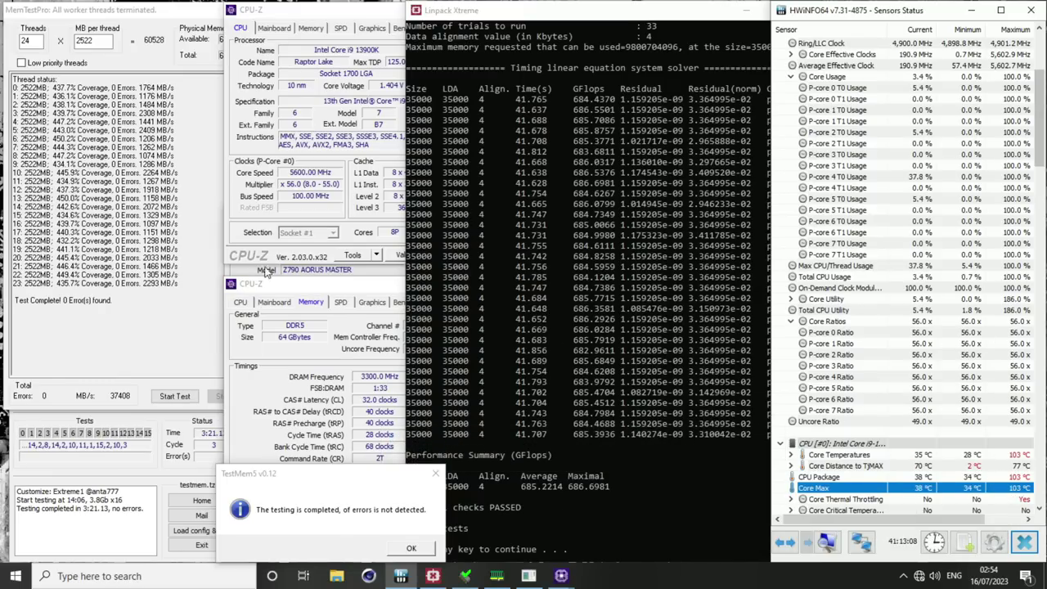
left_click(179, 316)
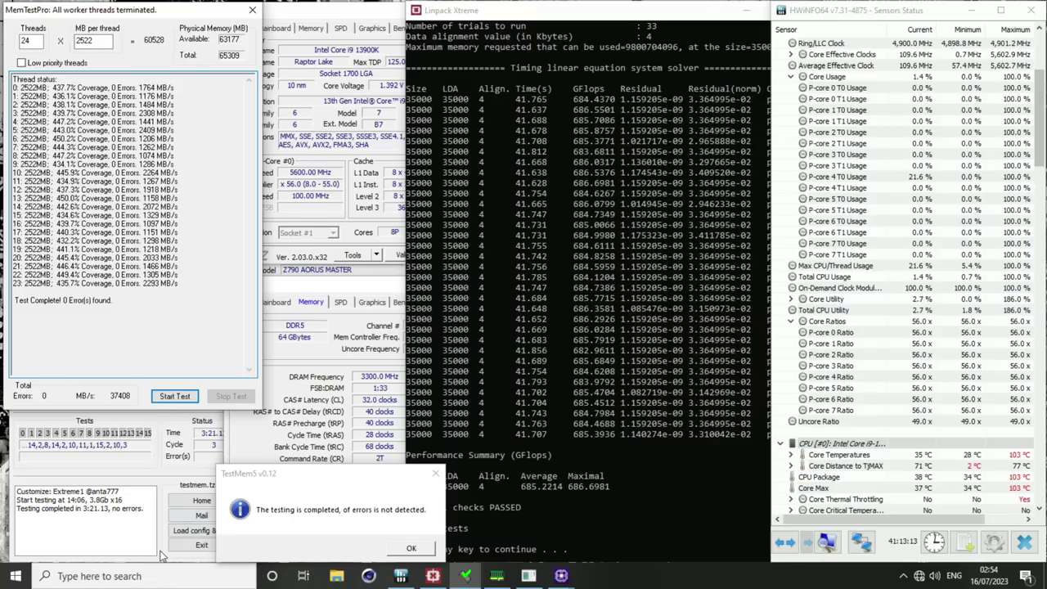
left_click(61, 503)
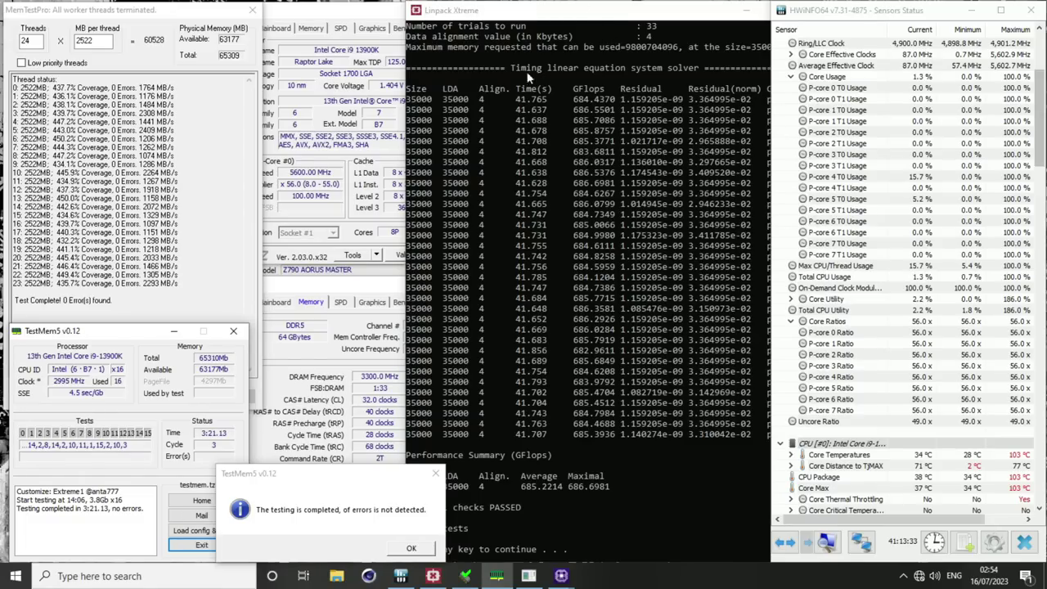
Show CPU-Z's 64 GB DDR5-6600 CL32-40-40-28 timings, then Linpack Xtreme's all-pass trial list.
left_click(368, 300)
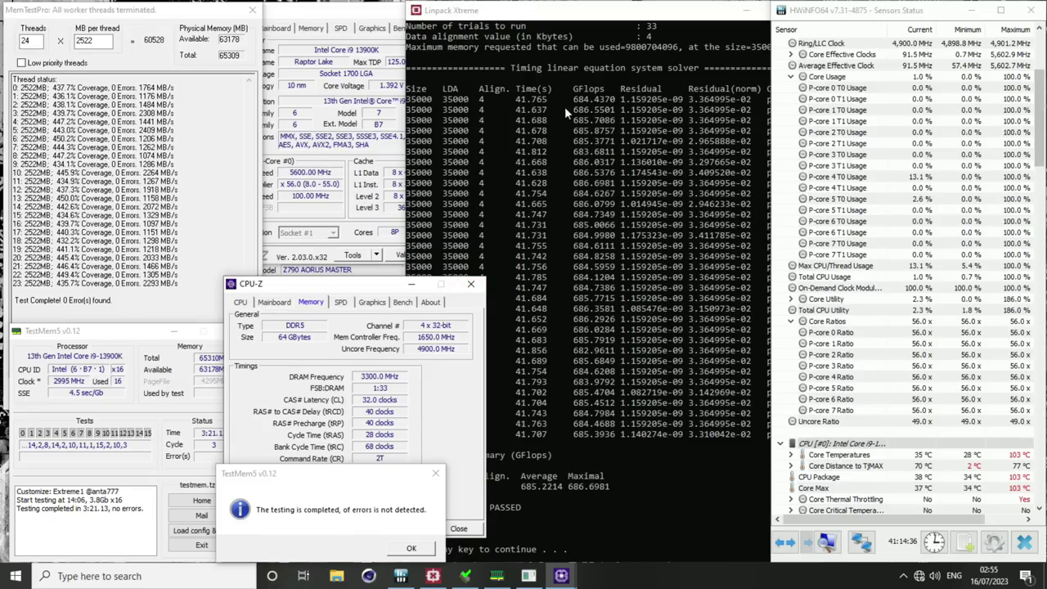
left_click(582, 38)
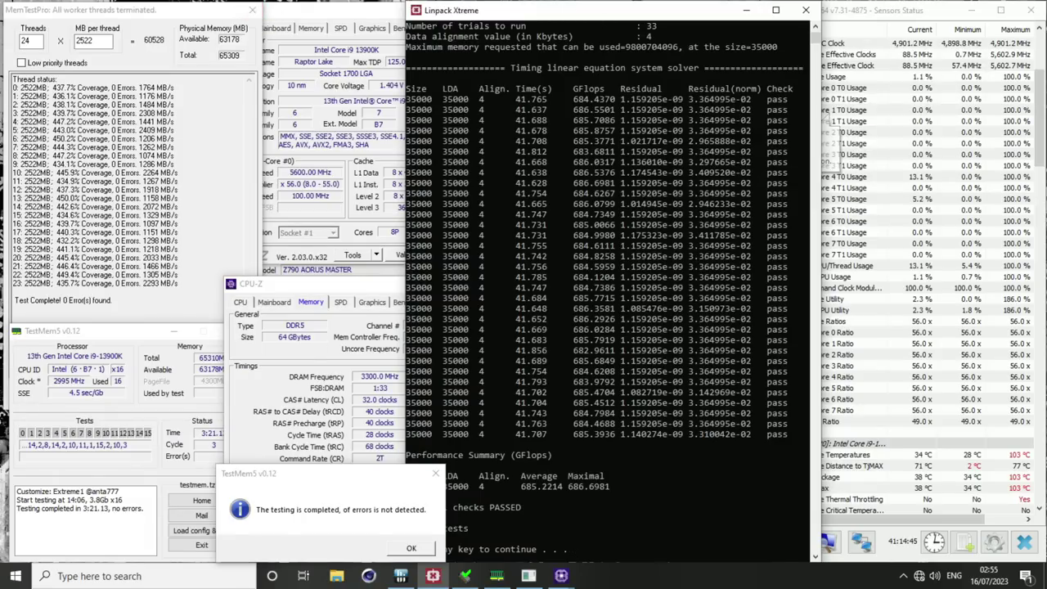
Restart Windows from the Start button's shutdown menu to boot into the AORUS BIOS.
right_click(15, 575)
mouse_move(49, 553)
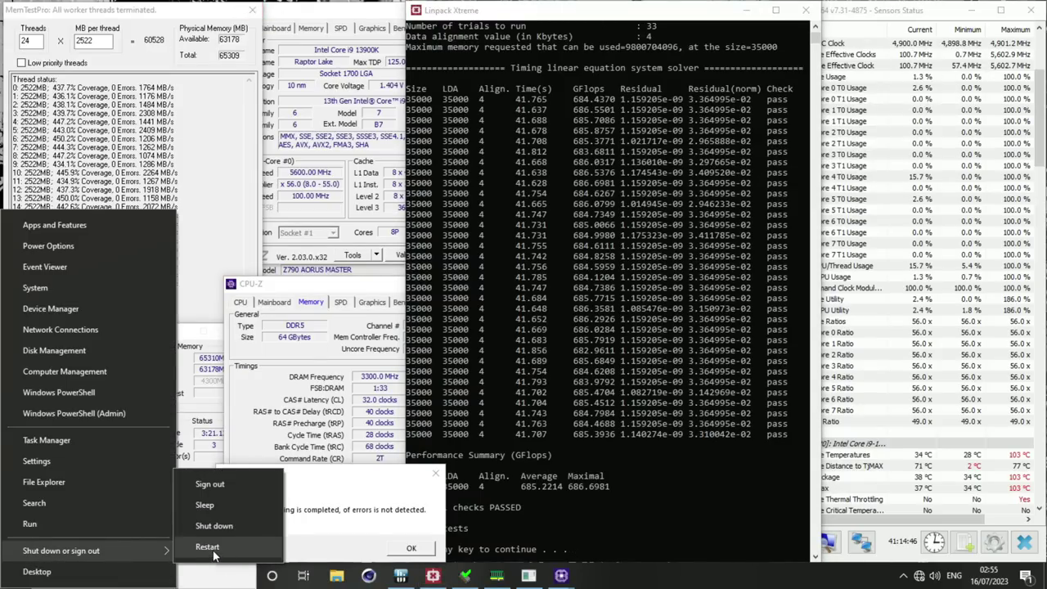
left_click(214, 556)
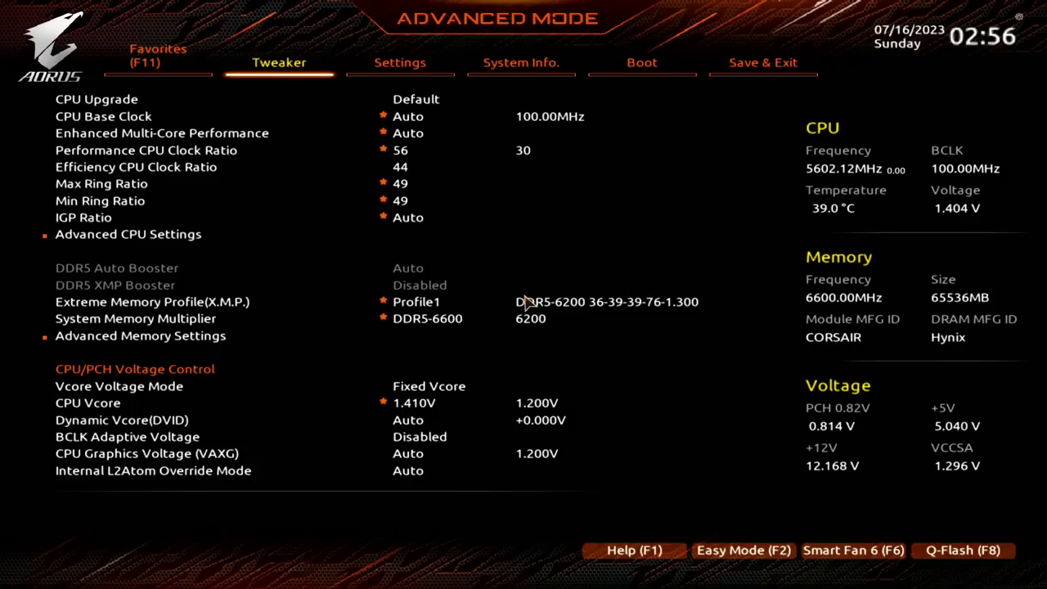
key("Down")
key("Down")
key("Down")
key("Down")
key("Down")
key("Down")
key("Down")
key("Down")
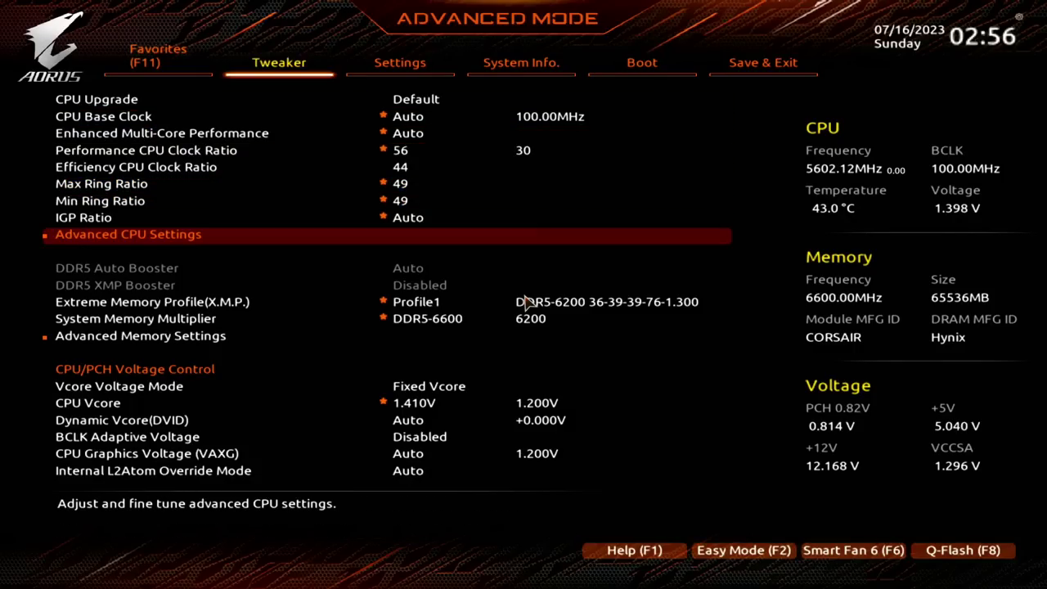
key("Return")
key("Down")
key("Down")
key("Down")
key("Down")
key("Down")
key("Down")
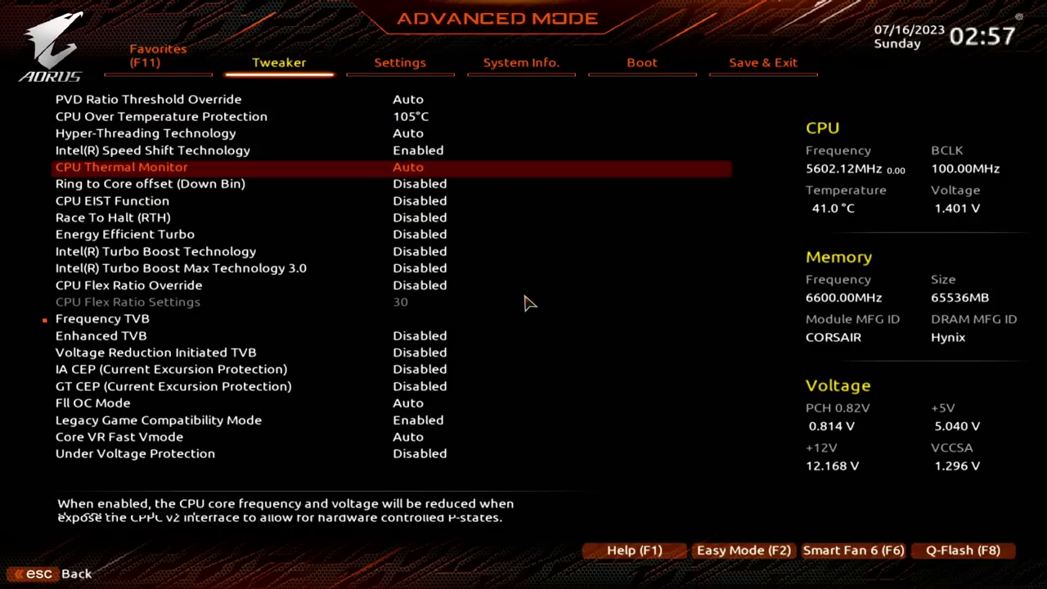
key("Down")
key("Down")
key("Down")
key("Down")
key("Down")
key("Down")
key("Down")
key("Down")
key("Down")
key("Down")
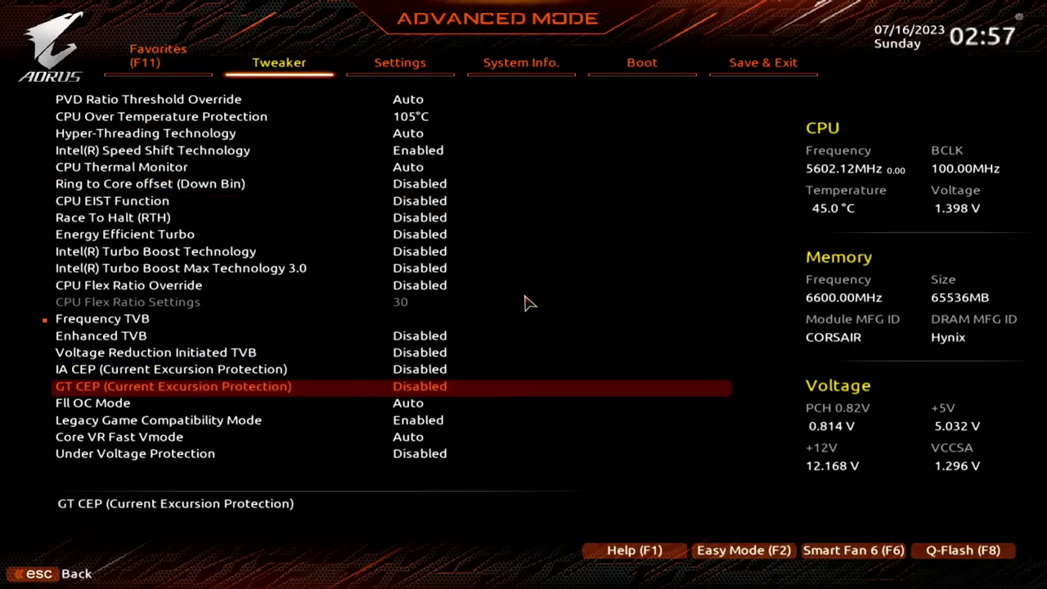
key("Up")
key("Up")
key("Up")
key("Up")
key("Up")
key("Up")
key("Up")
key("Up")
key("Up")
key("Up")
key("Up")
key("Up")
key("Up")
key("Up")
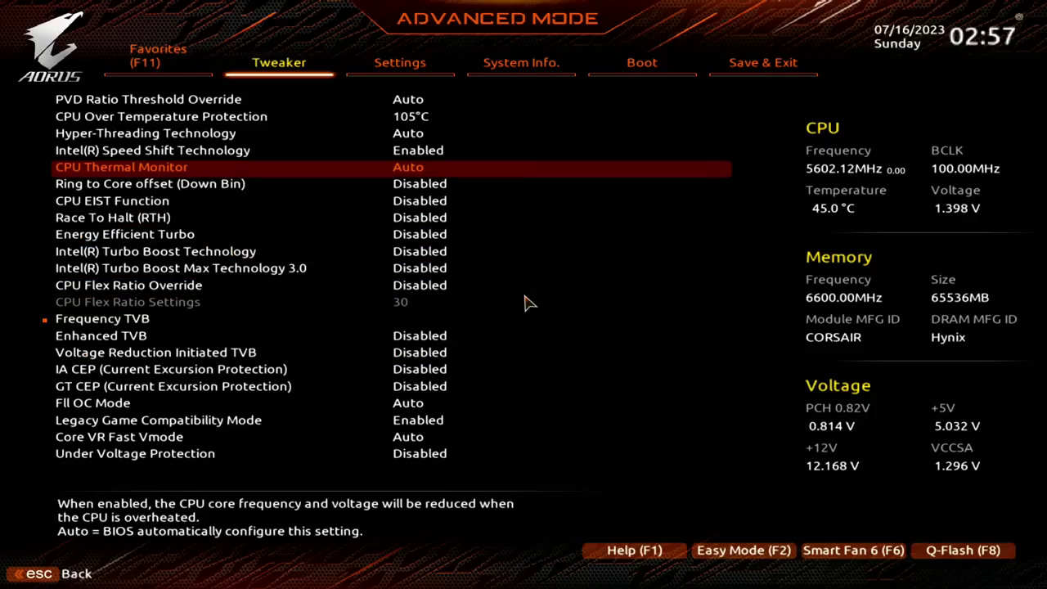
key("Down")
key("Down")
key("Down")
key("Down")
key("Down")
key("Down")
key("Down")
key("Down")
key("Down")
key("Down")
key("Down")
key("Down")
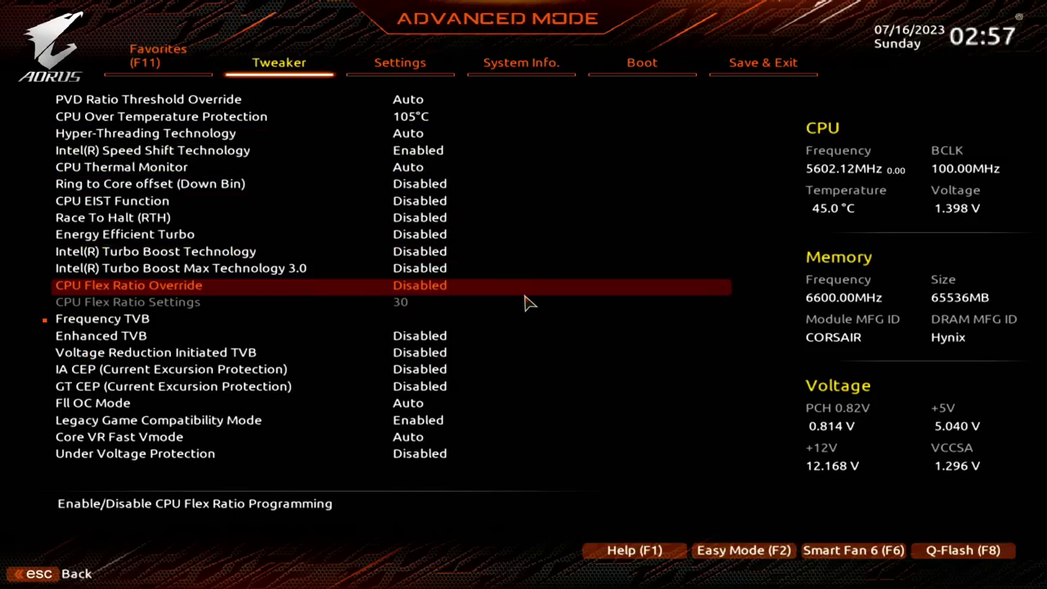
key("Down")
key("Down")
key("Down")
key("Down")
key("Down")
key("Down")
key("Down")
key("Down")
key("Down")
key("Down")
key("Down")
key("Down")
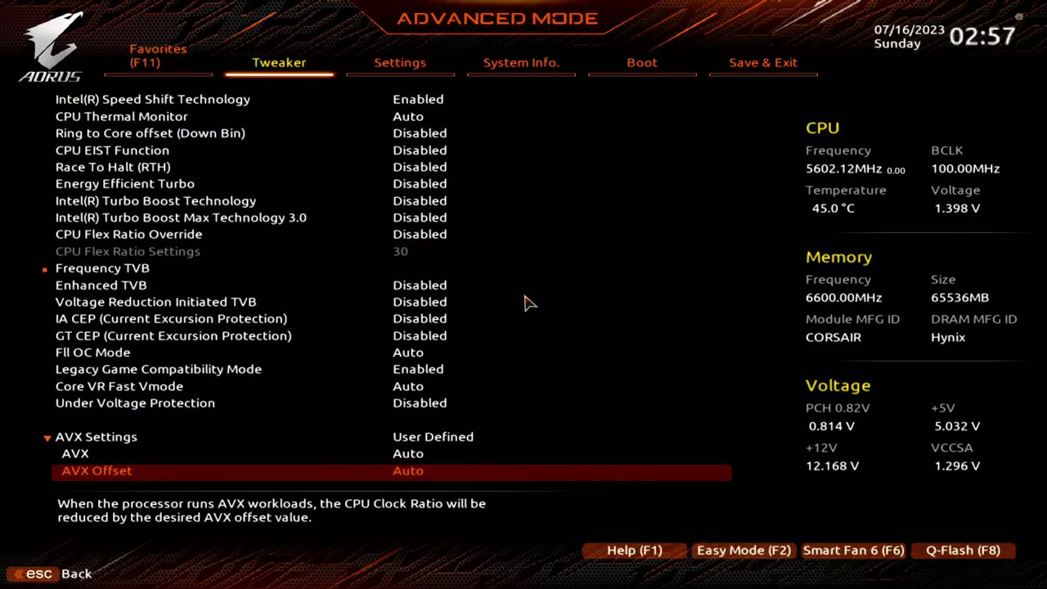
key("Down")
key("Down")
key("Down")
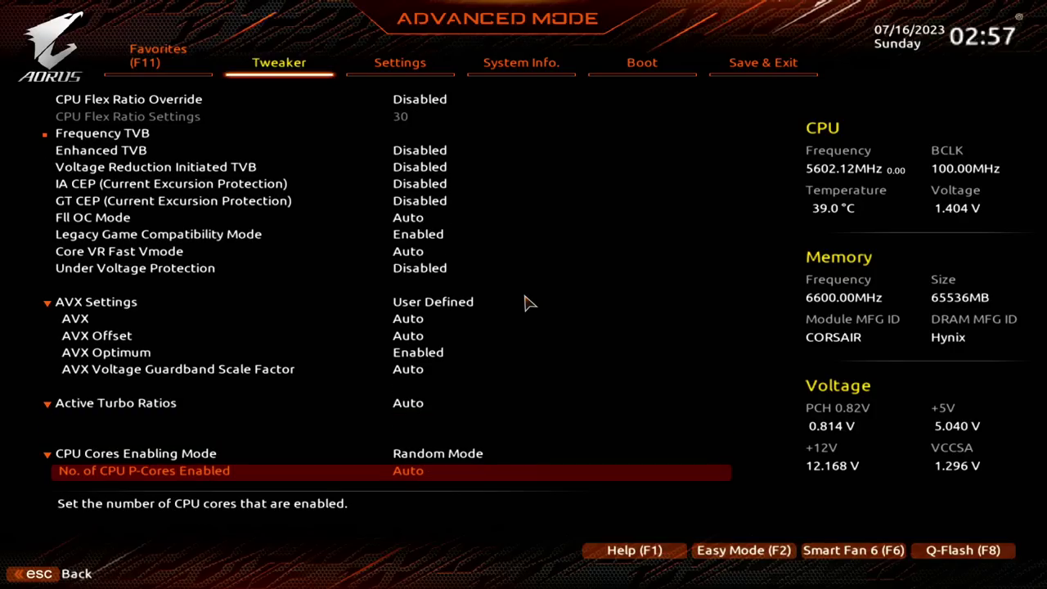
key("Down")
key("Down")
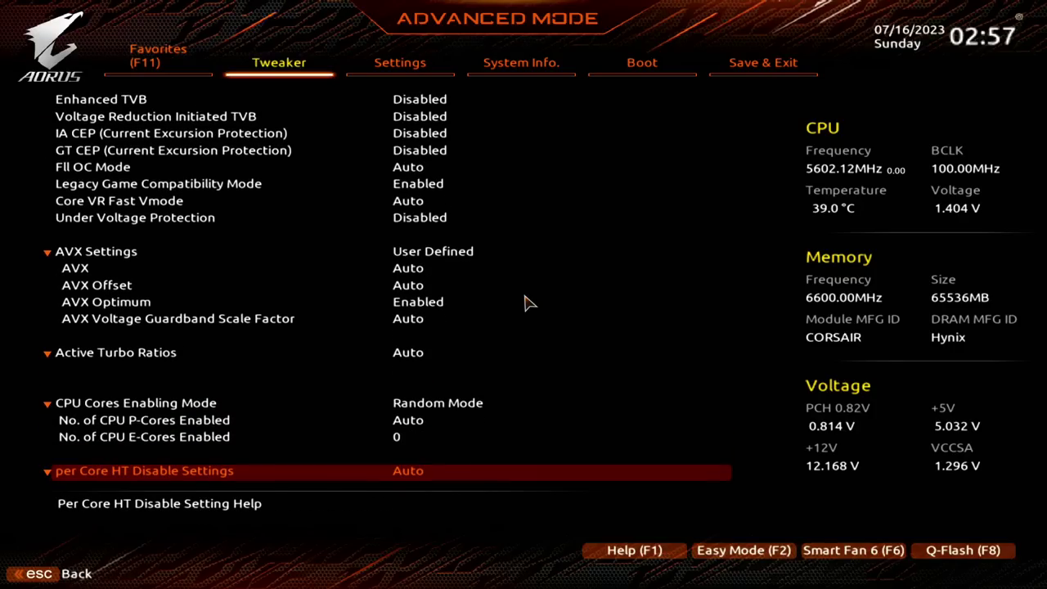
key("Up")
key("Down")
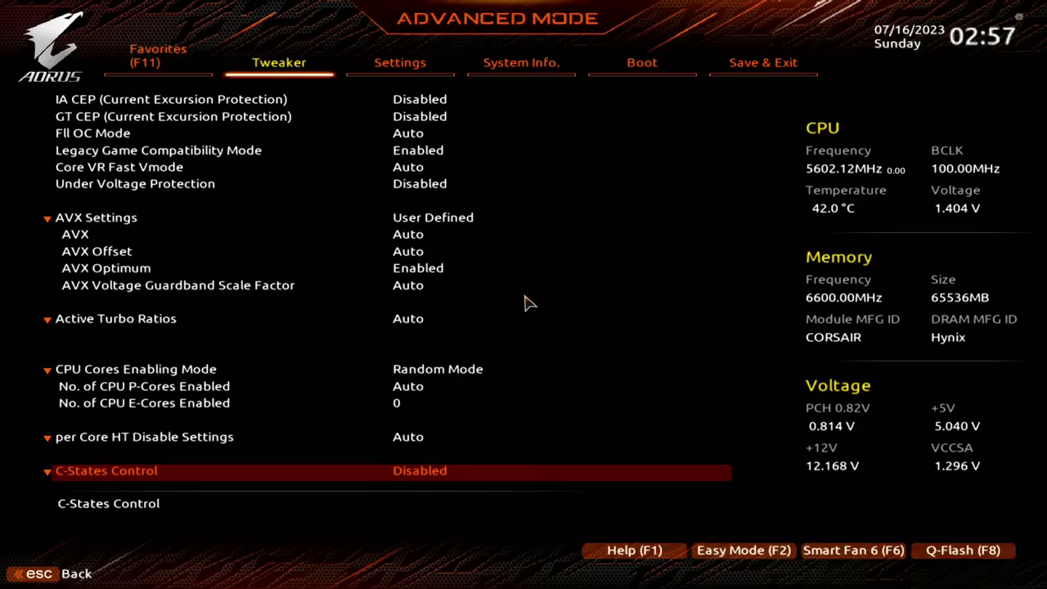
key("Down")
key("Down")
key("Down")
key("Down")
key("Up")
key("Up")
key("Up")
key("Up")
key("Up")
key("Up")
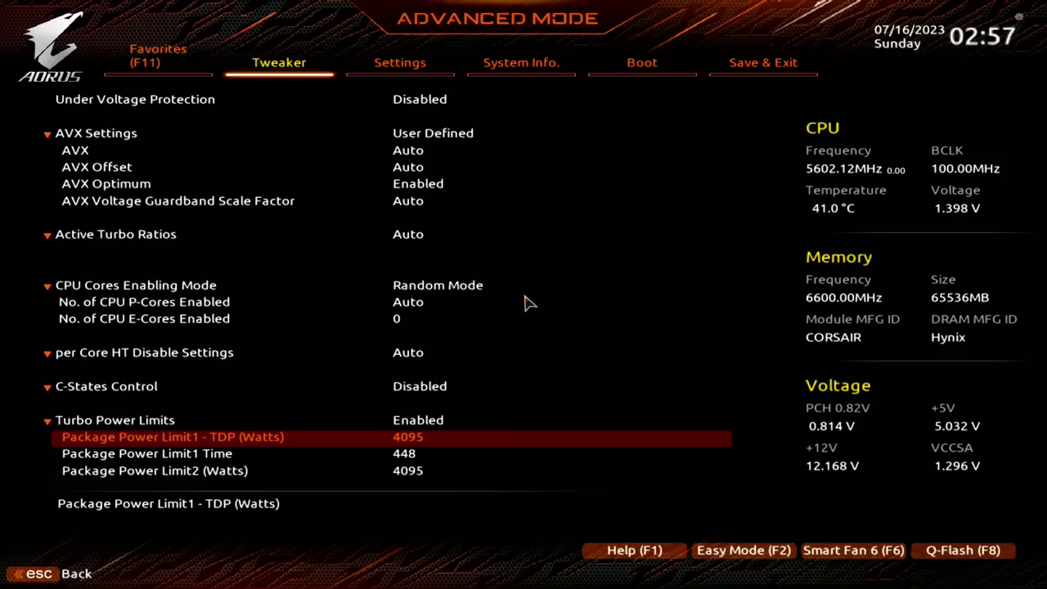
key("Up")
key("Down")
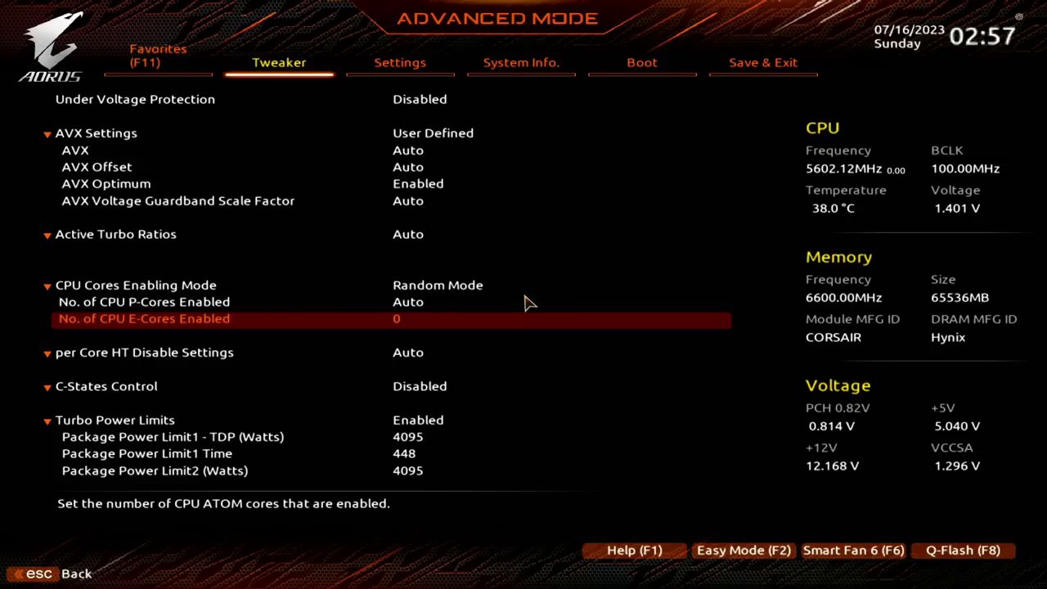
key("Escape")
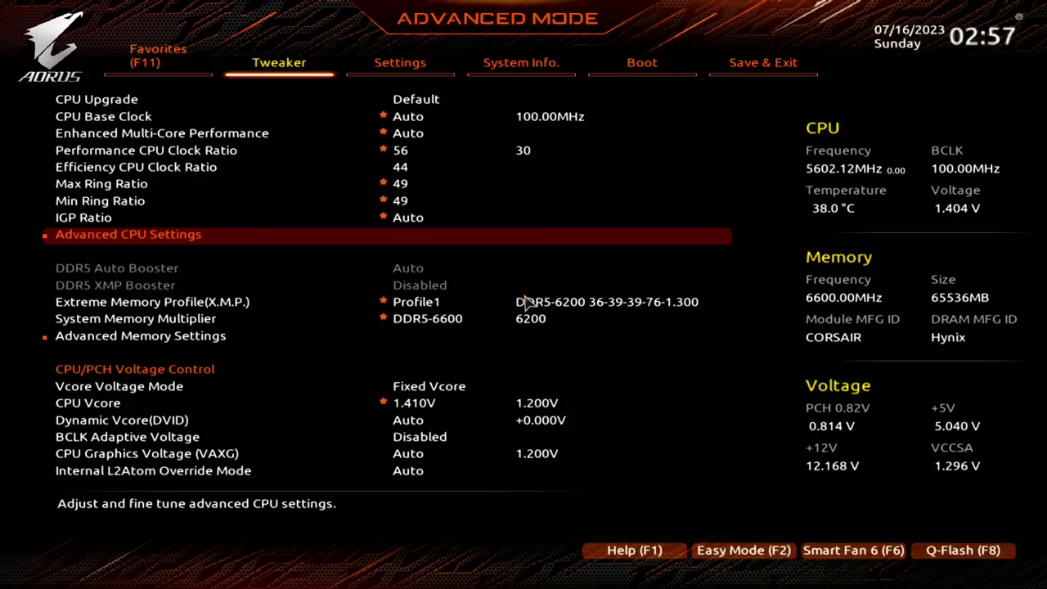
Review the System Memory Multiplier, DRAM and VDD2 voltages, and CPU Vcore on Tweaker.
key("Down")
key("Down")
key("Down")
key("Up")
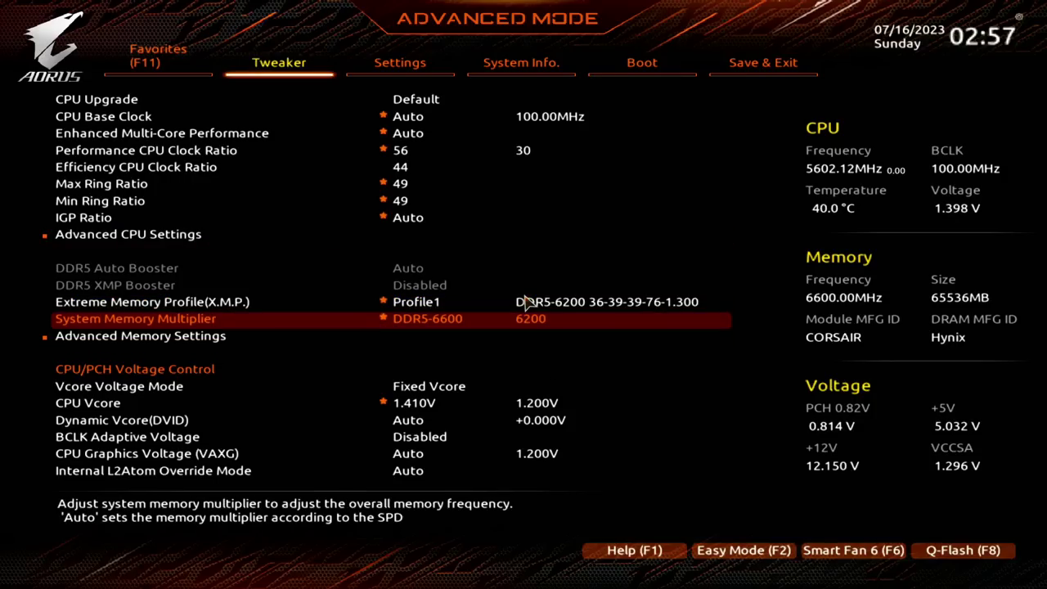
key("Down")
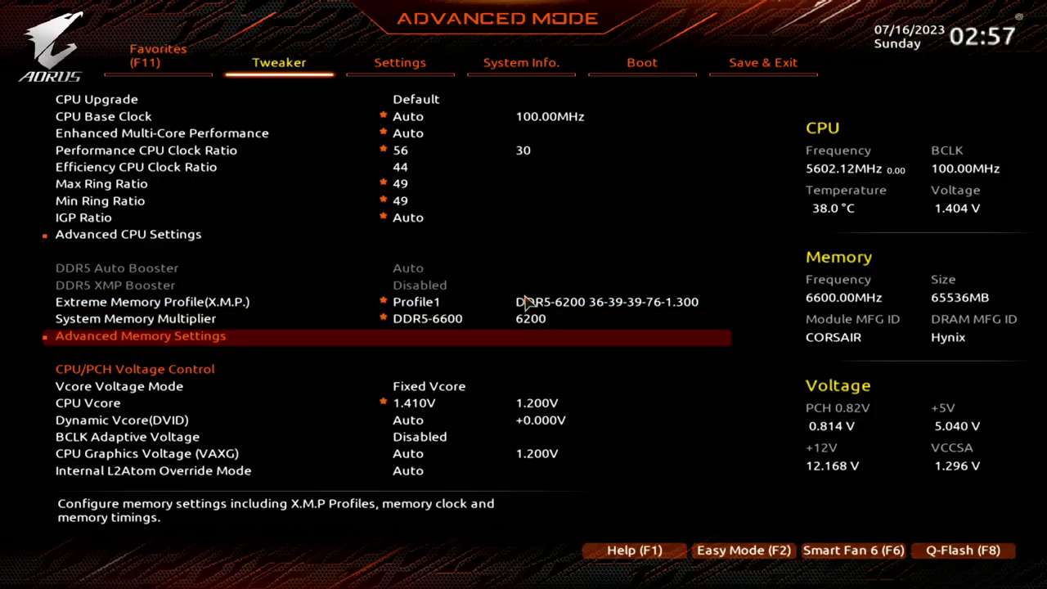
key("End")
key("Up")
key("Up")
key("Up")
key("Up")
key("Up")
key("Up")
key("Up")
key("Up")
key("Up")
key("Up")
key("Up")
key("Up")
key("Up")
key("Up")
key("Up")
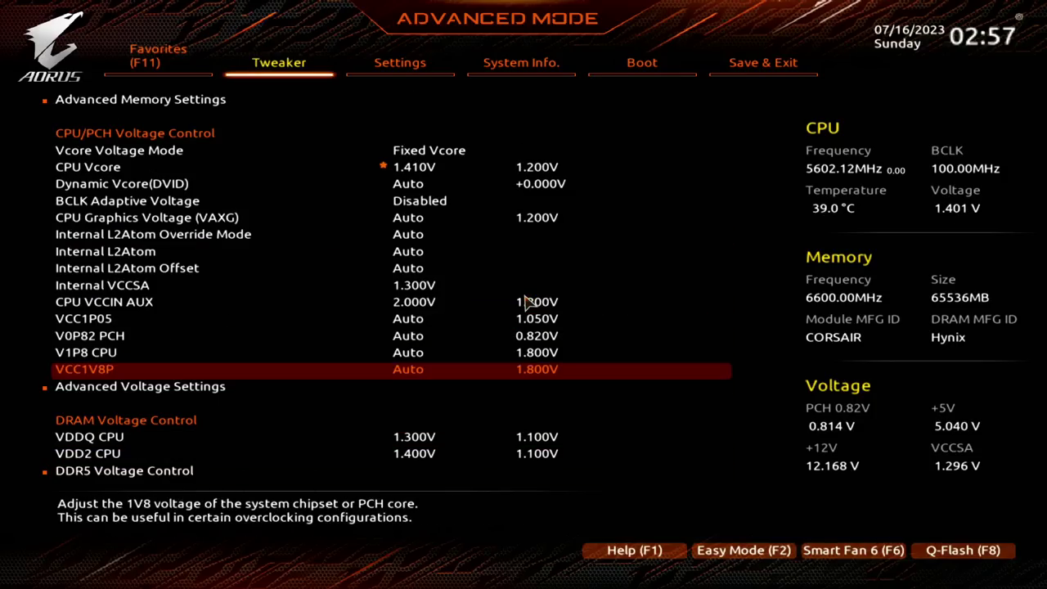
key("Up")
key("Up")
key("Up")
key("Up")
key("Up")
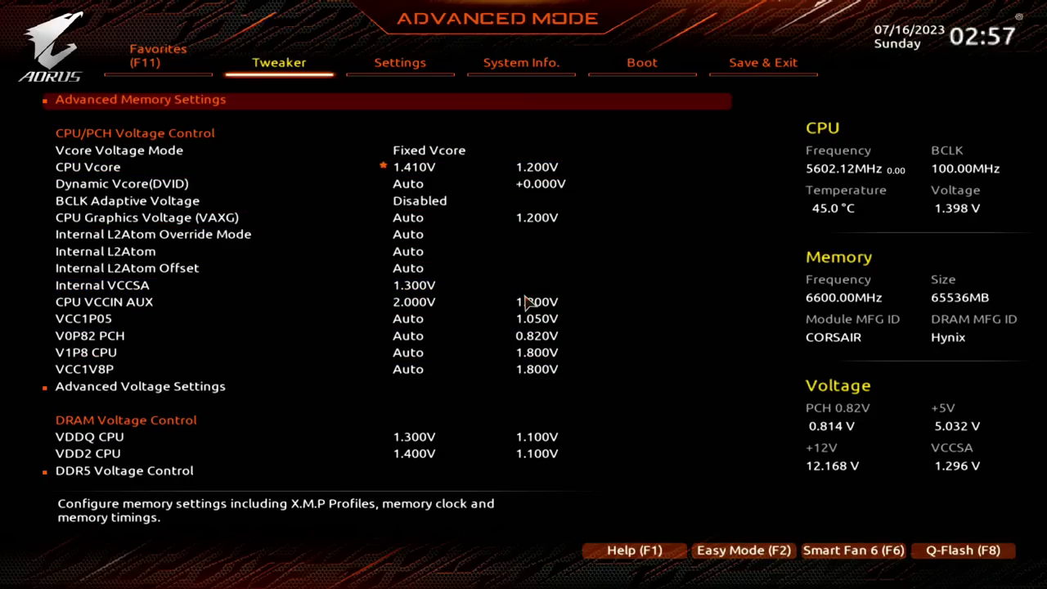
key("Down")
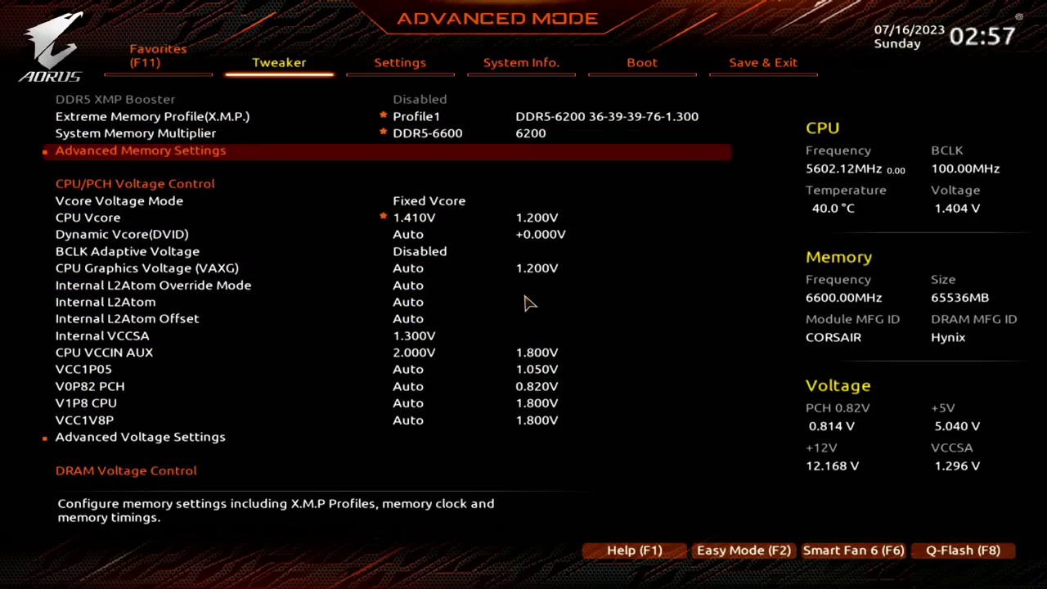
key("Down")
key("Down")
key("Down")
key("Up")
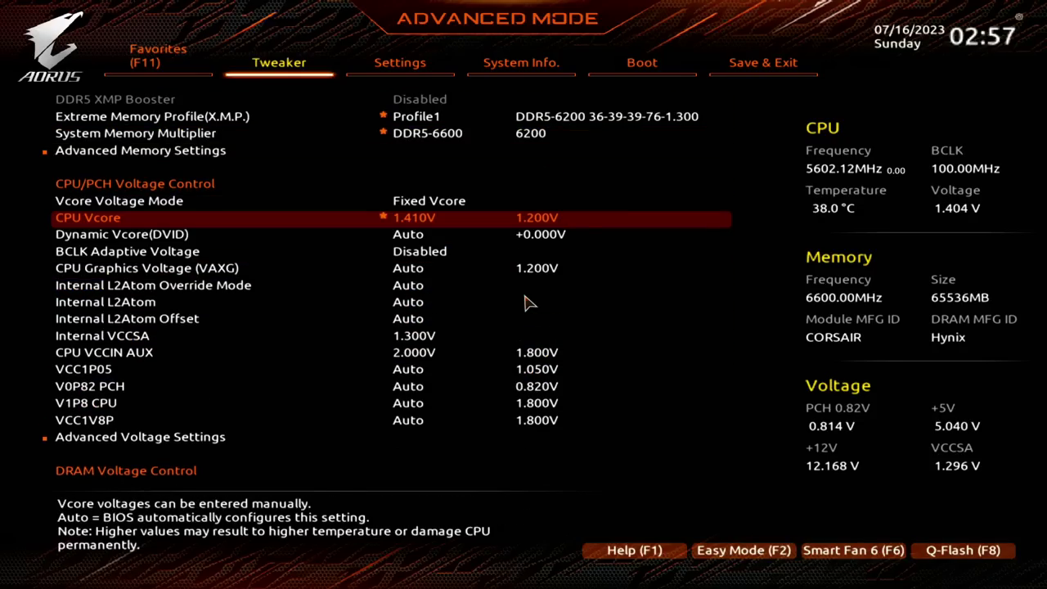
Inspect loadline calibration on the CPU/VRM Settings page under Advanced Voltage Settings.
key("End")
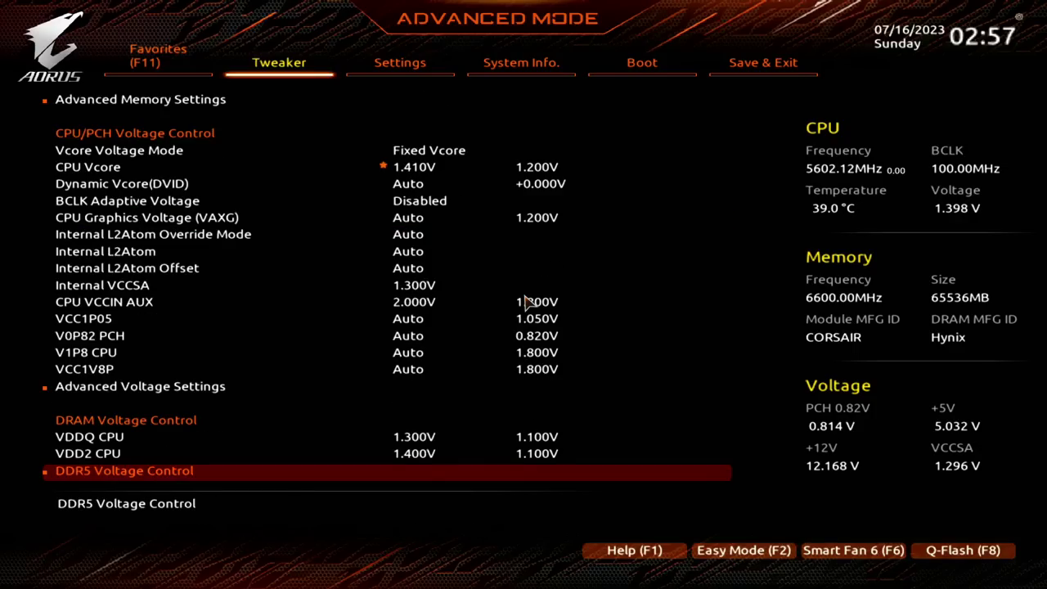
key("Up")
key("Up")
key("Up")
key("Return")
key("End")
key("Return")
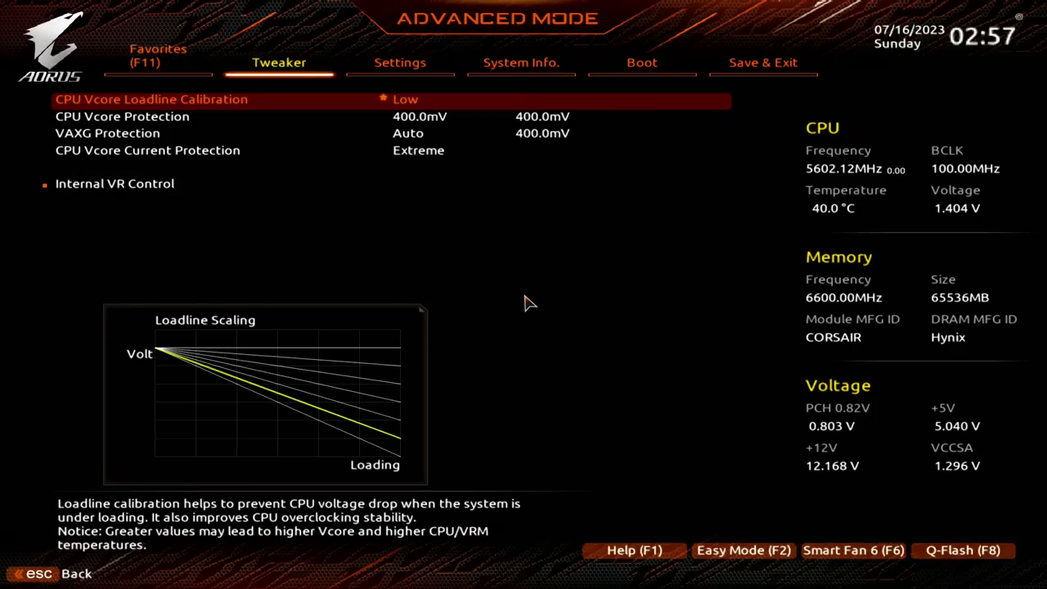
key("Escape")
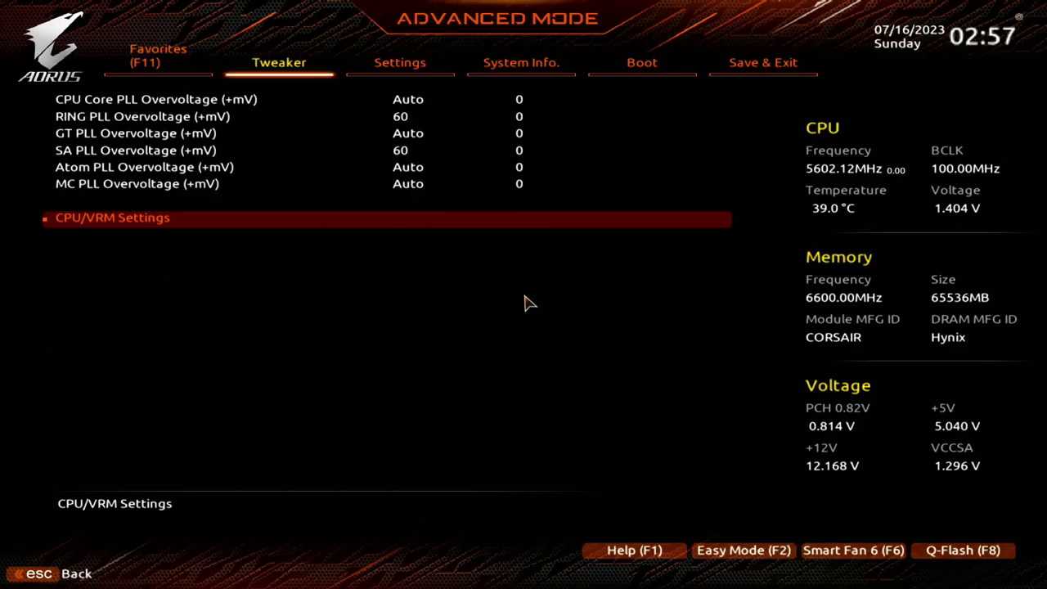
key("Escape")
Check Dynamic Vcore, Internal VCCSA, CPU VCCIN AUX and VCC1P05, then view RING/SA PLL at 60.
key("Up")
key("Up")
key("Up")
key("Up")
key("Up")
key("Up")
key("Up")
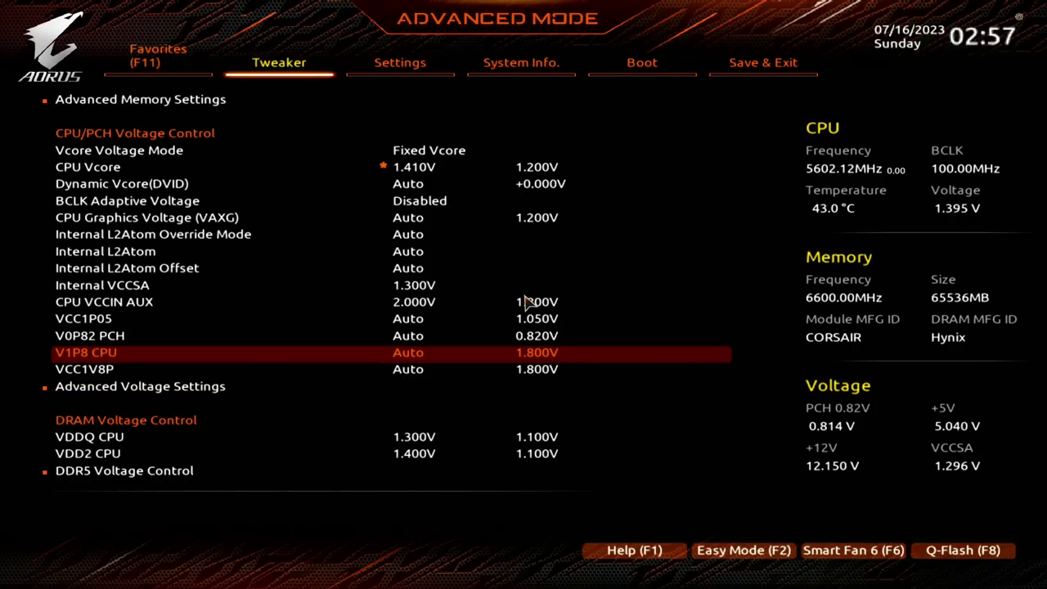
key("Up")
key("Up")
key("Up")
key("Up")
key("Up")
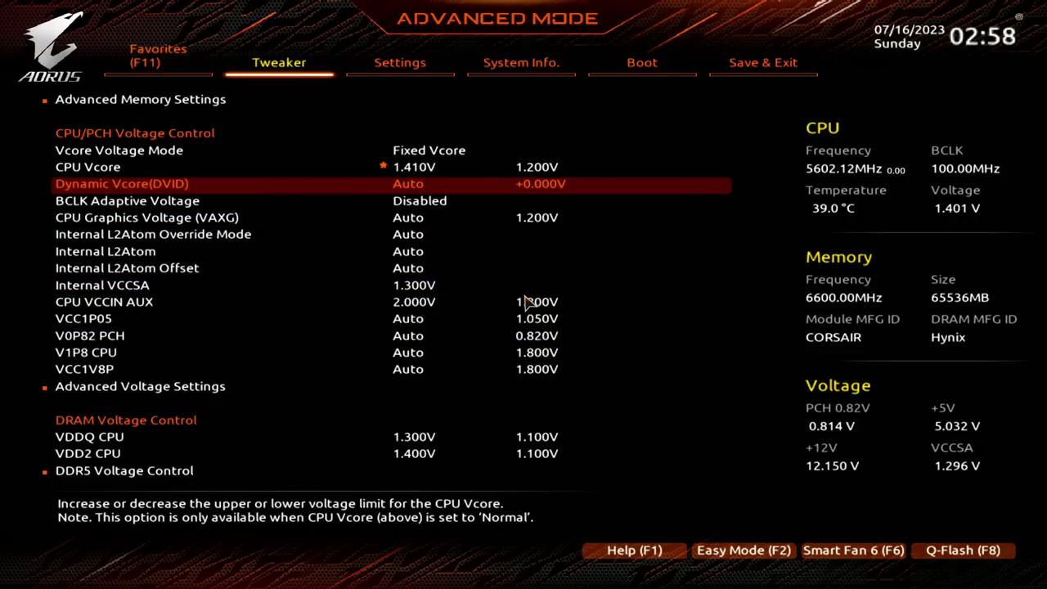
key("Down")
key("Down")
key("Down")
key("Down")
key("Down")
key("Down")
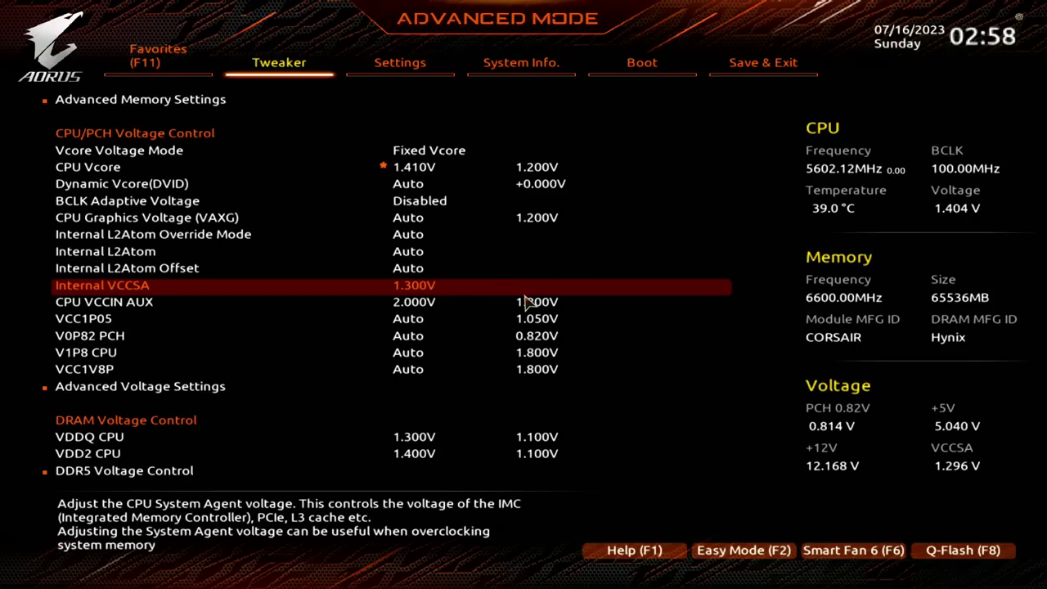
key("Down")
key("Up")
key("Down")
key("Down")
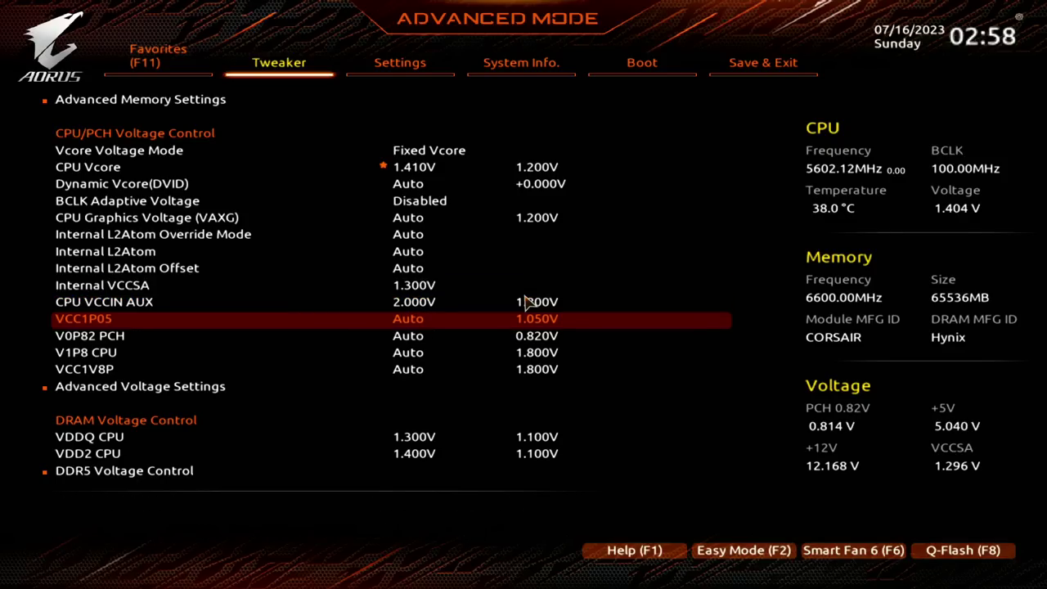
key("Down")
key("Down")
key("Down")
key("Down")
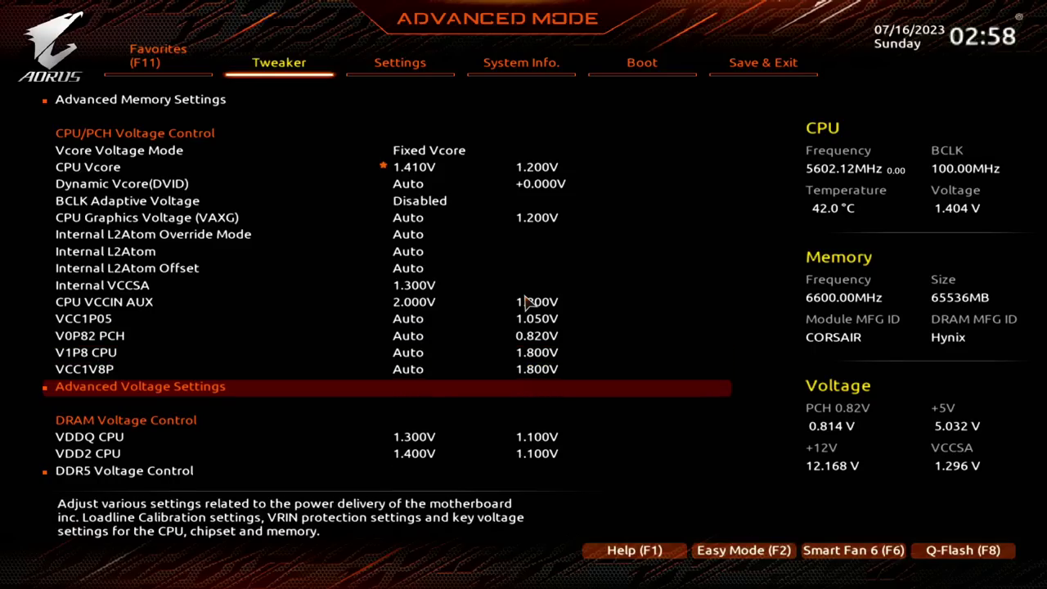
key("Return")
key("Down")
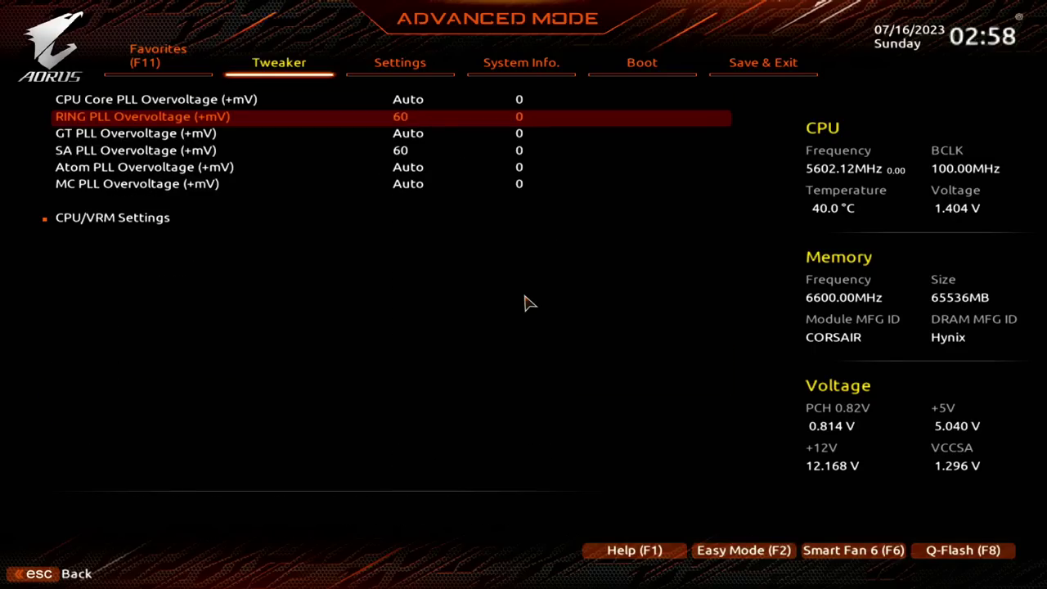
key("Down")
key("Down")
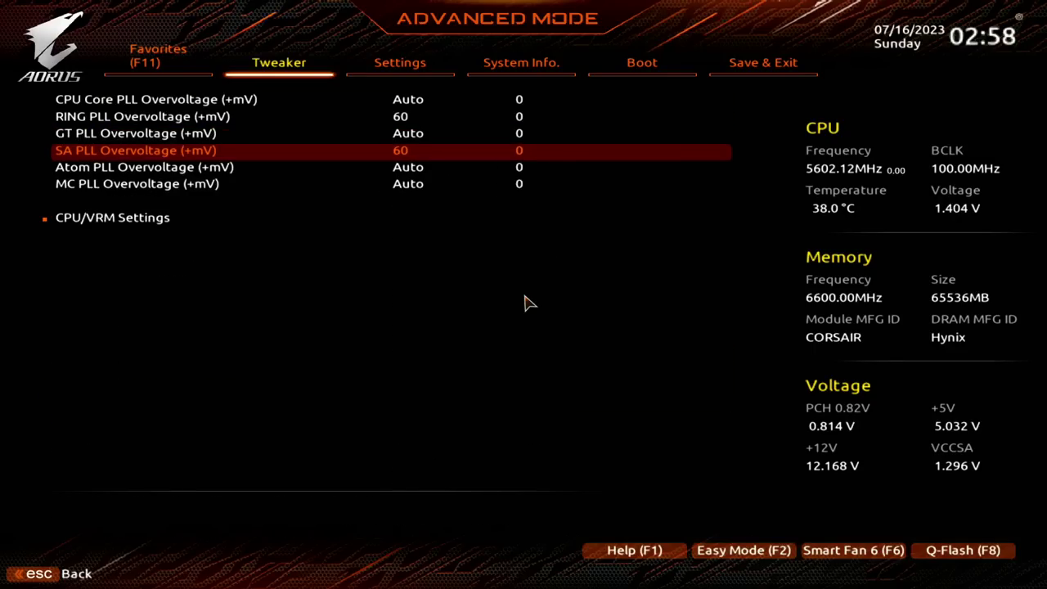
key("Up")
key("Up")
key("Up")
key("Down")
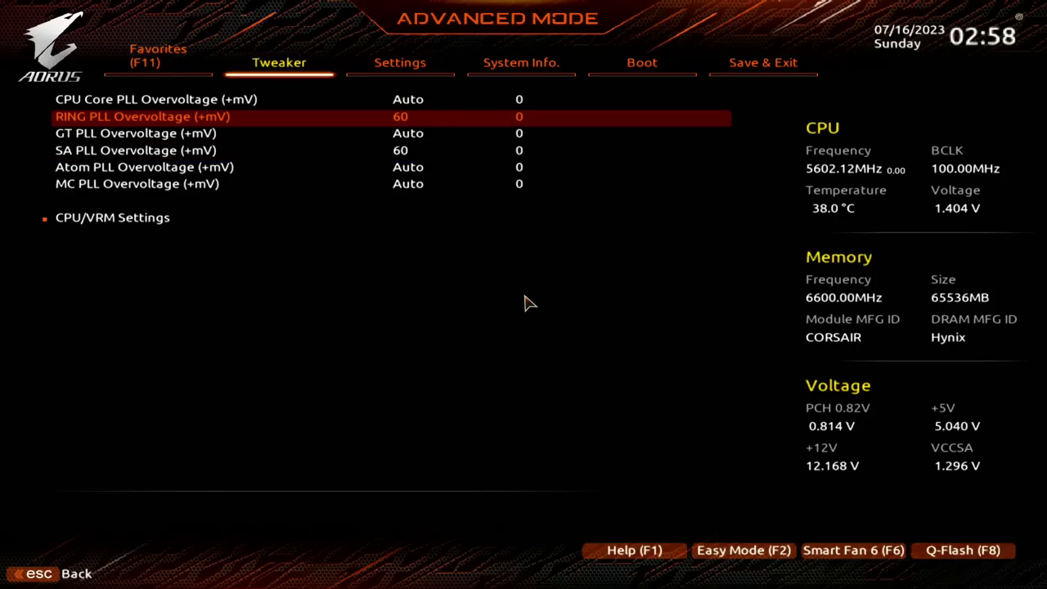
key("Up")
key("Down")
key("Down")
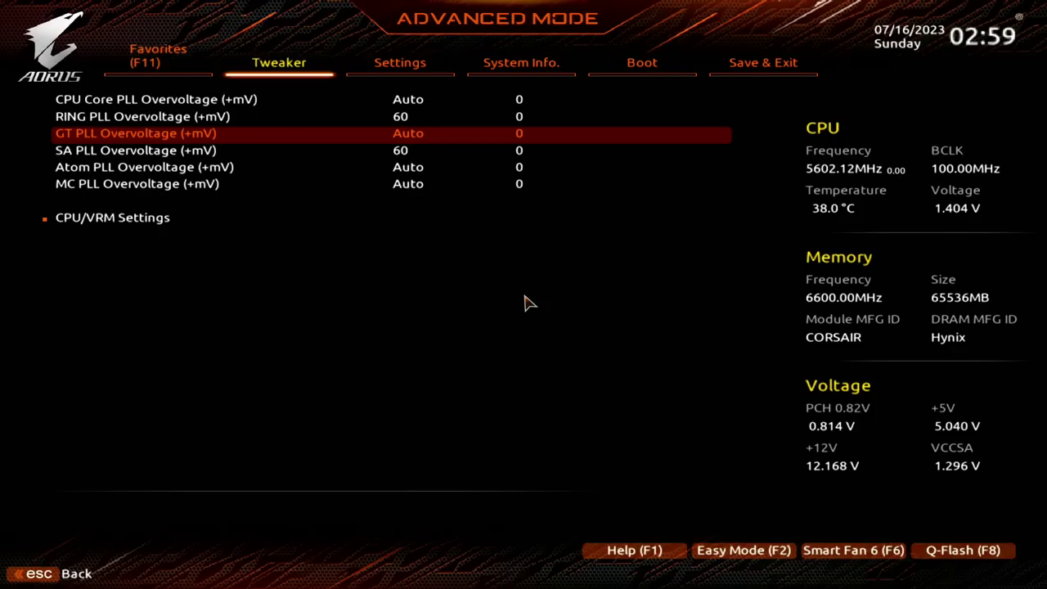
key("Up")
key("Down")
key("Down")
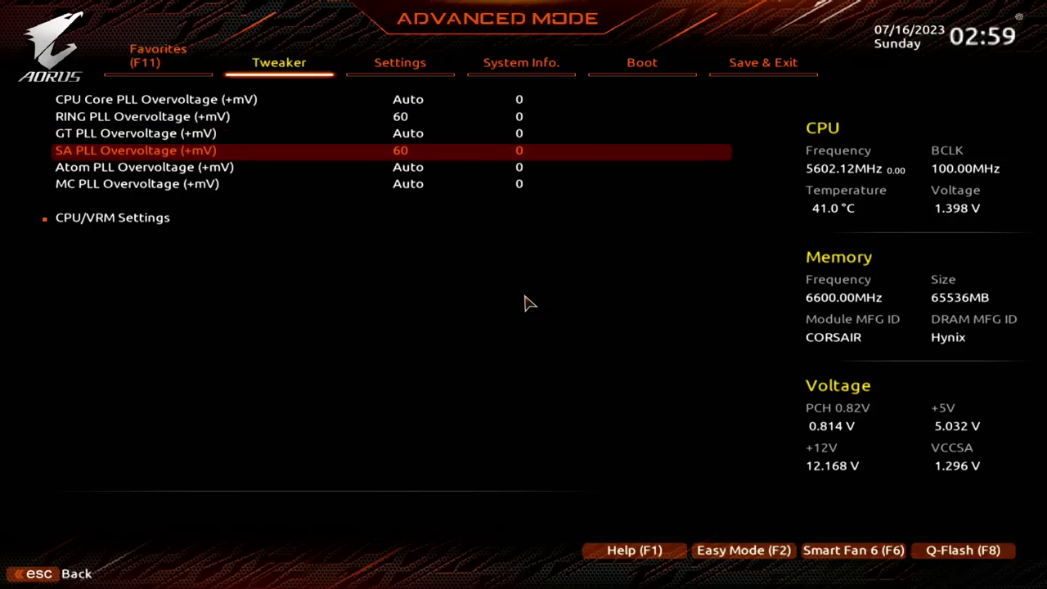
key("plus")
key("plus")
key("plus")
key("plus")
key("plus")
key("plus")
key("minus")
key("minus")
key("minus")
key("minus")
key("minus")
key("minus")
Back on the voltage list, check VDDQ CPU at 1.300V and VDD2 CPU at 1.400V.
key("Escape")
key("Down")
key("Down")
key("Down")
key("Up")
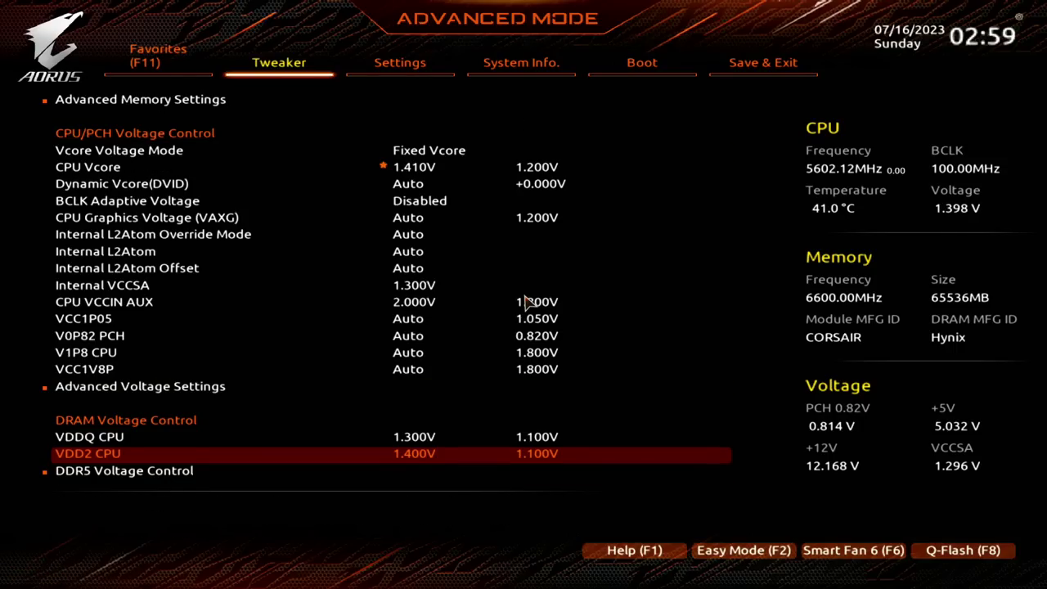
key("Up")
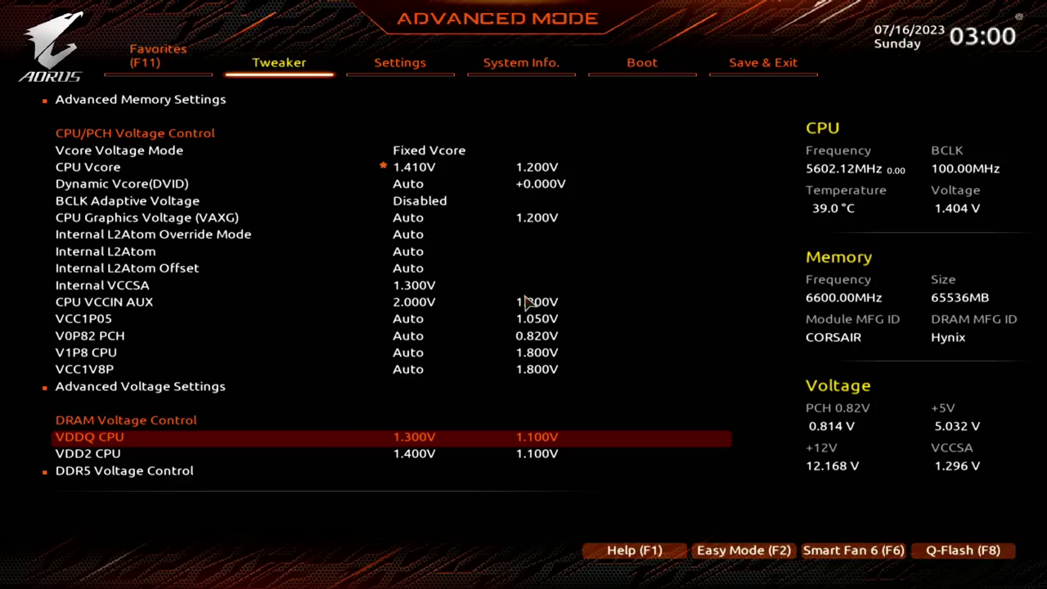
key("Right")
key("Left")
key("Down")
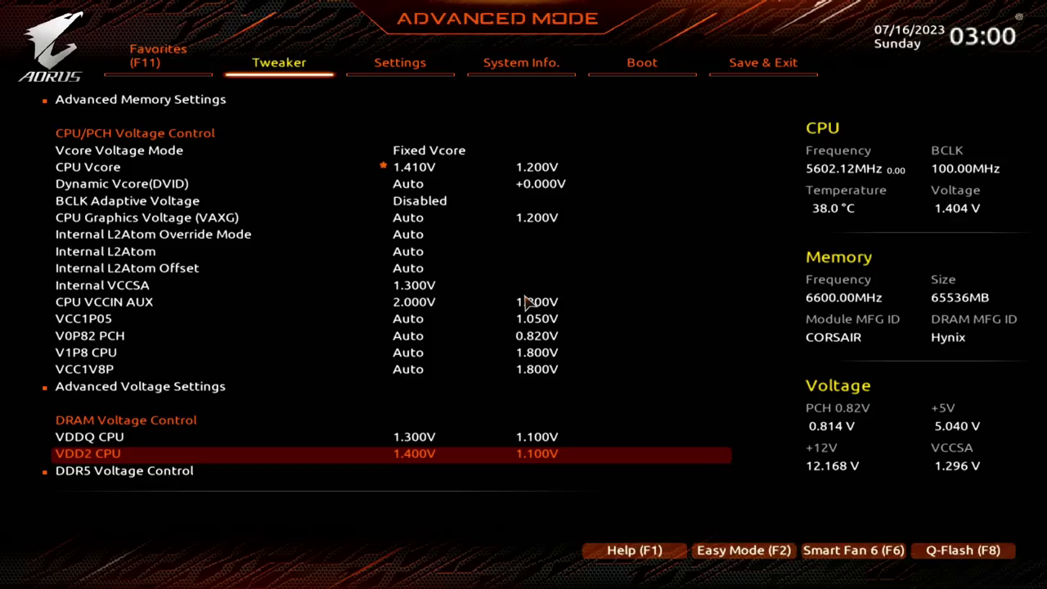
Open DDR5 Voltage Control, showing VDD 1.500V, VDDQ 1.450V and VPP on Auto.
key("Up")
key("Up")
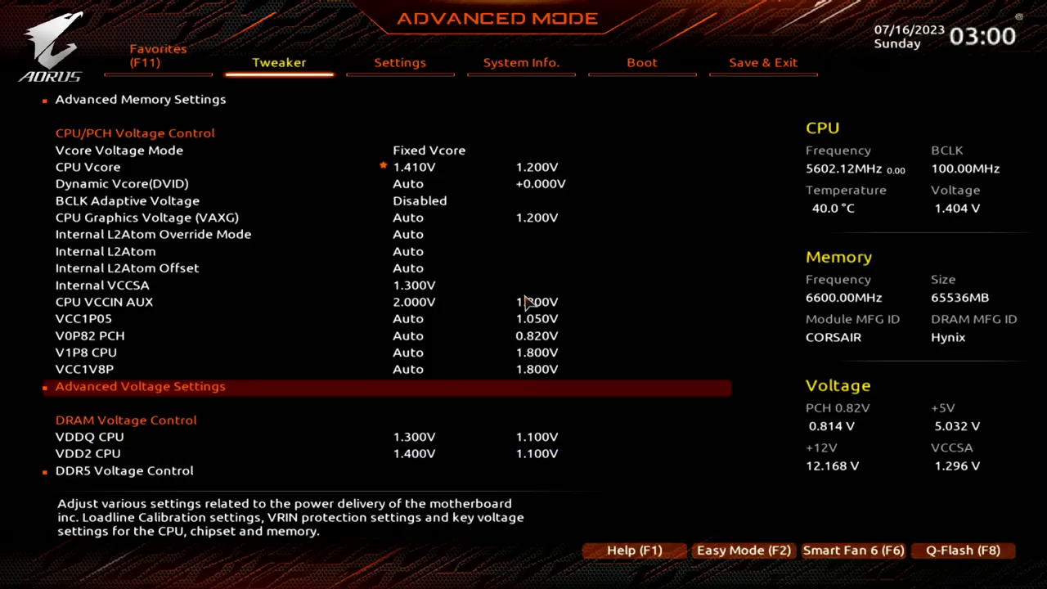
key("Down")
key("Down")
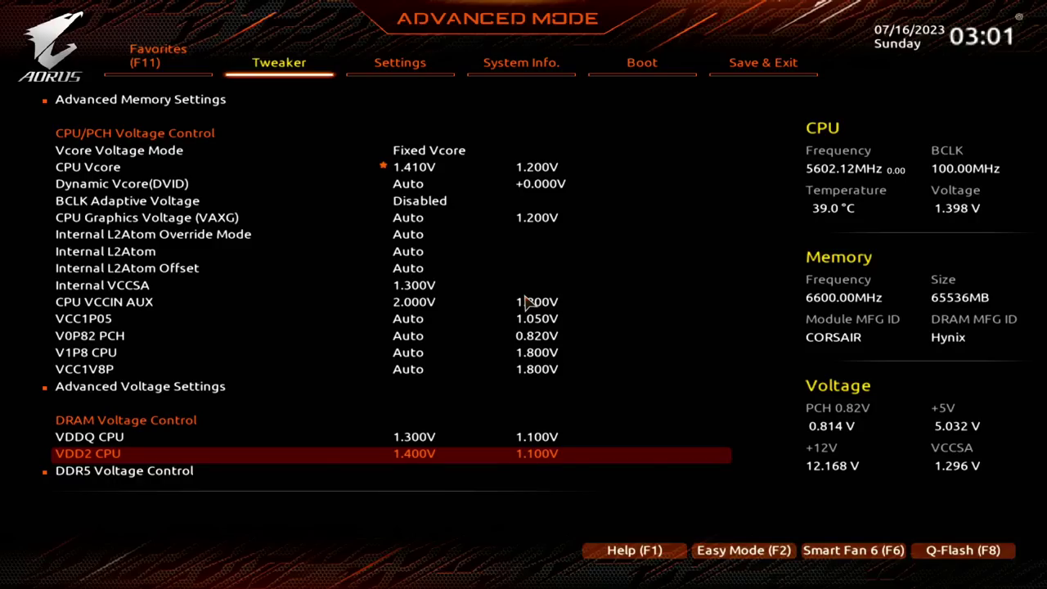
key("Down")
key("Return")
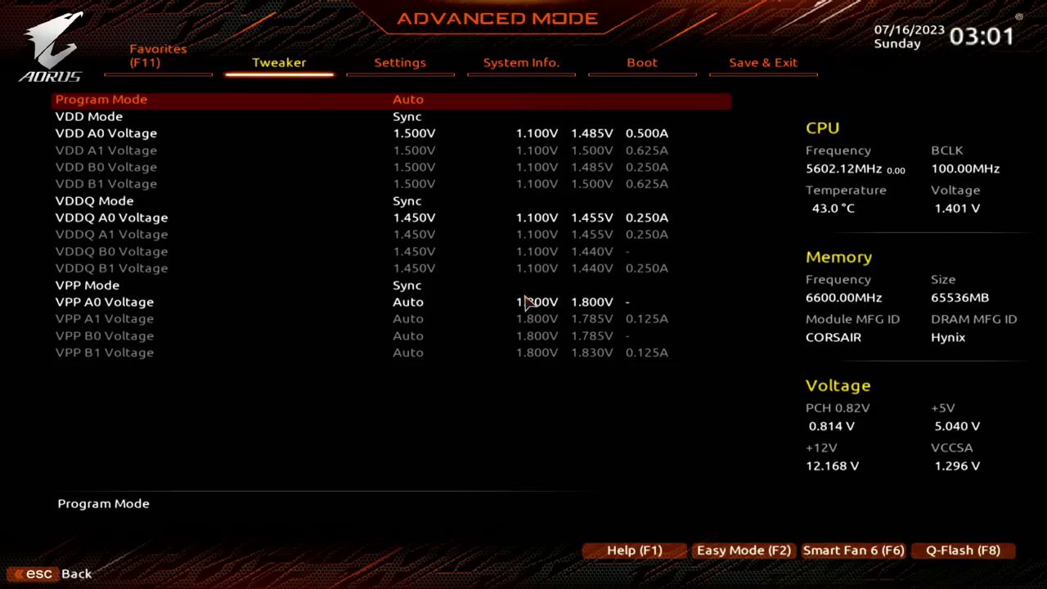
Check VDD A0 at 1.500V and VDDQ A0 at 1.450V, then exit to the Tweaker list.
key("Down")
key("Down")
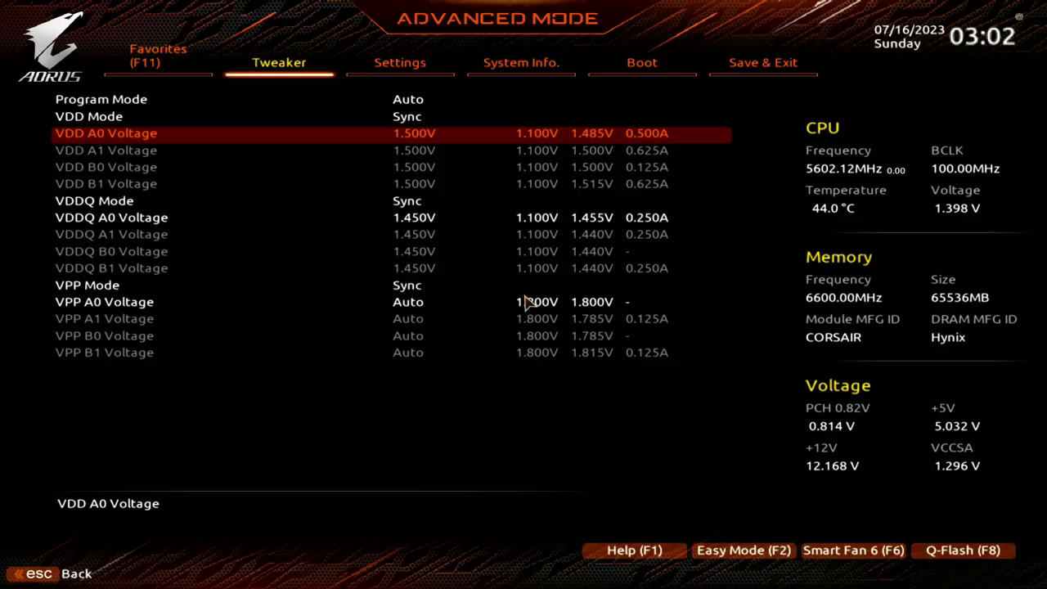
key("Down")
key("Down")
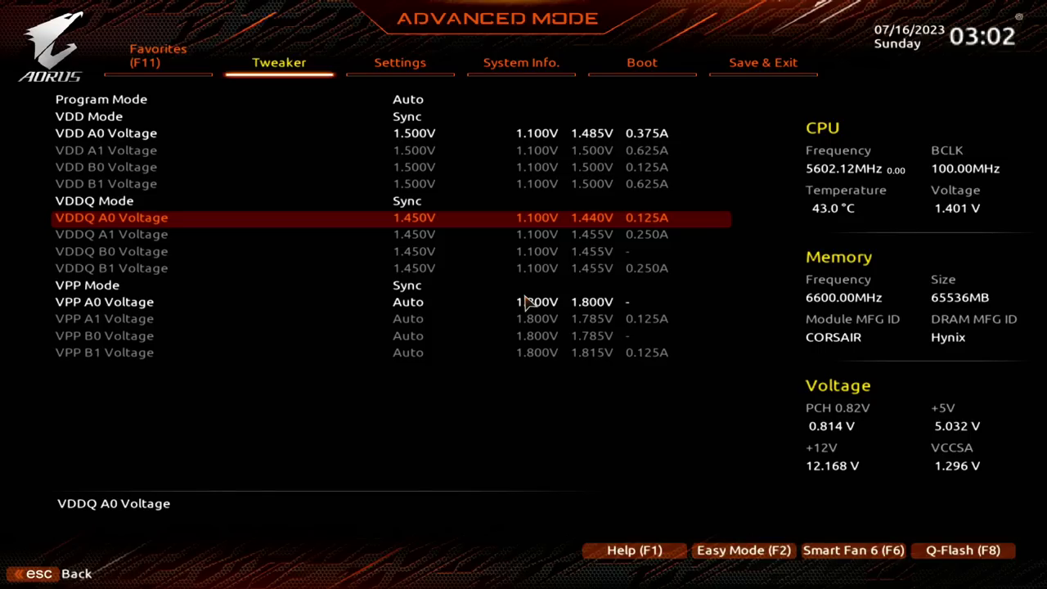
key("Up")
key("Up")
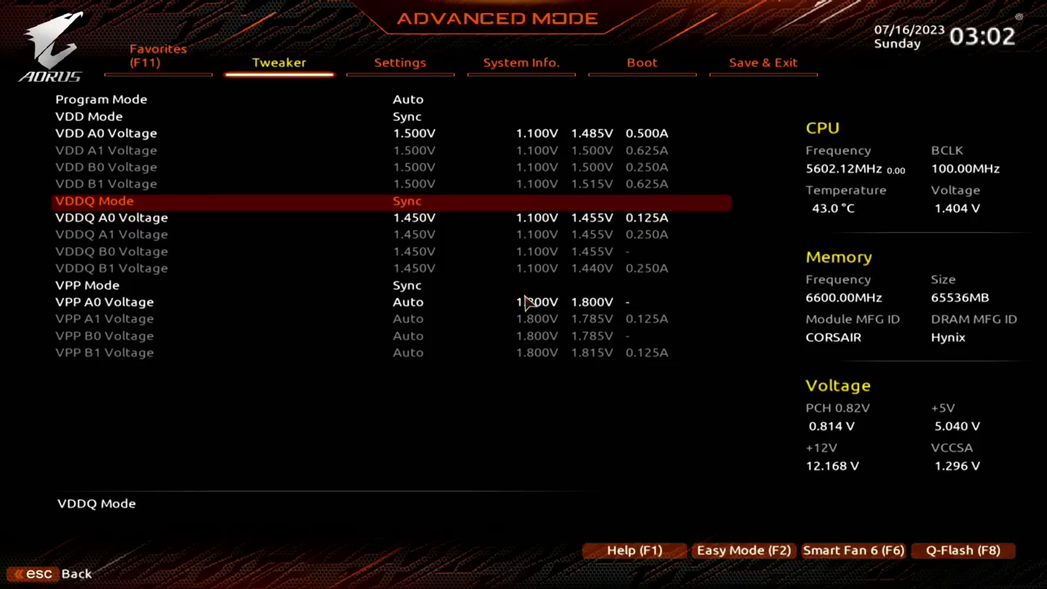
key("Down")
key("Down")
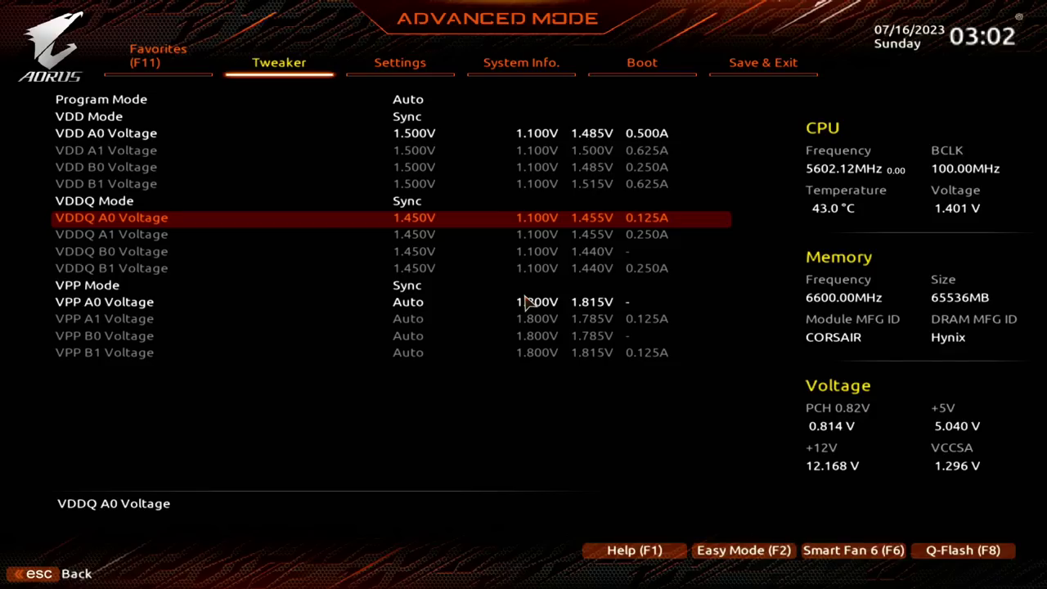
key("Escape")
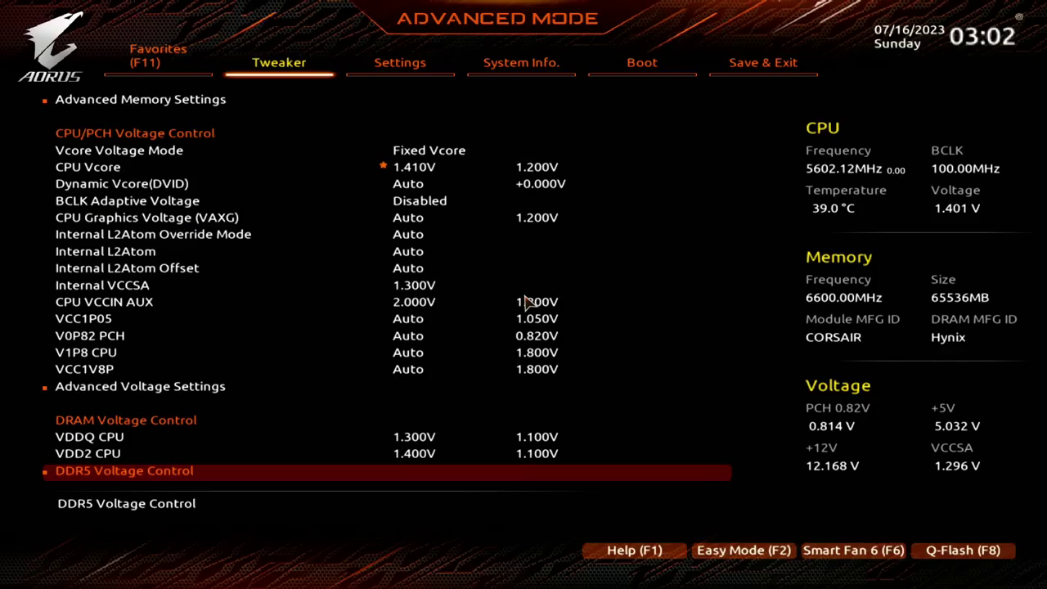
In advanced memory settings, switch Memory Boot Mode to Enable Fast Boot, then back to Disable.
key("Up")
key("Up")
key("Up")
key("Up")
key("Up")
key("Up")
key("Up")
key("Up")
key("Up")
key("Up")
key("Up")
key("Up")
key("Up")
key("Up")
key("Up")
key("Up")
key("Up")
key("Up")
key("Up")
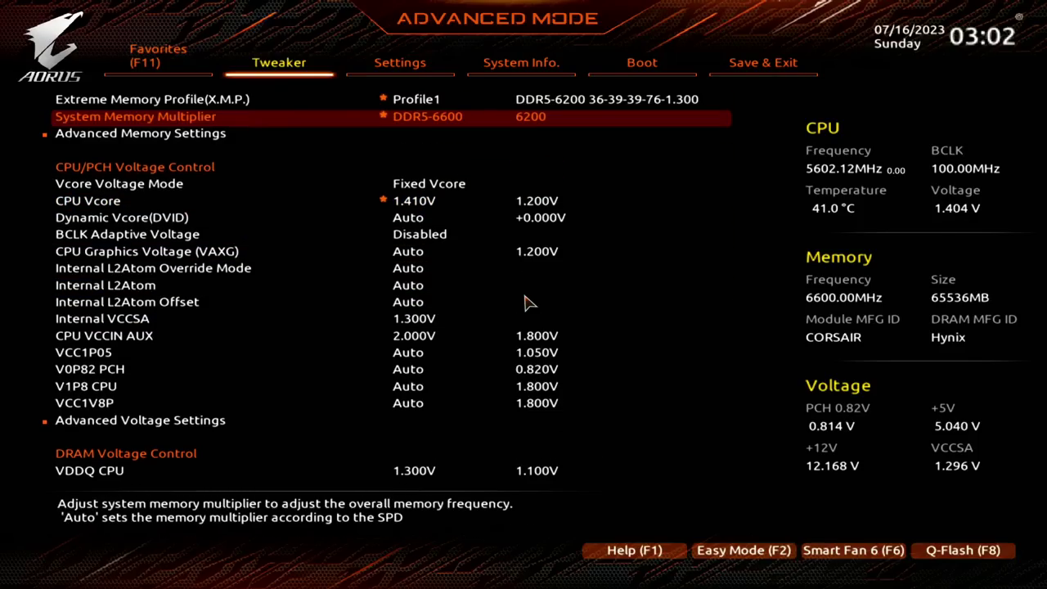
key("Down")
key("Return")
key("Up")
key("Up")
key("Up")
key("Up")
key("Up")
key("Up")
key("Up")
key("Up")
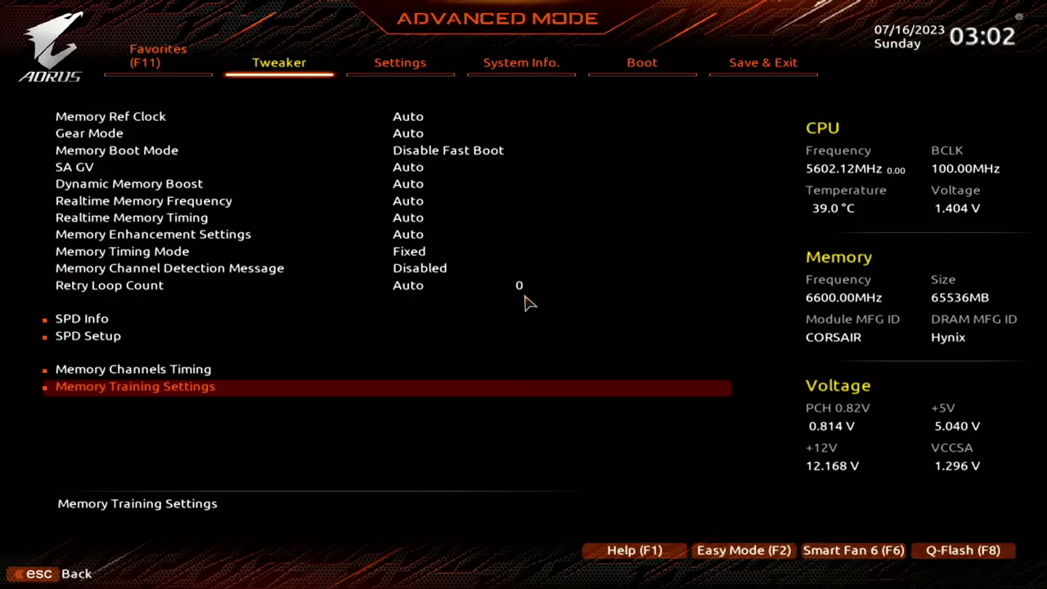
key("Up")
key("Up")
key("Up")
key("Up")
key("Up")
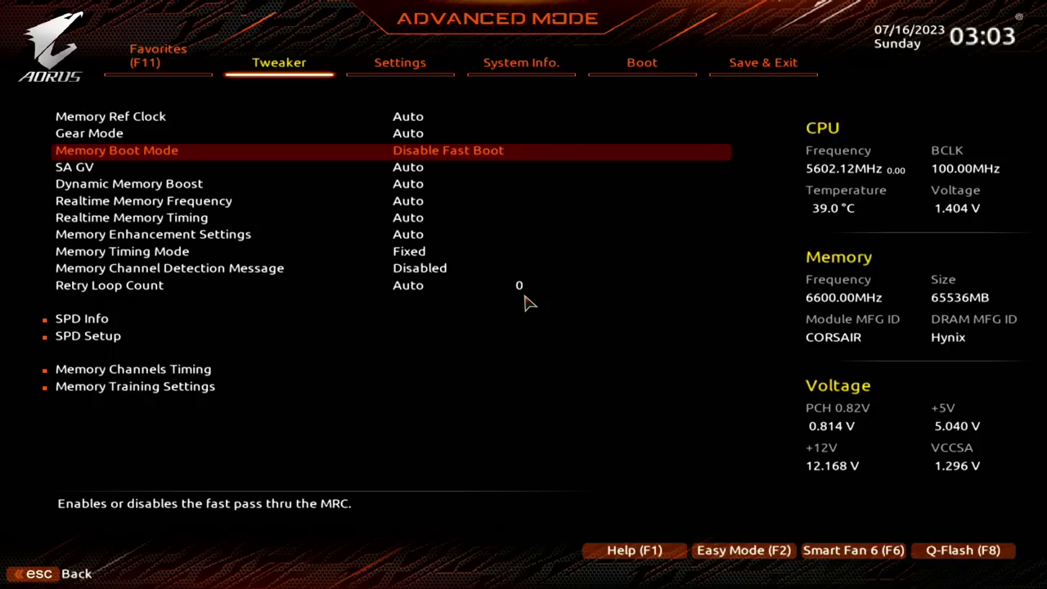
key("Return")
key("Up")
key("Return")
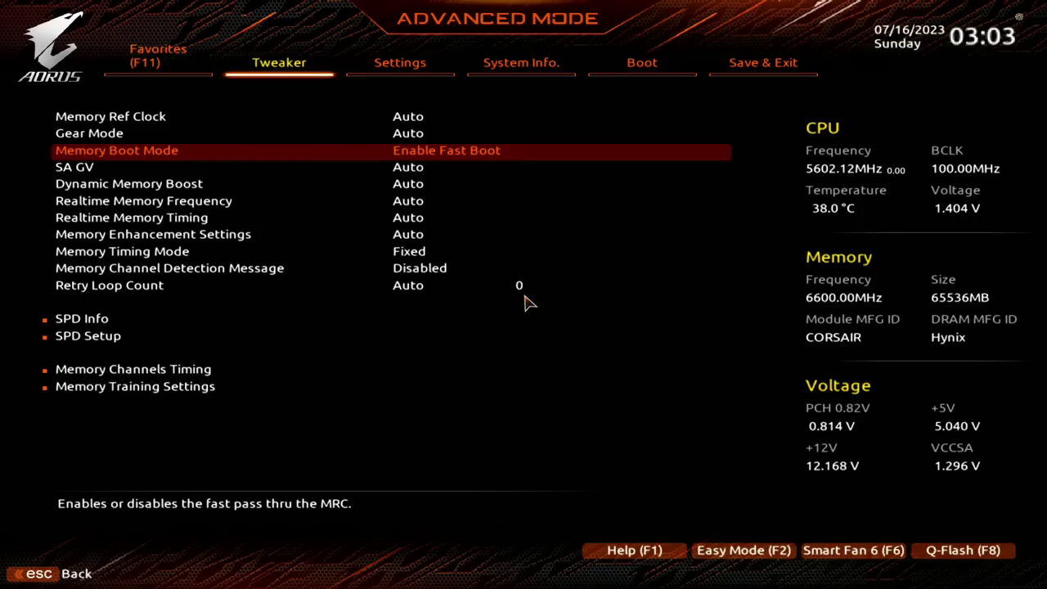
key("Return")
key("Down")
key("Return")
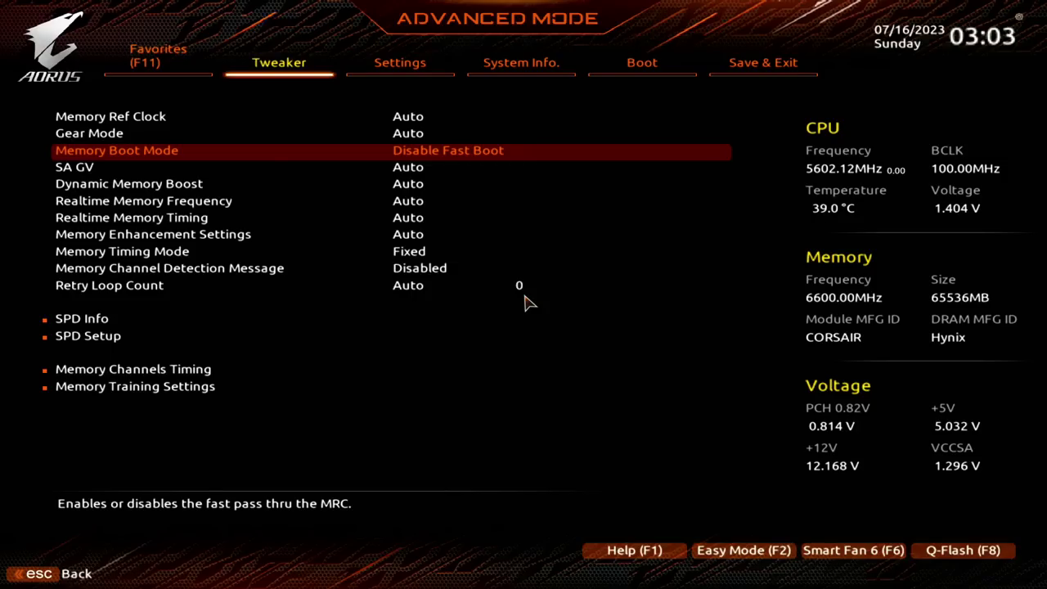
Open the Memory Channels Timing table showing CAS 32, tRCD 40, tRP 40, tRAS 28.
key("Down")
key("Down")
key("Down")
key("Down")
key("Down")
key("Down")
key("Down")
key("Down")
key("Down")
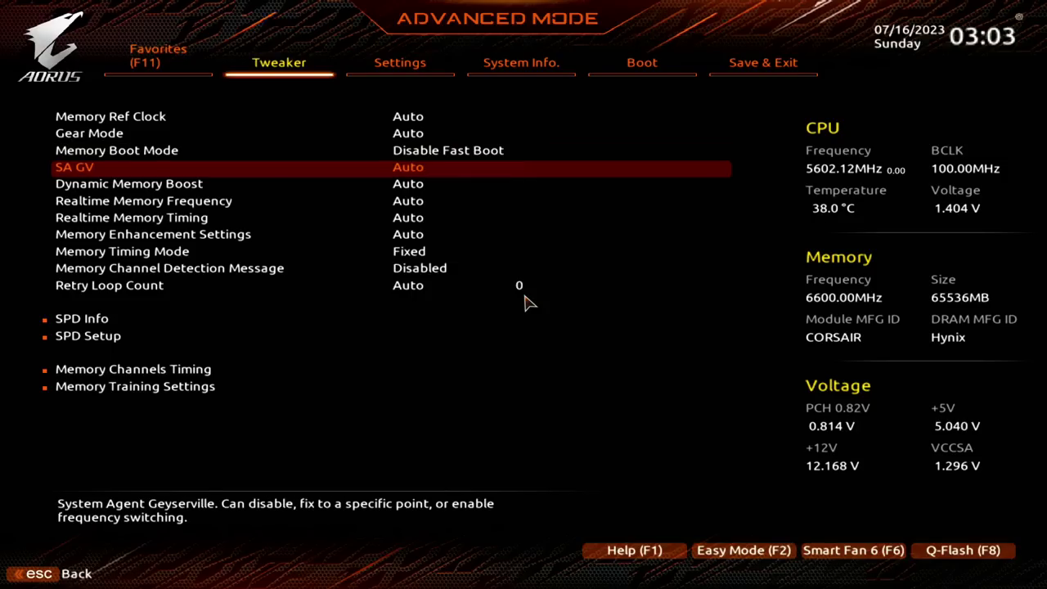
key("Down")
key("Down")
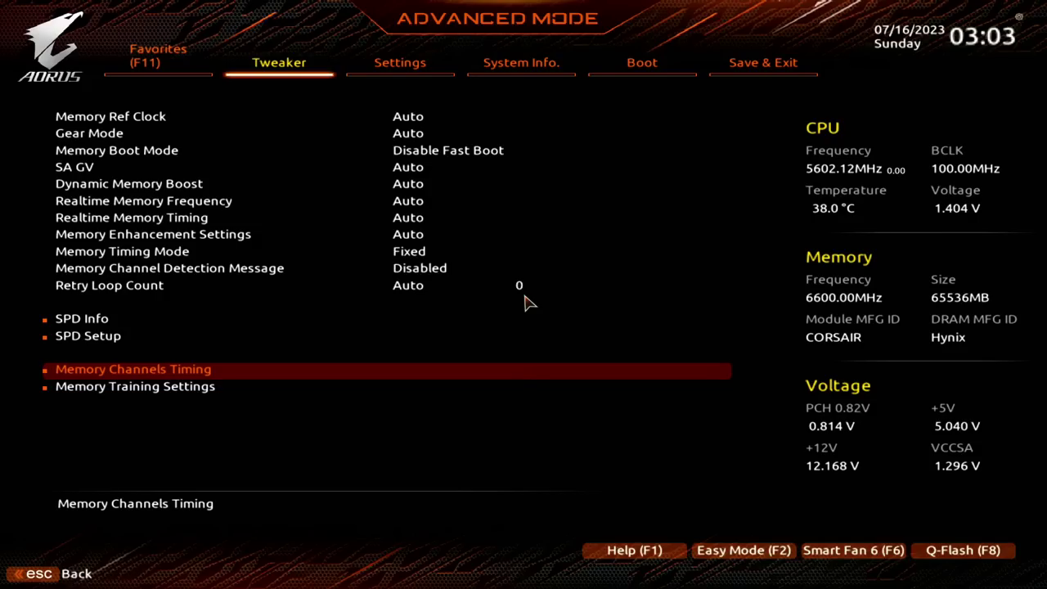
key("Return")
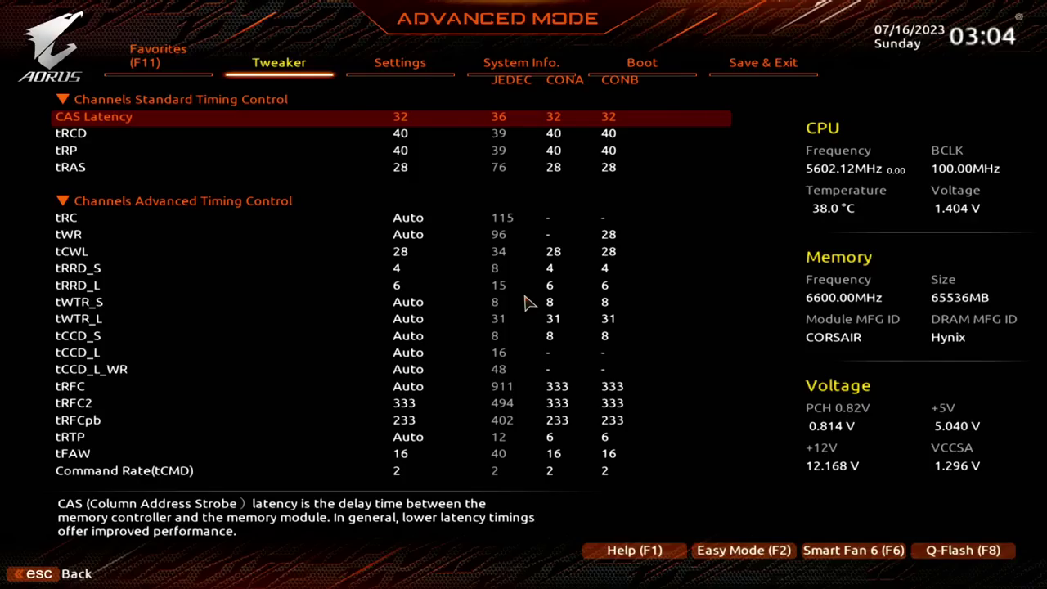
key("Down")
key("Down")
key("Down")
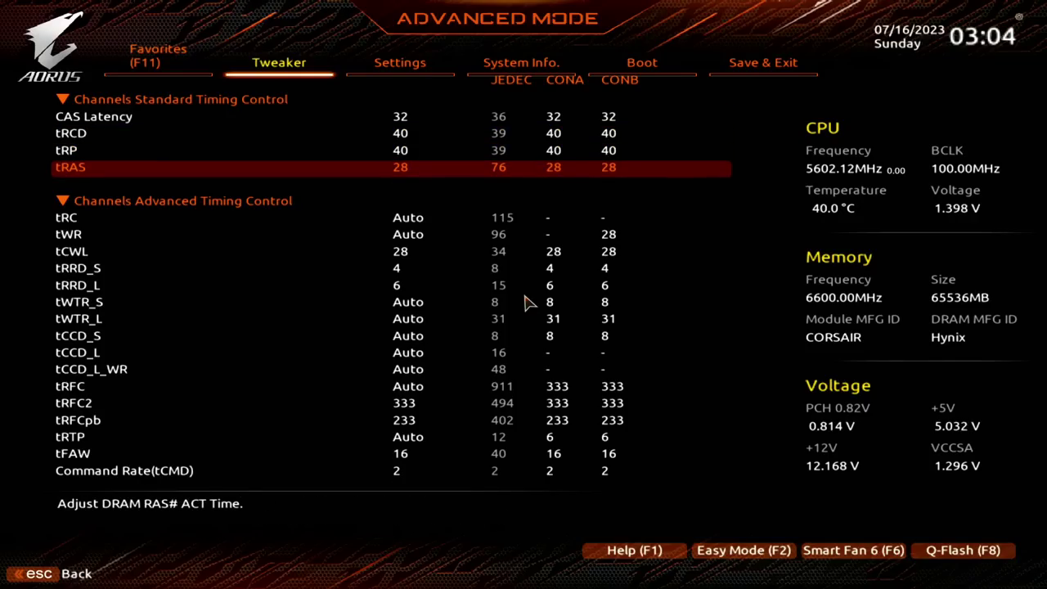
key("Up")
key("Up")
key("Up")
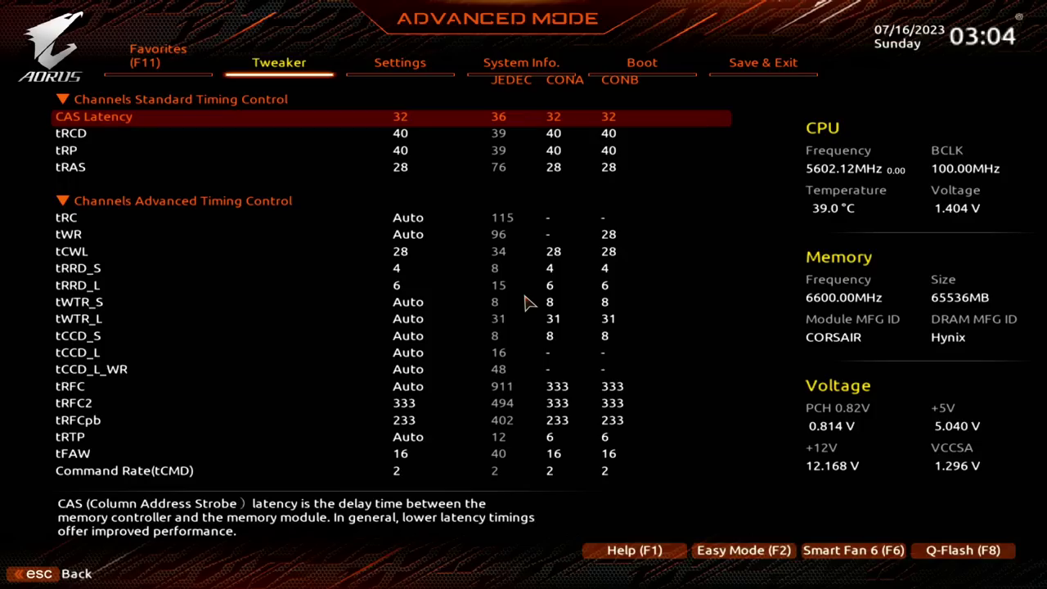
key("minus")
key("minus")
key("Down")
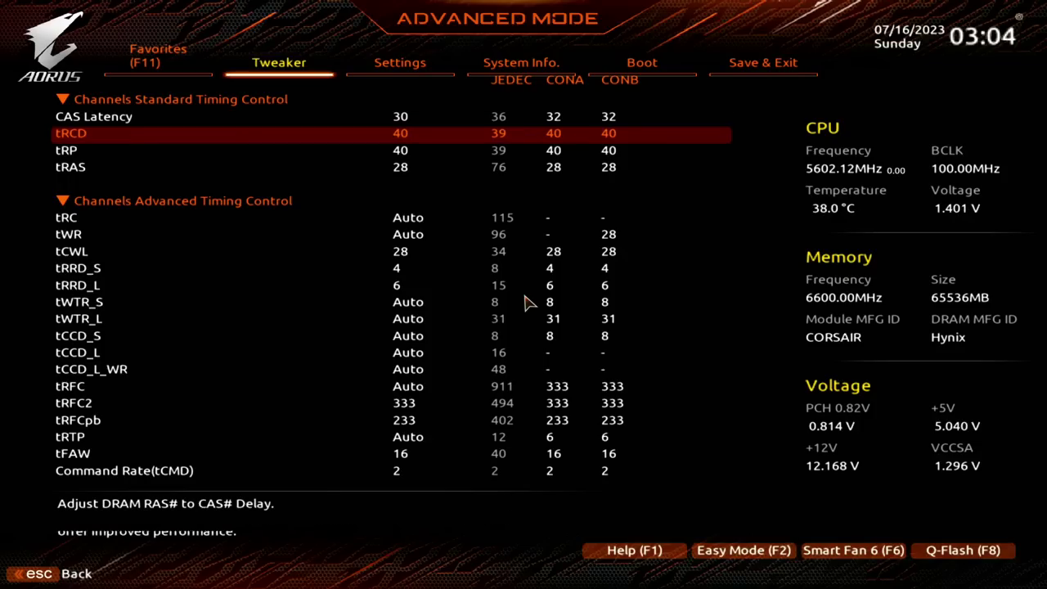
key("minus")
key("minus")
key("plus")
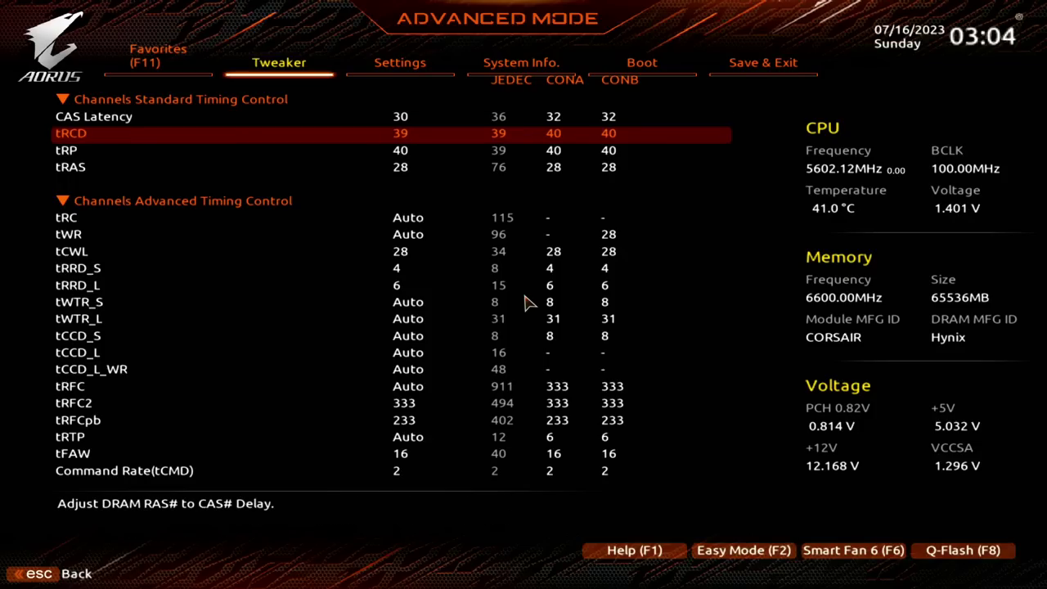
key("Down")
key("minus")
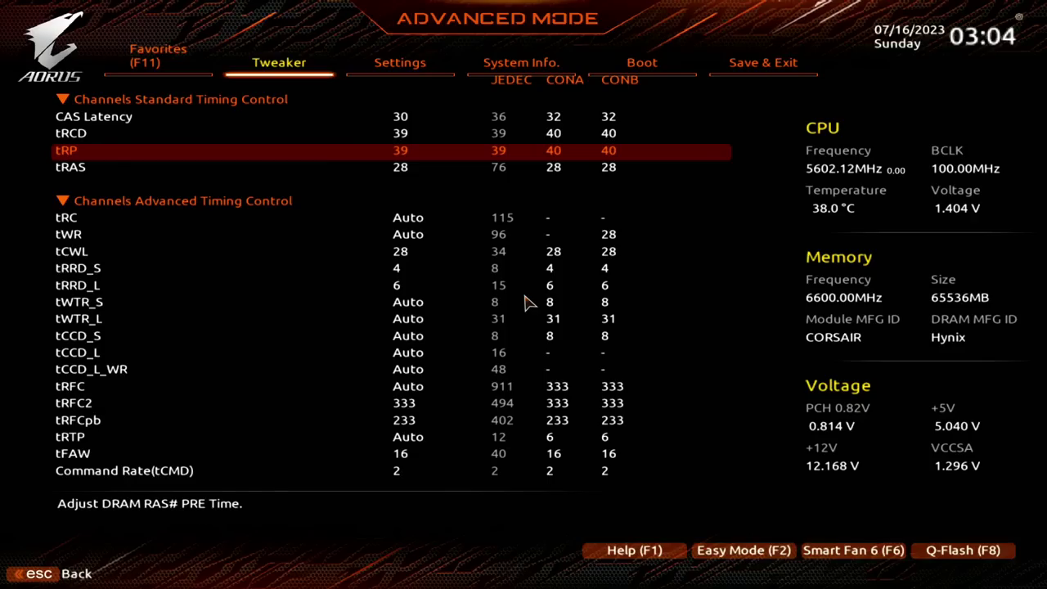
key("Up")
key("Up")
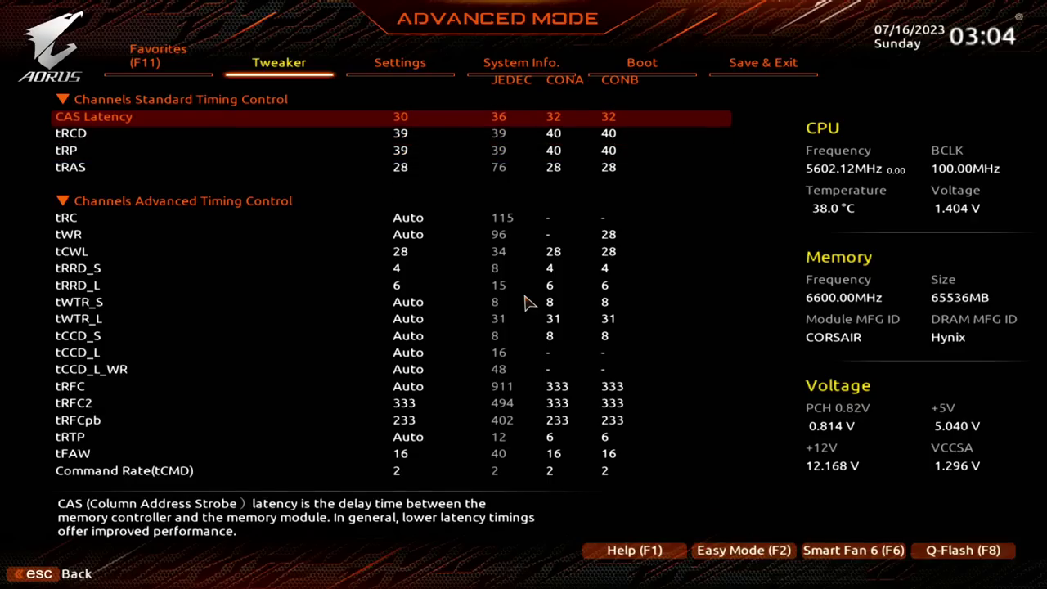
key("plus")
key("plus")
key("Down")
key("Down")
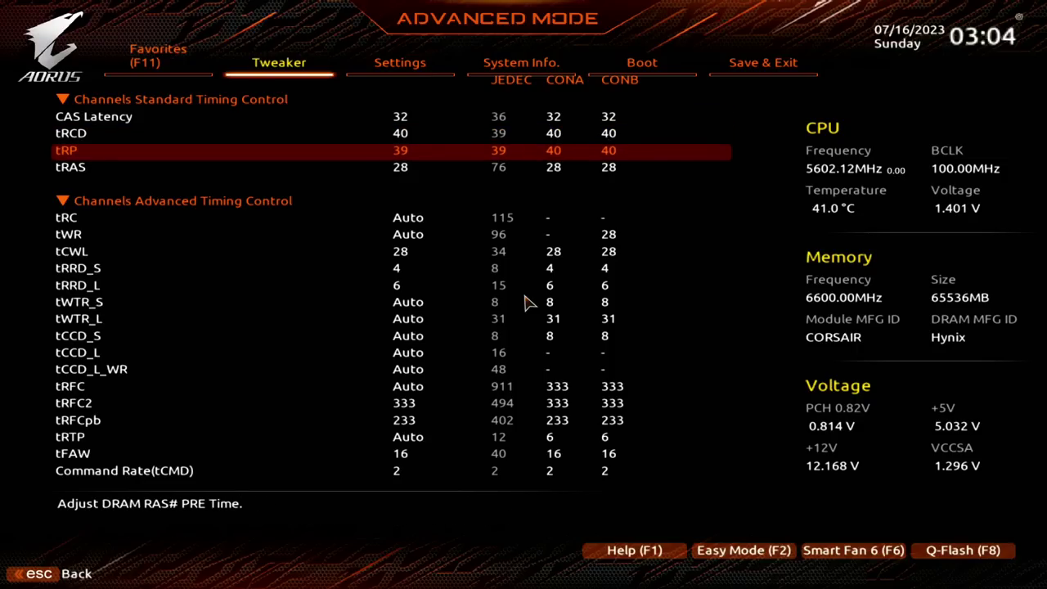
key("plus")
key("Up")
key("Up")
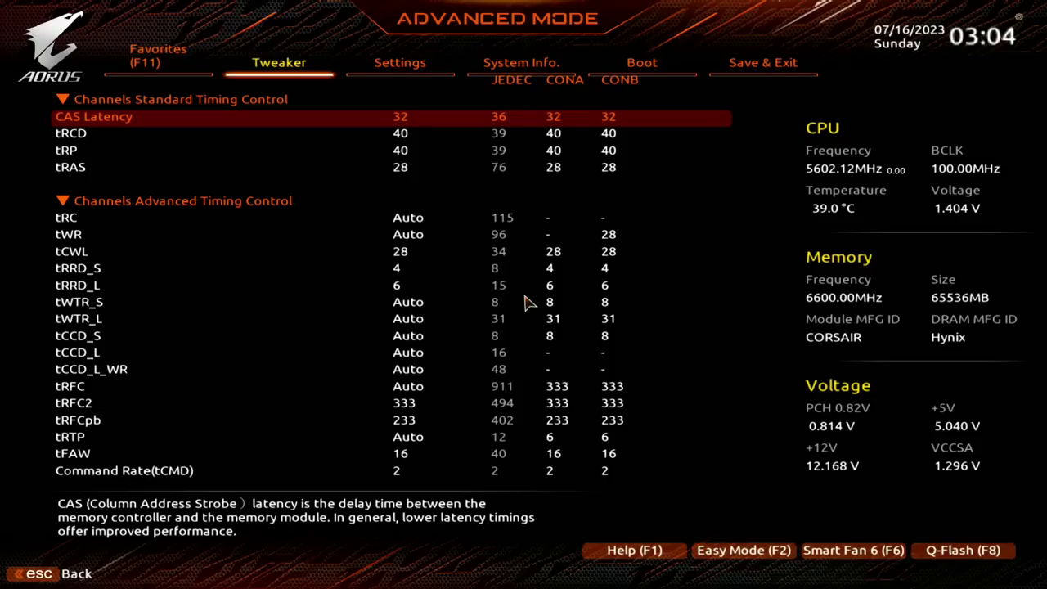
key("Down")
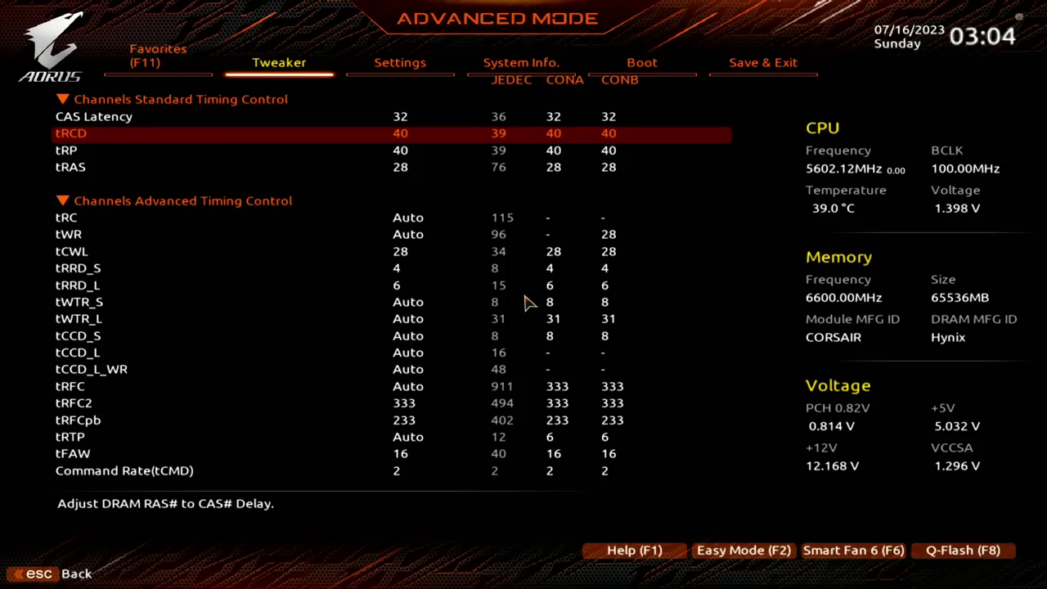
key("Down")
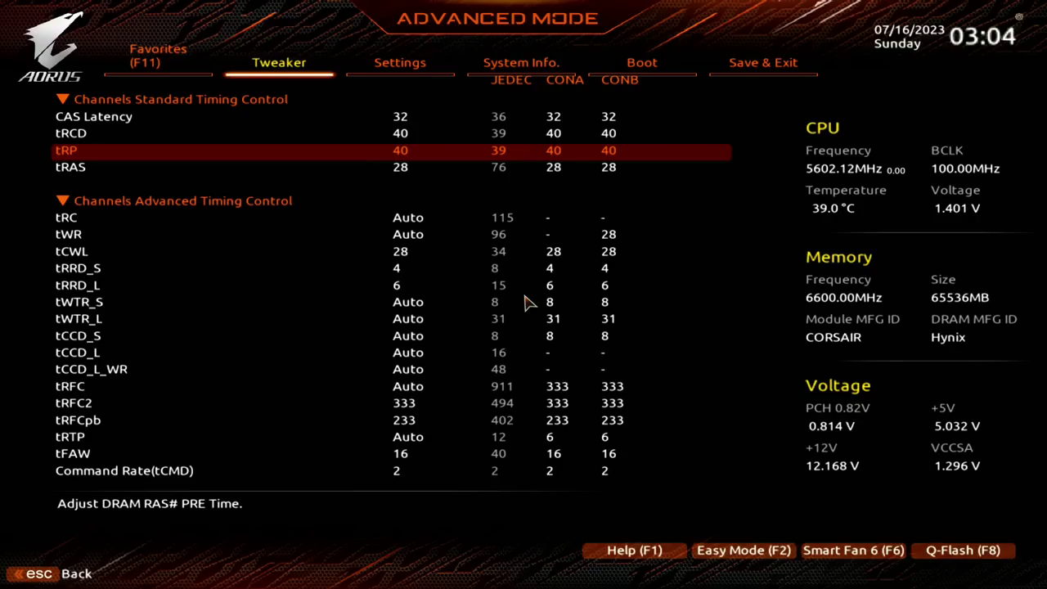
key("Up")
key("Up")
key("Down")
key("Down")
key("Down")
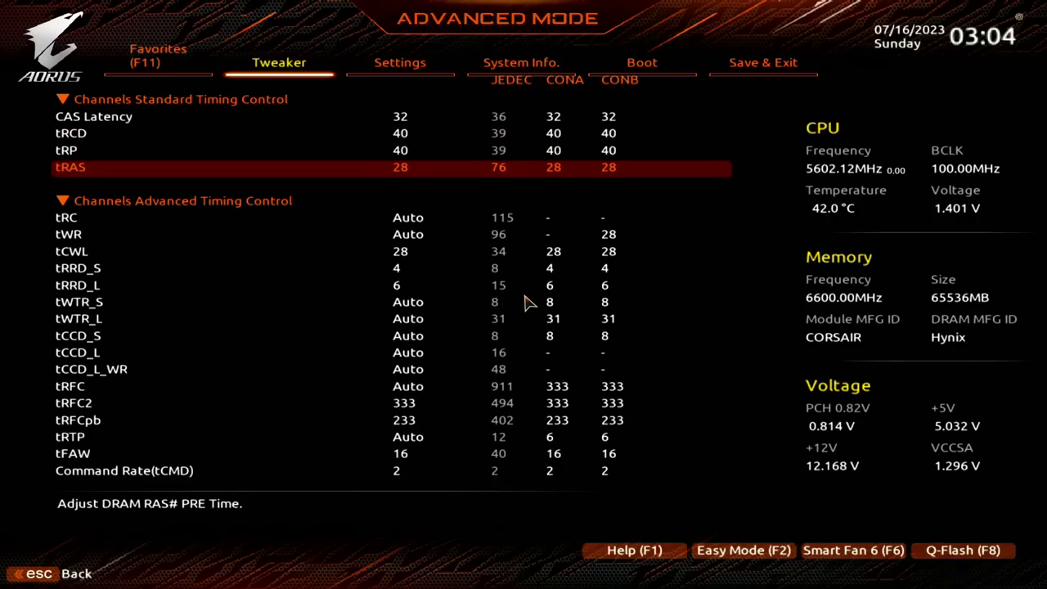
key("Up")
key("Up")
key("Up")
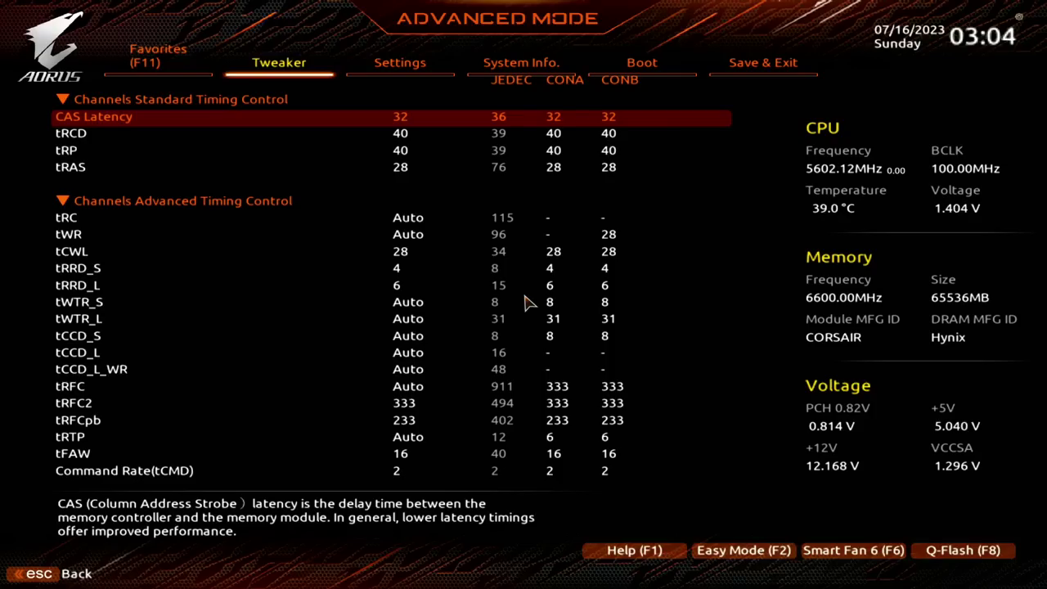
key("Up")
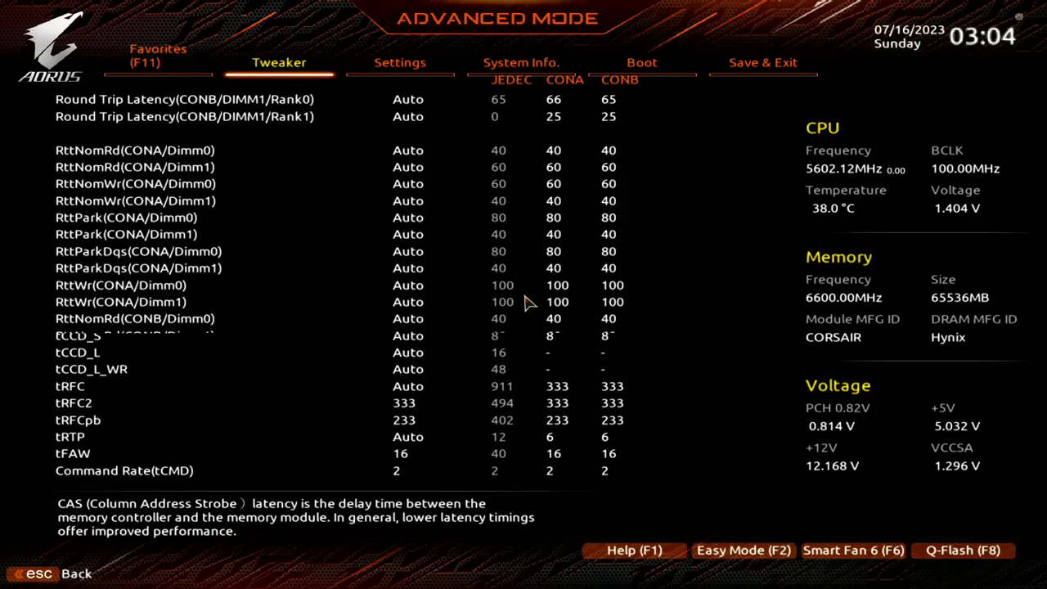
key("Up")
key("Up")
key("Down")
key("Down")
key("Down")
key("Down")
key("Down")
key("Down")
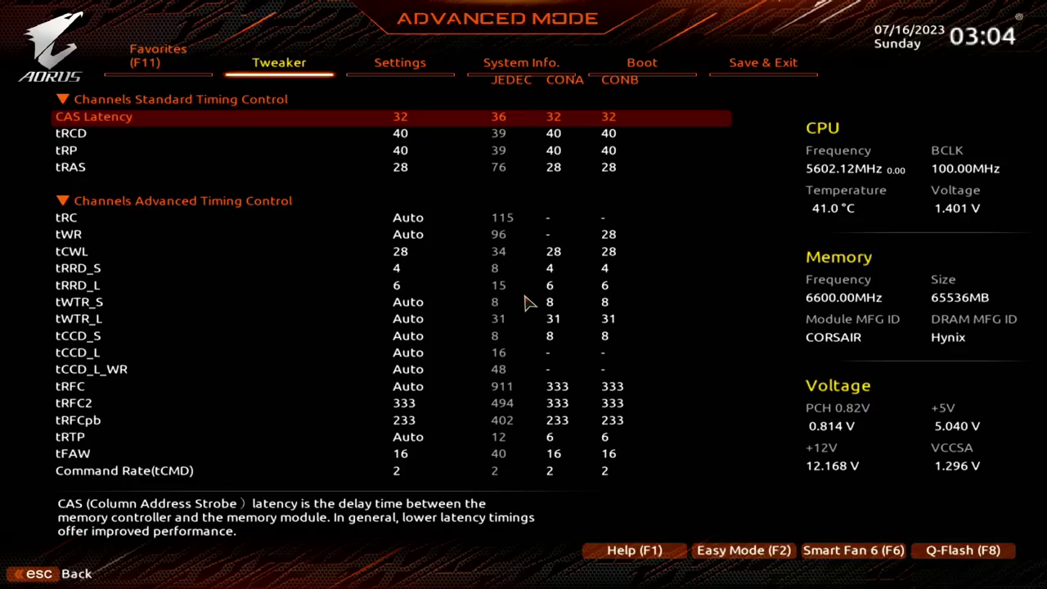
key("Down")
key("Down")
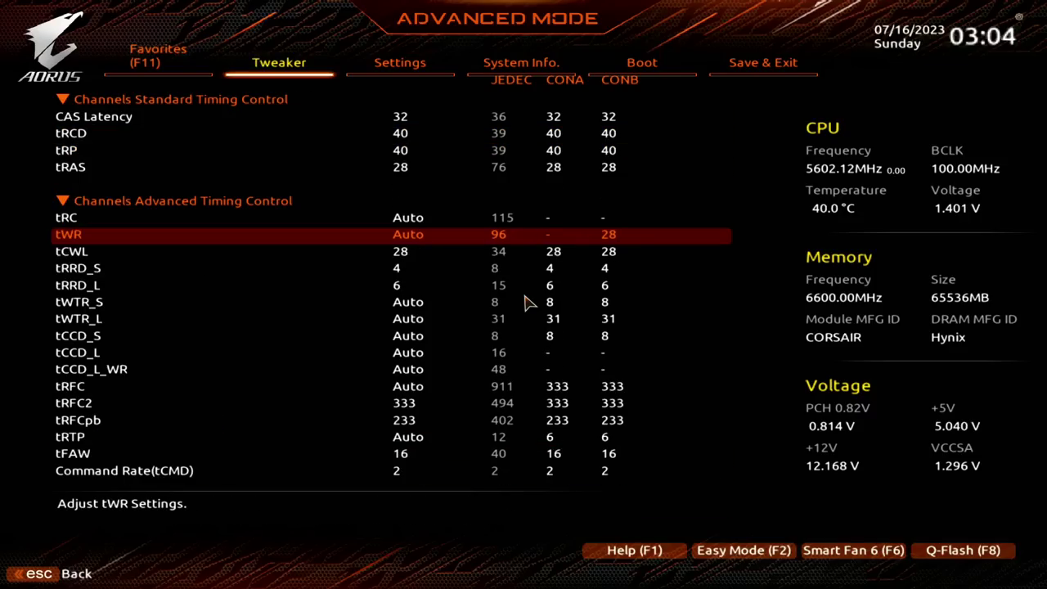
key("Up")
key("Up")
key("Down")
key("Down")
key("Down")
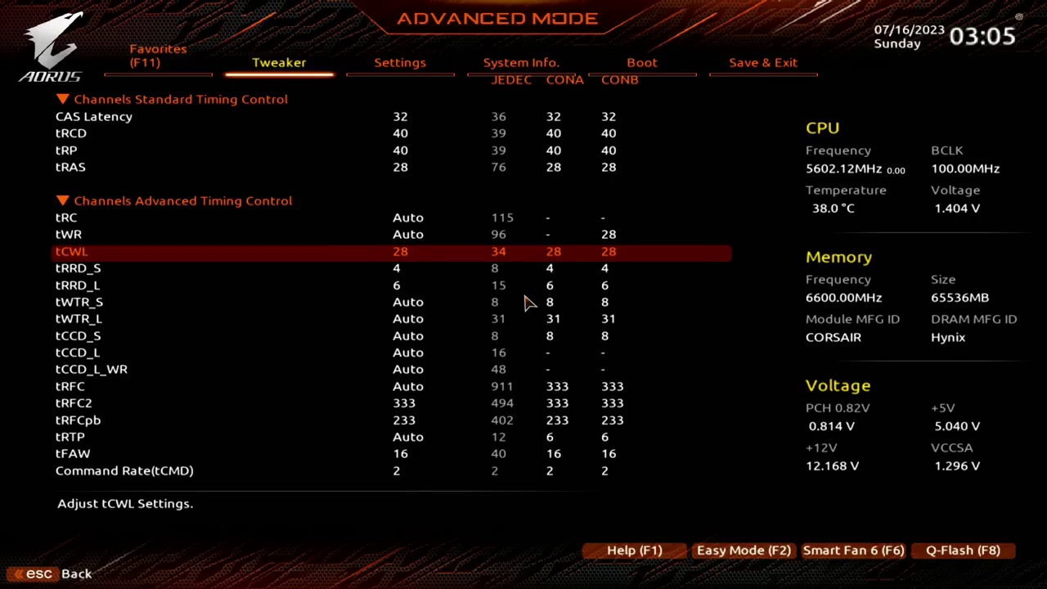
key("Down")
key("Down")
key("Up")
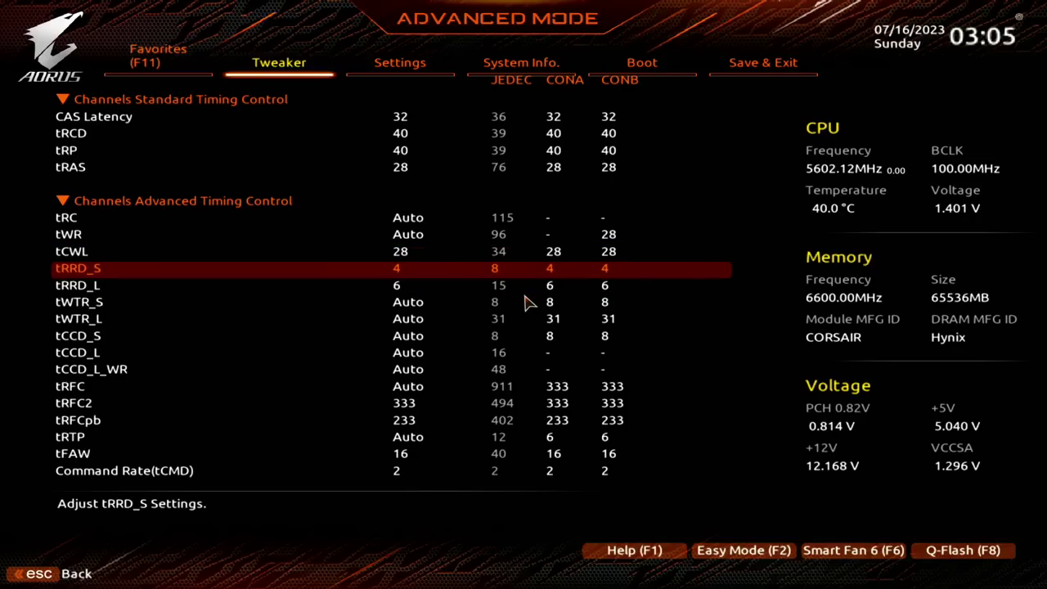
key("Down")
type("4")
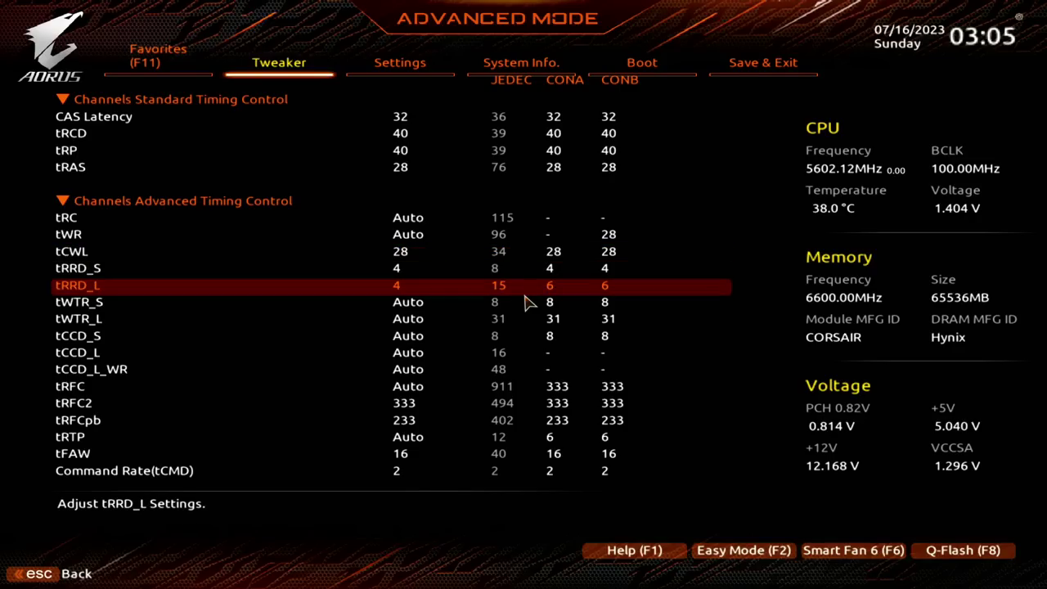
type("6")
key("plus")
key("plus")
key("minus")
key("minus")
key("Up")
key("Down")
key("Down")
key("Up")
key("Down")
key("Down")
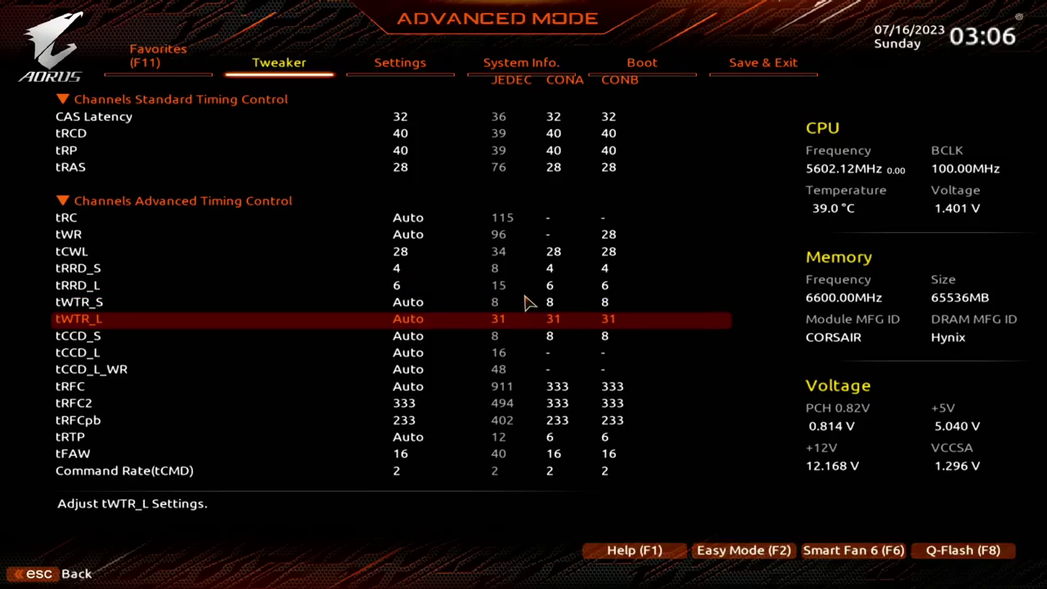
key("Up")
key("Down")
key("Down")
key("Down")
key("Down")
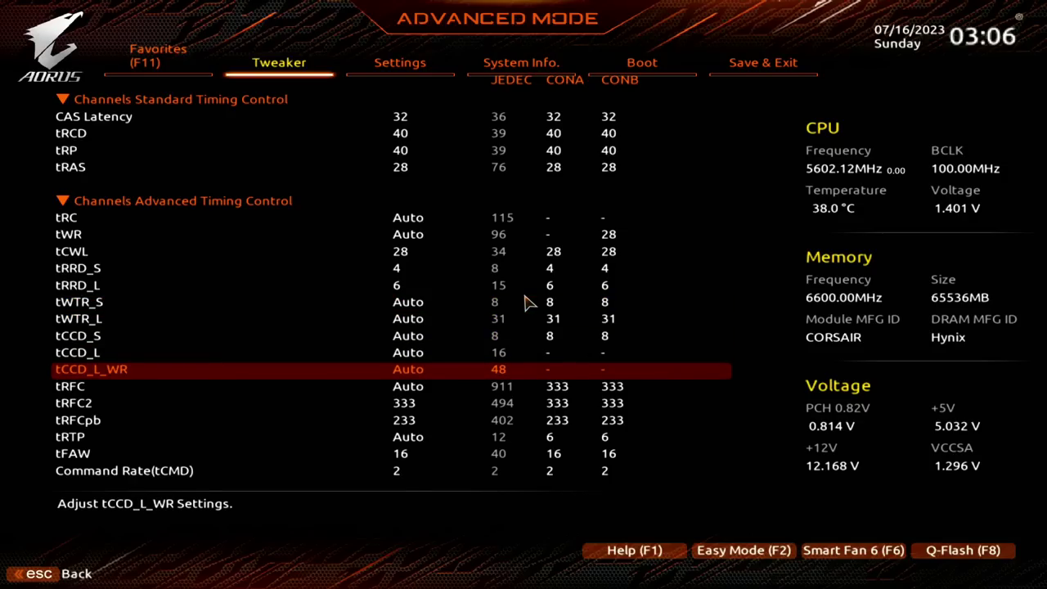
key("Up")
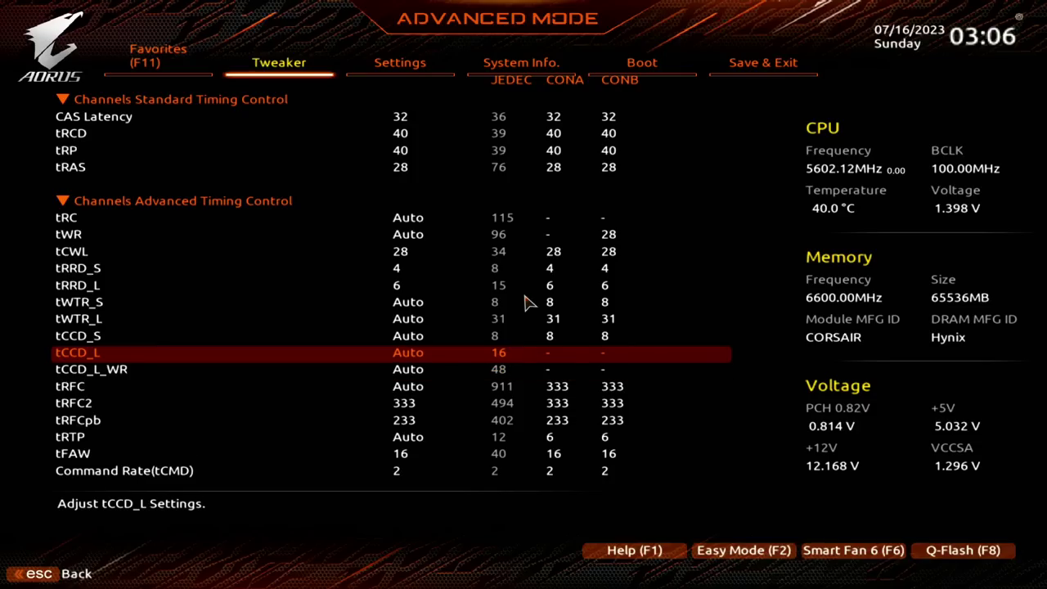
key("Down")
key("Up")
key("Up")
key("Up")
key("Up")
key("Up")
key("Down")
key("Down")
key("Down")
key("Down")
key("Down")
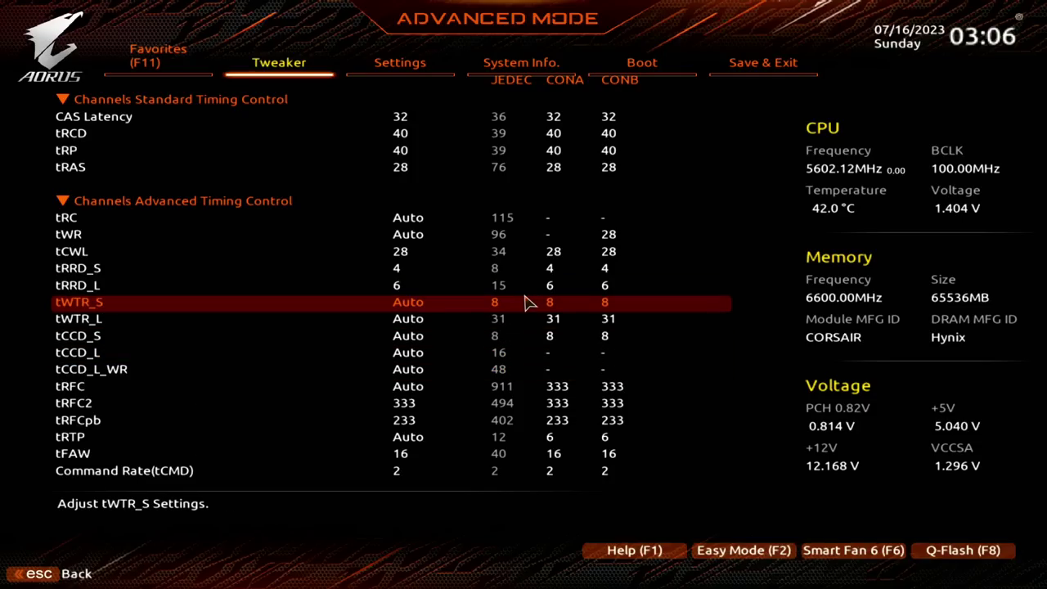
key("Up")
key("Up")
key("Up")
key("Up")
key("Down")
key("Down")
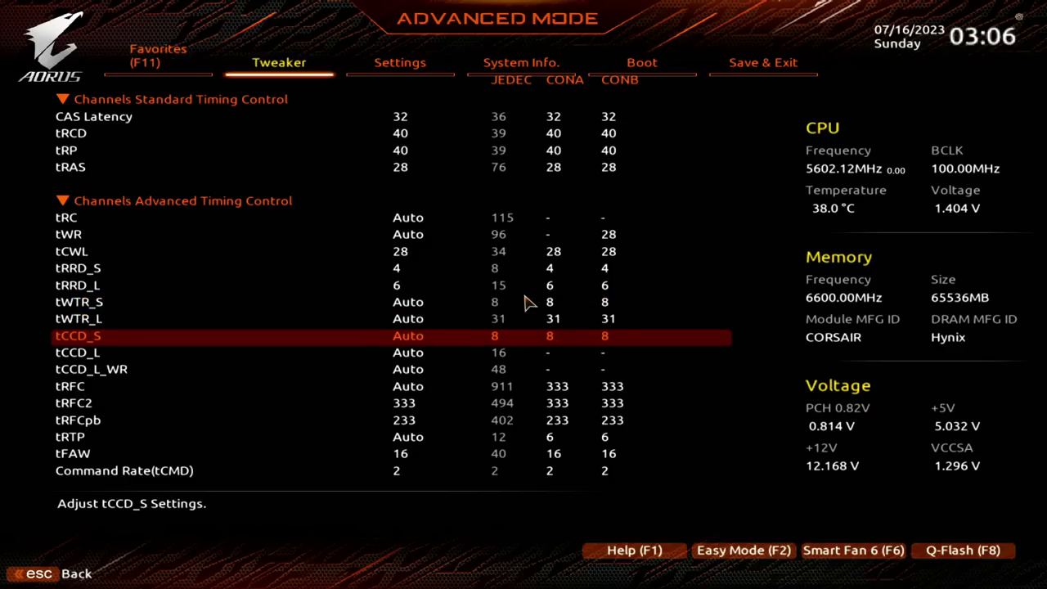
key("Down")
key("Down")
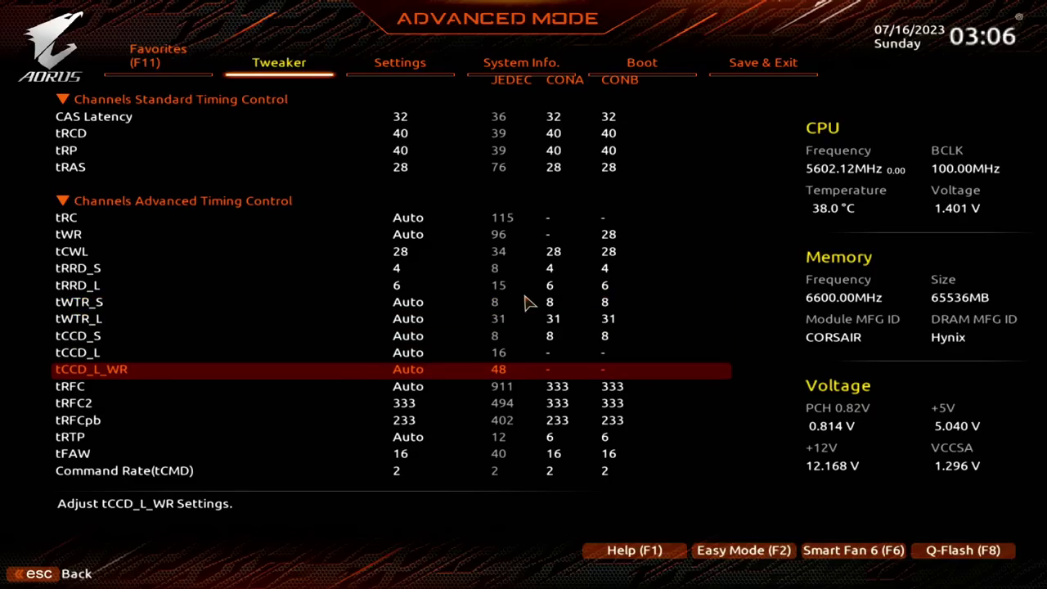
key("Up")
key("Up")
key("Up")
key("Up")
key("Up")
key("Up")
key("Up")
key("Up")
key("Up")
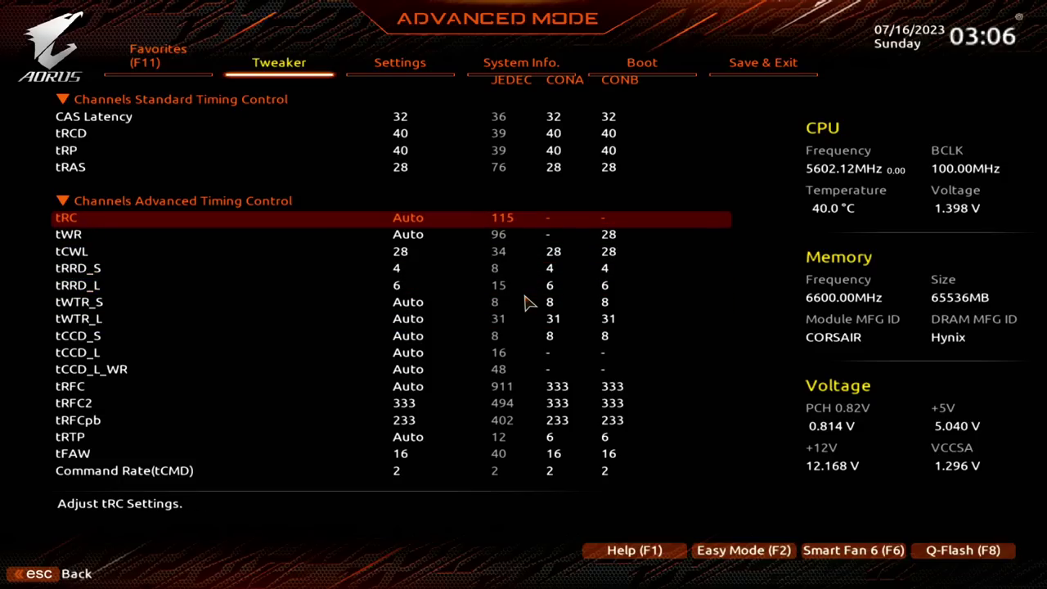
key("Down")
key("Down")
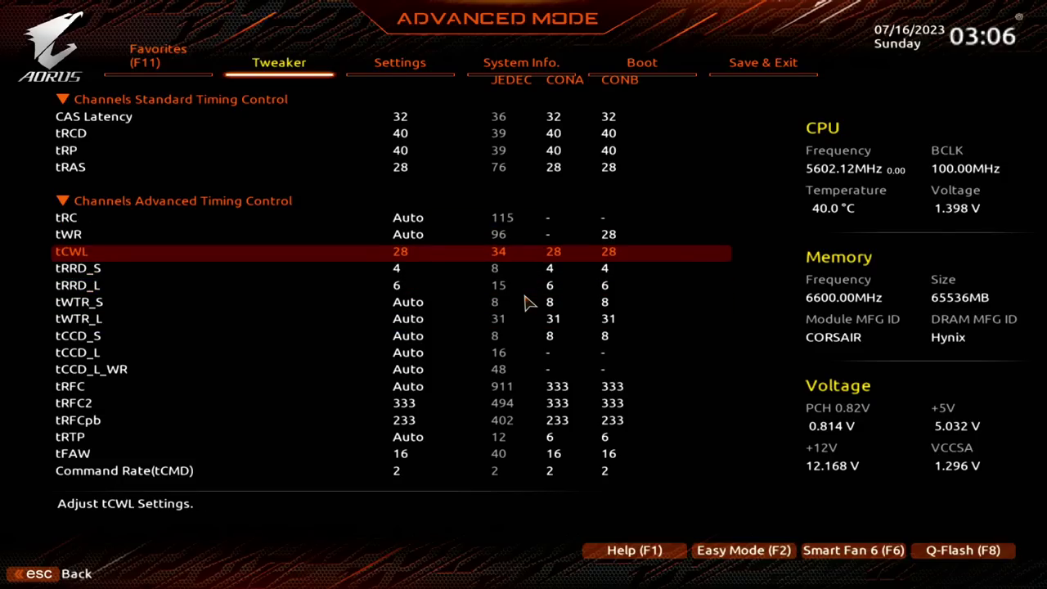
key("Down")
key("Down")
key("Down")
key("Down")
key("Down")
key("Down")
key("Down")
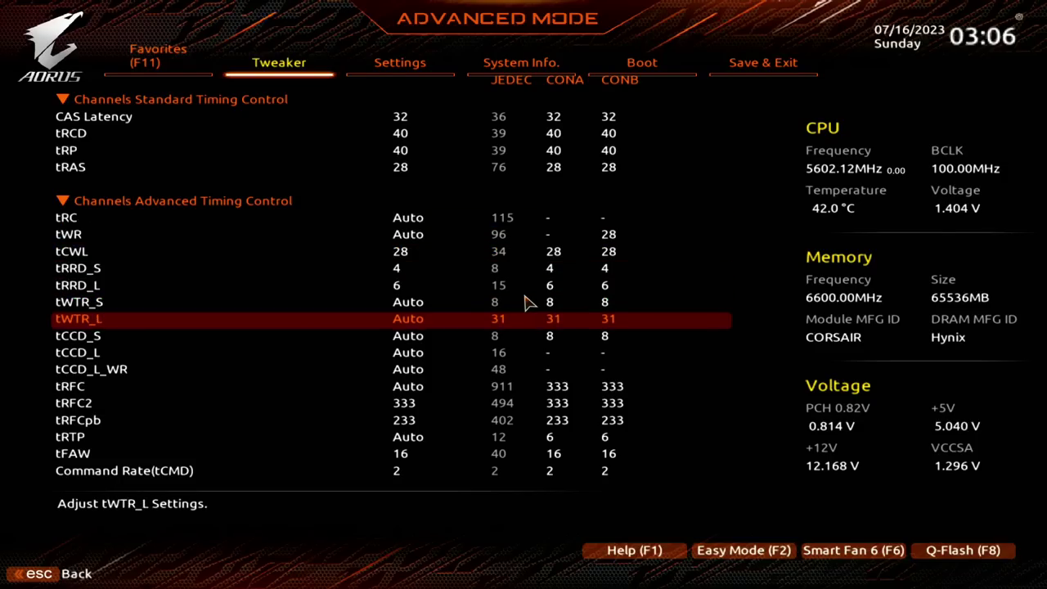
key("Down")
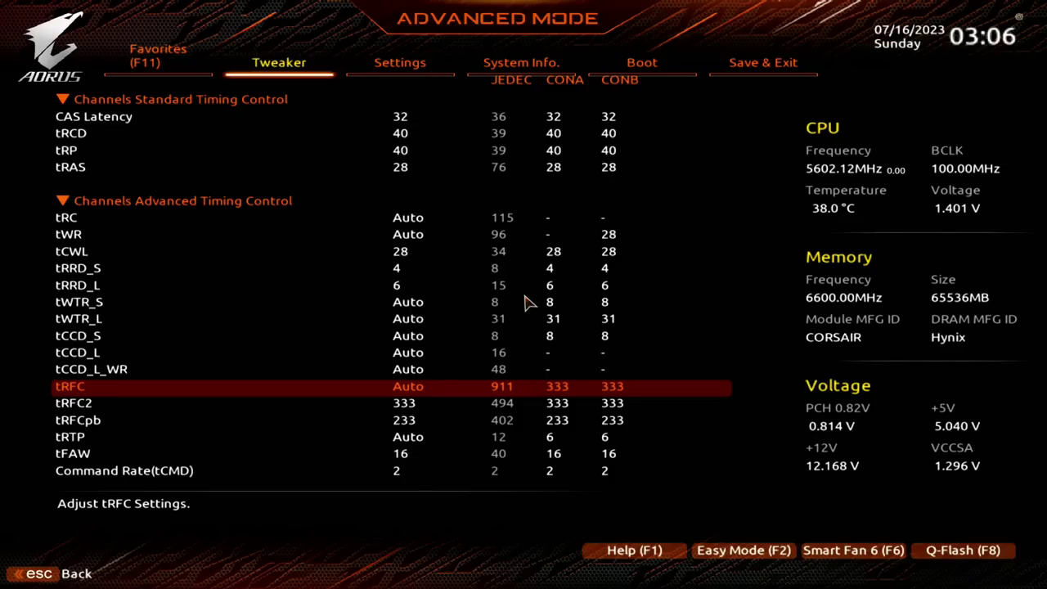
key("Down")
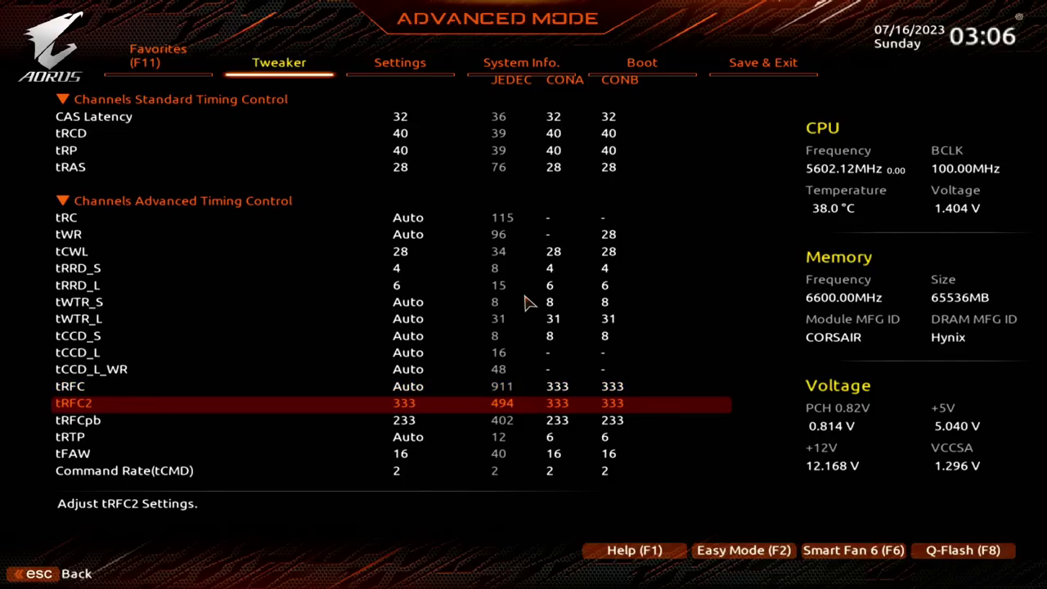
key("Down")
key("Up")
key("Down")
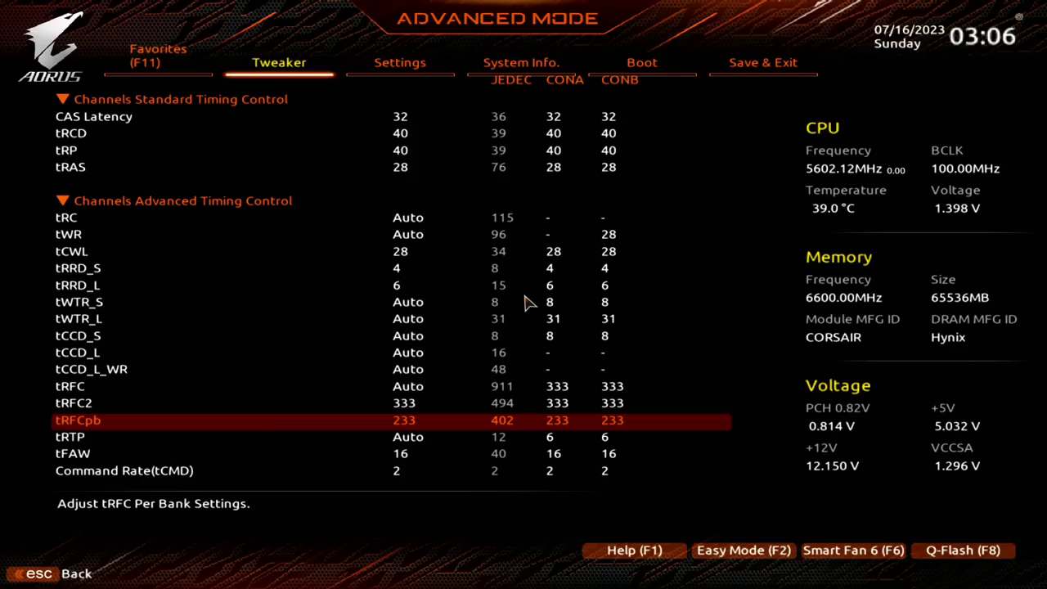
key("Down")
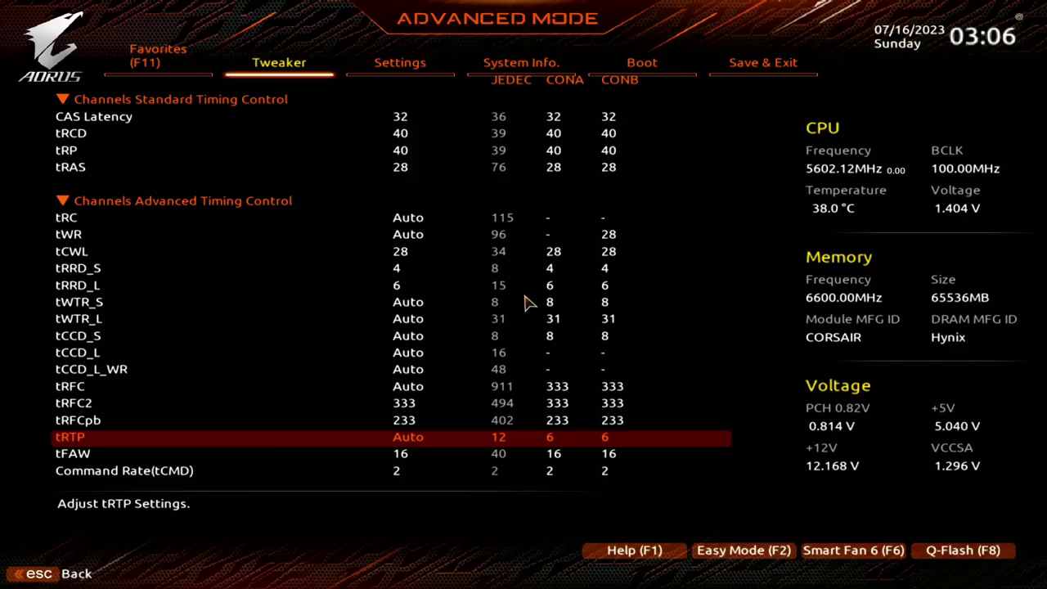
key("Up")
key("Up")
key("Down")
key("Down")
key("Up")
key("Up")
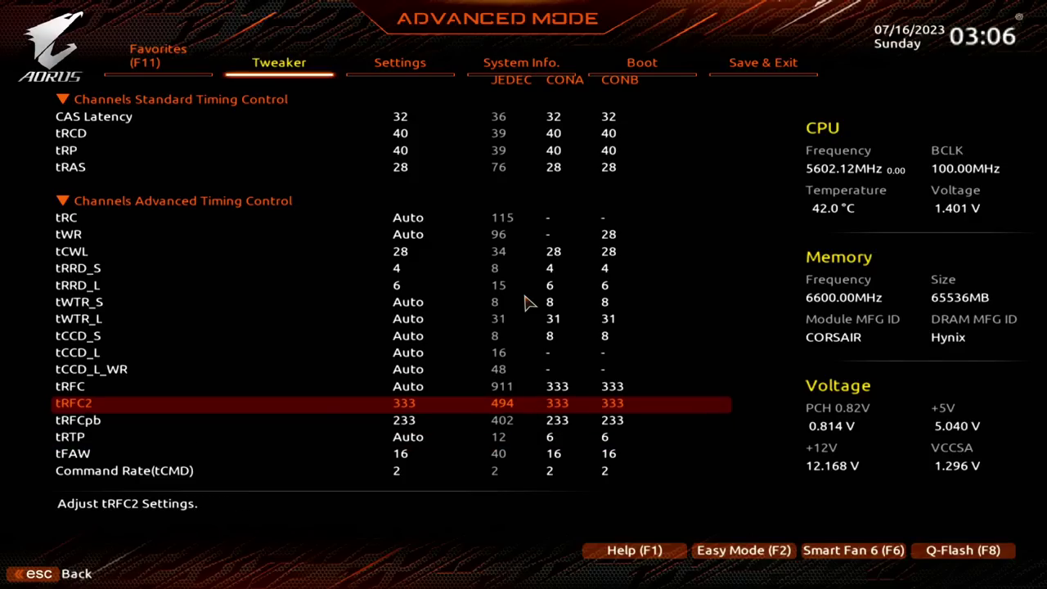
key("Down")
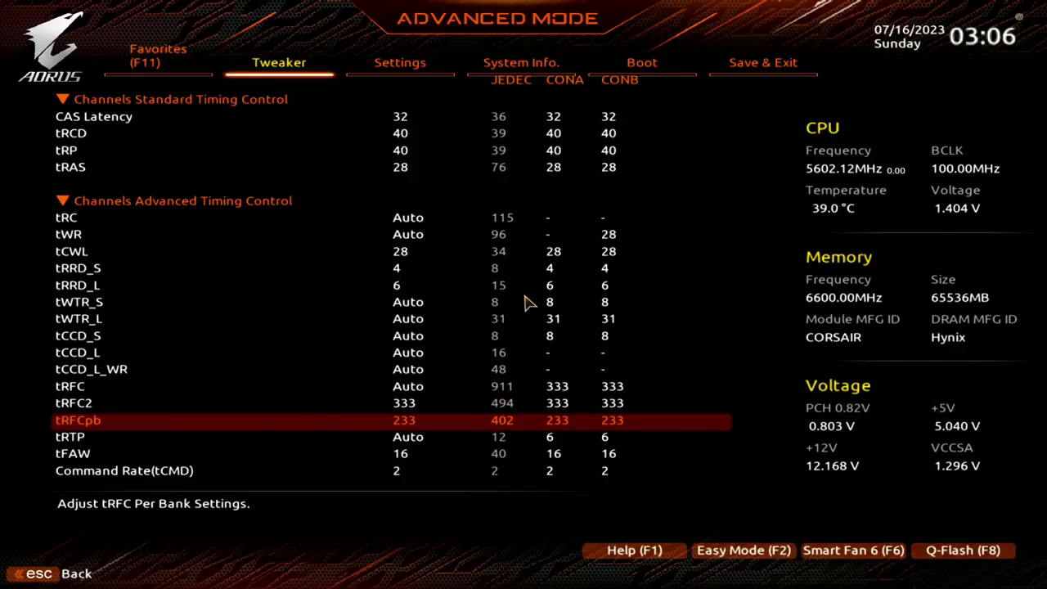
key("Down")
key("Up")
key("Up")
key("Down")
key("Down")
key("Down")
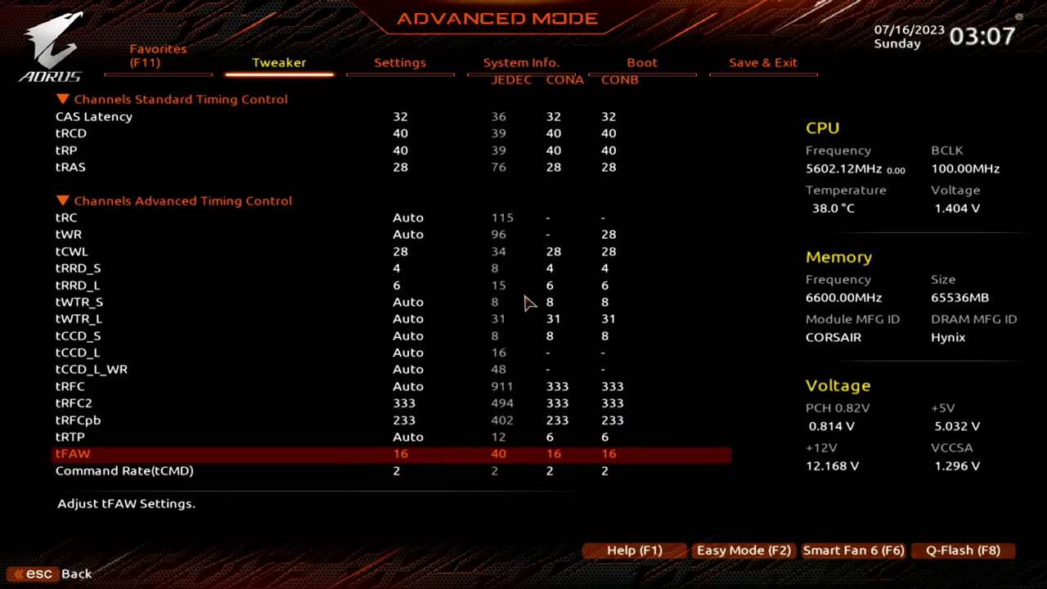
key("Down")
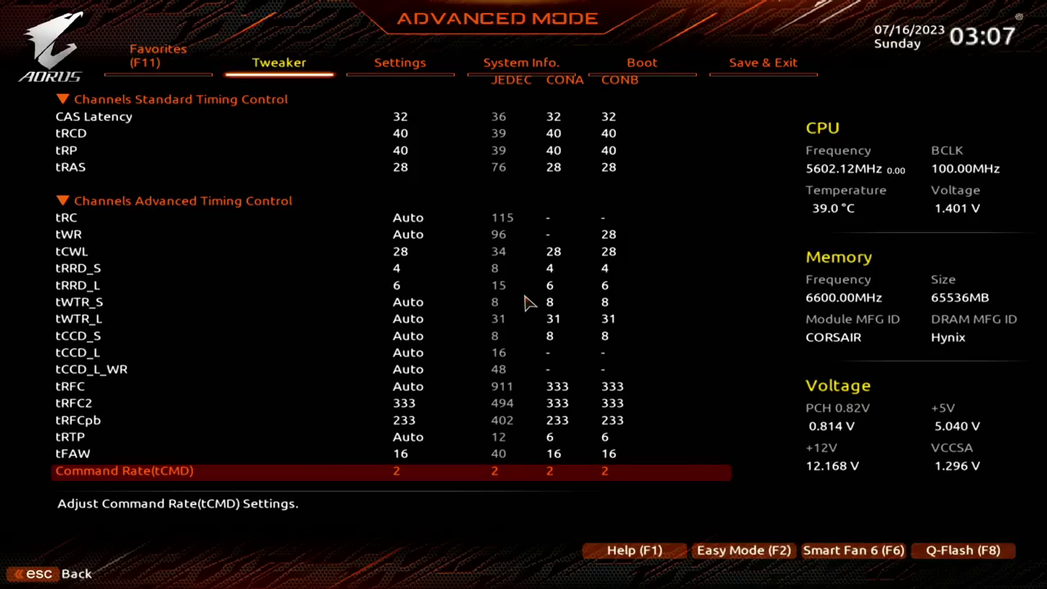
Scroll to Channels Misc Timing Control and compare tREFI 66666 with tXP and Command Rate.
scroll(527, 303, "down", 1)
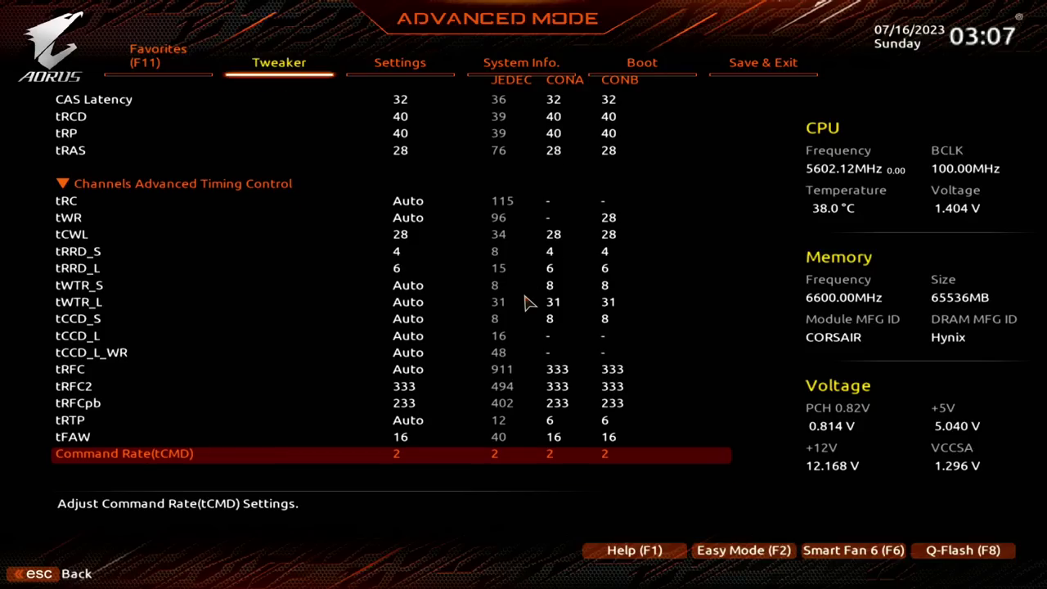
scroll(528, 302, "down", 6)
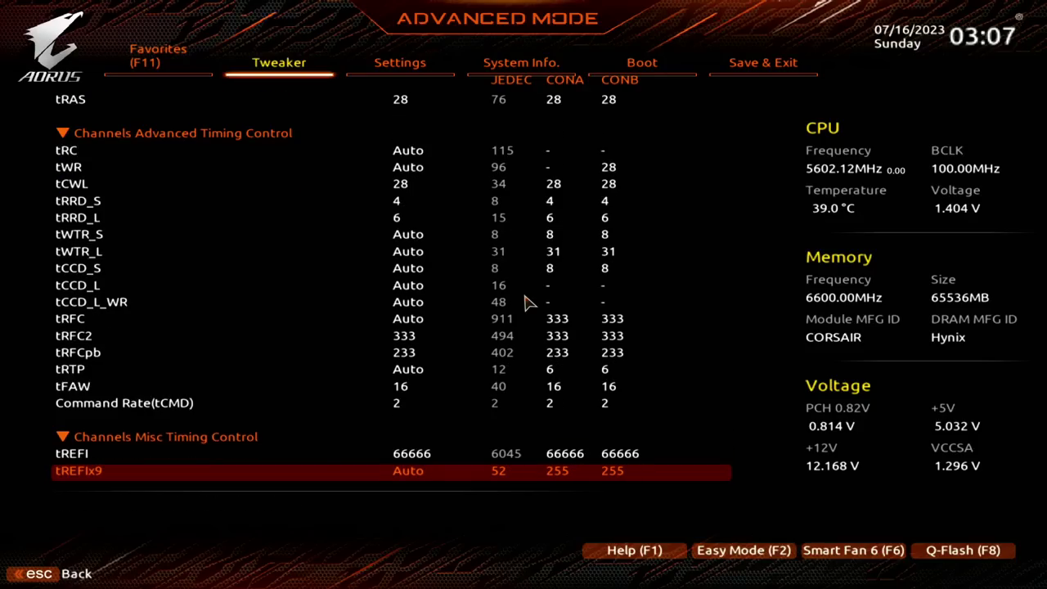
scroll(527, 302, "up", 4)
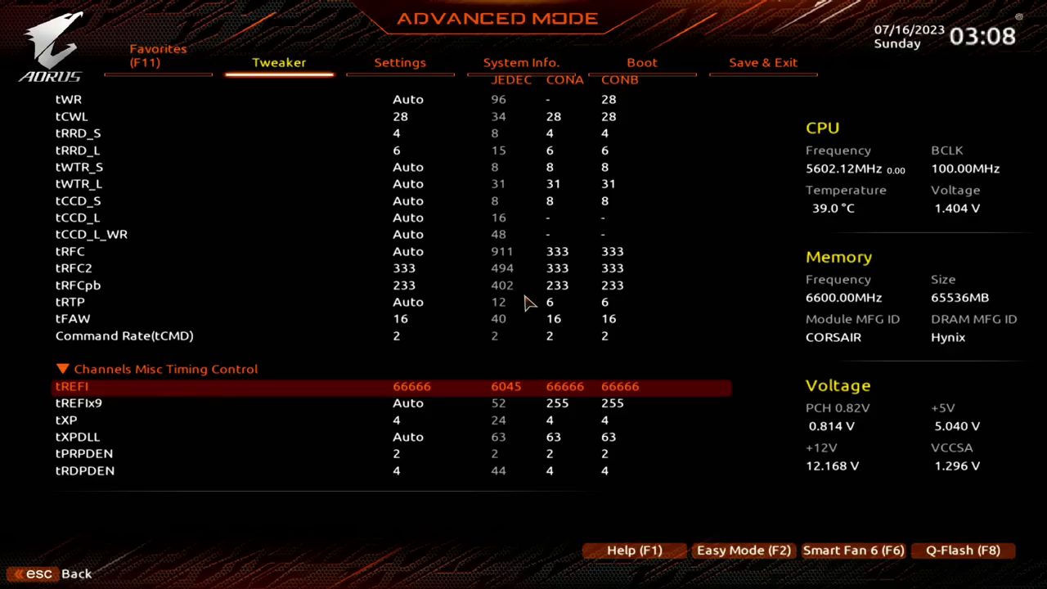
key("Down")
key("Down")
key("Up")
key("Up")
key("Up")
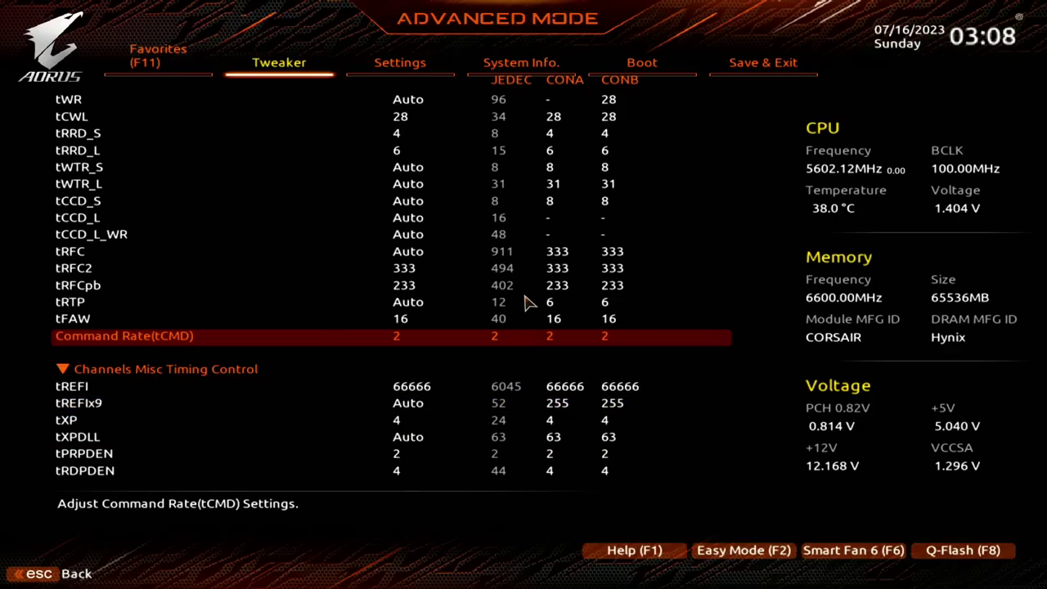
key("Down")
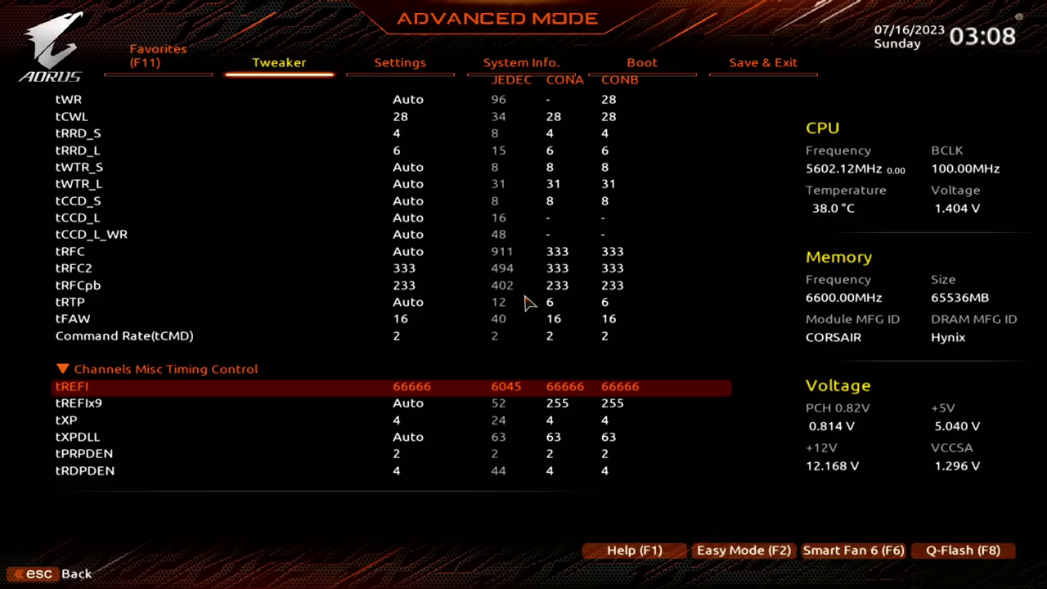
key("Up")
key("Down")
key("Up")
key("Up")
key("Up")
key("Up")
key("Up")
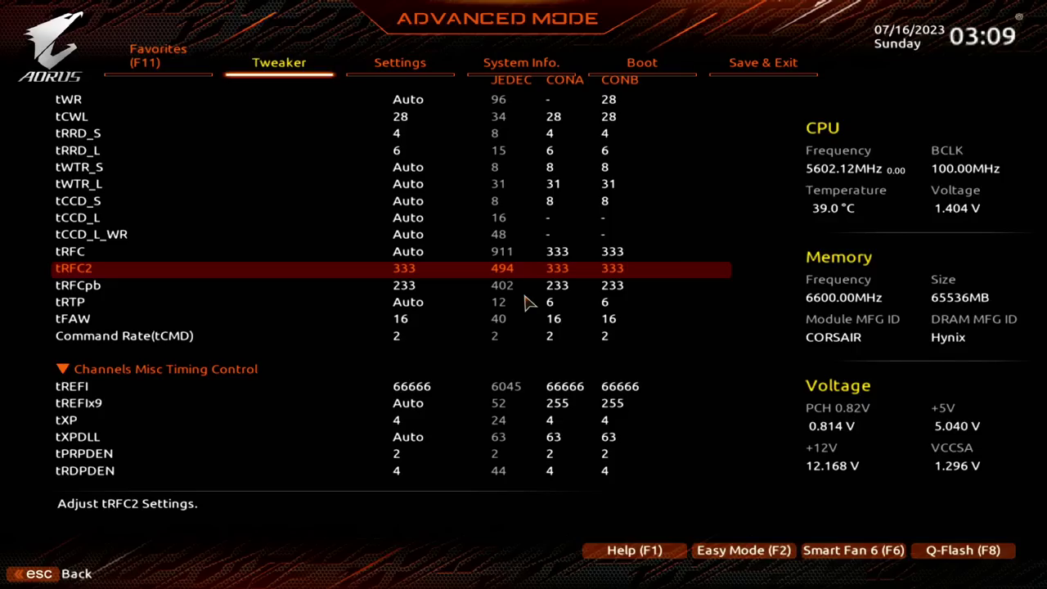
Review the tXP, tPRPDEN 2 and tRDPDEN 4 misc timings on both channels.
key("Down")
key("Down")
key("Down")
key("Down")
key("Down")
key("Down")
key("Down")
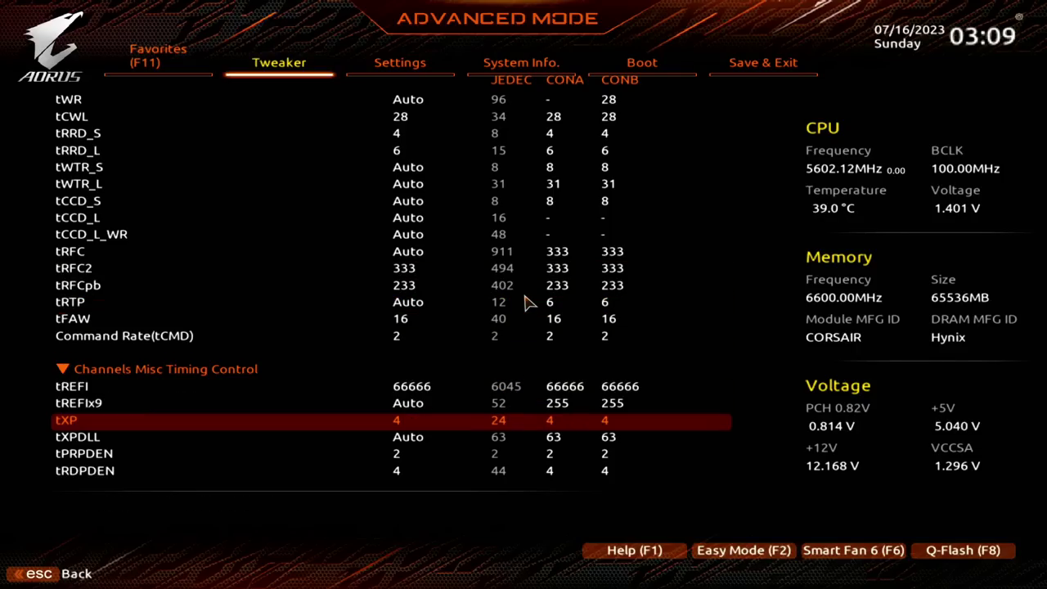
key("Down")
key("Down")
key("Up")
key("Up")
key("Down")
key("Down")
key("Down")
key("Down")
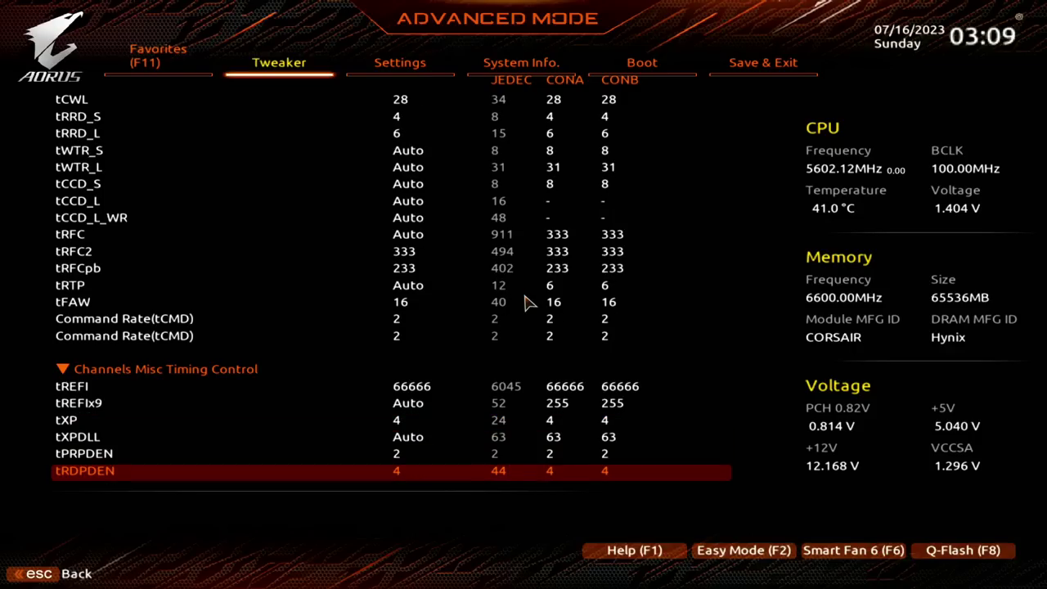
key("Up")
key("Up")
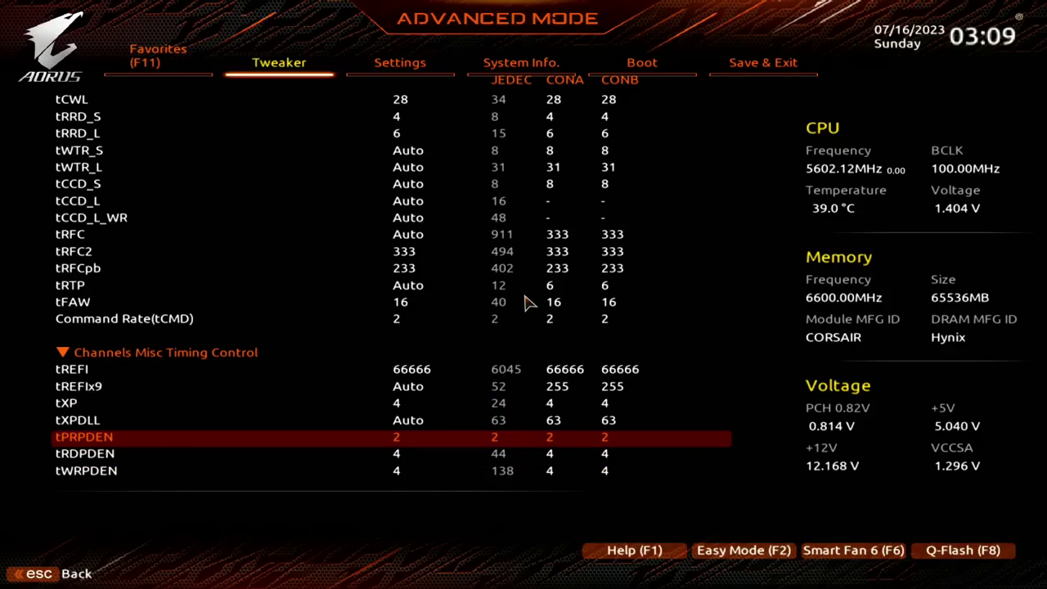
key("Down")
key("Down")
key("Up")
key("Down")
key("Down")
key("Down")
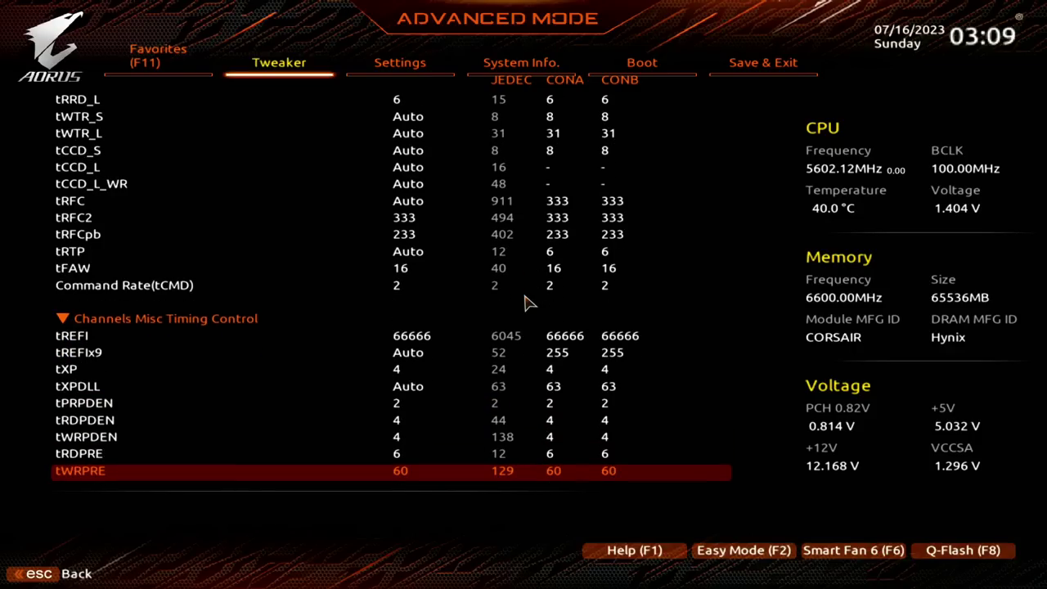
key("Up")
key("Up")
key("Up")
key("Up")
Check tWRPDEN 4 alongside tRDPRE 6 and tWRPRE 60 at the bottom of the list.
key("Down")
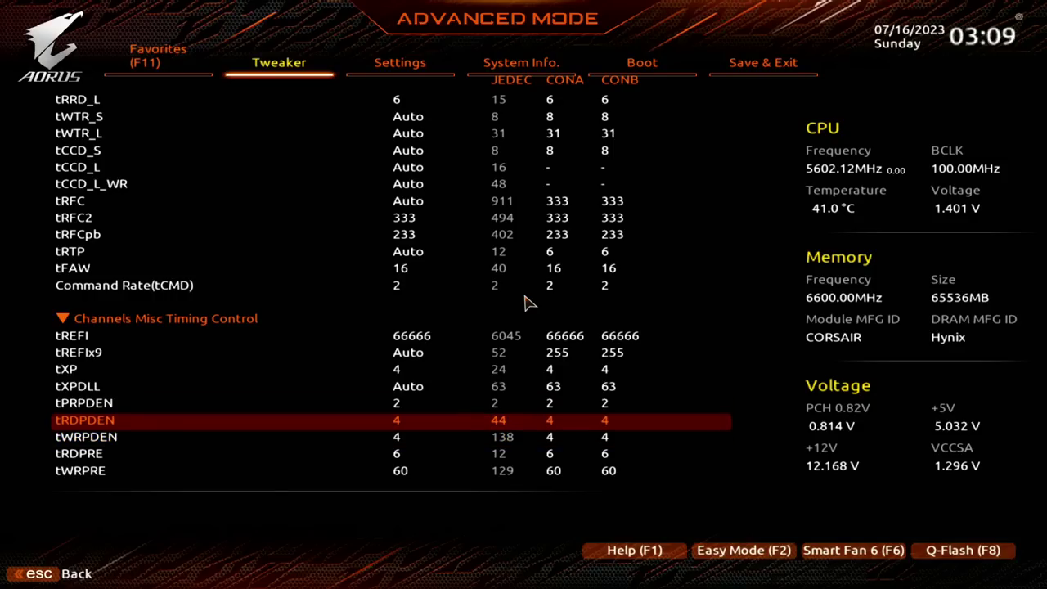
key("Down")
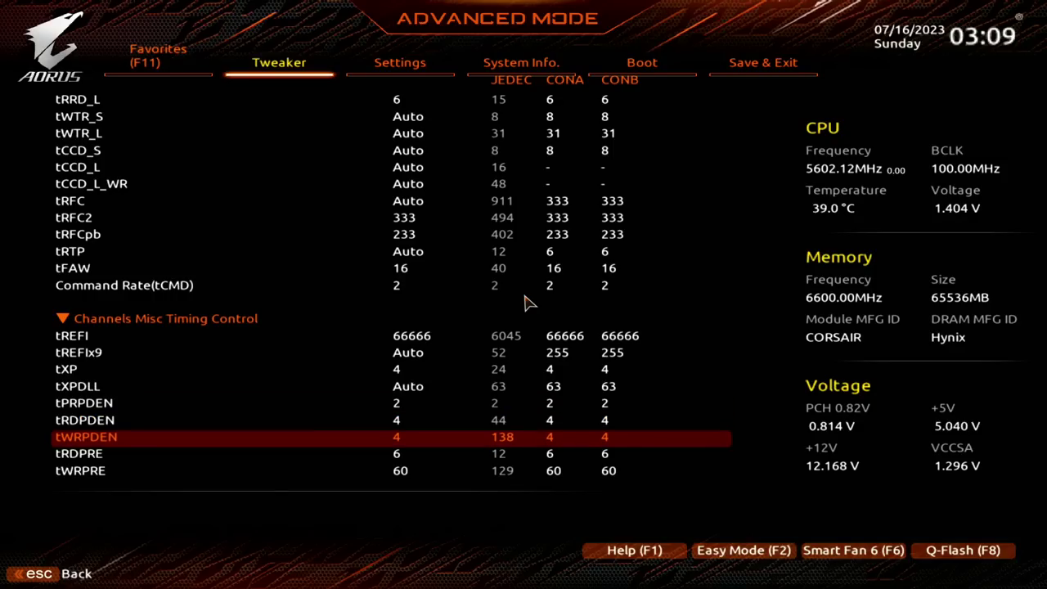
key("Up")
key("Up")
key("Down")
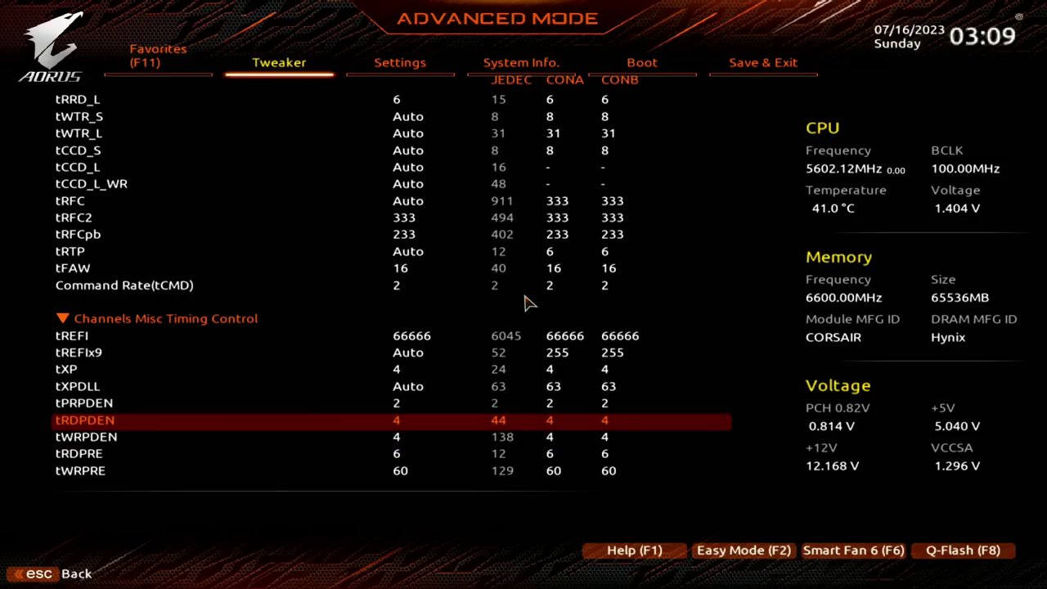
key("Down")
key("Up")
key("Down")
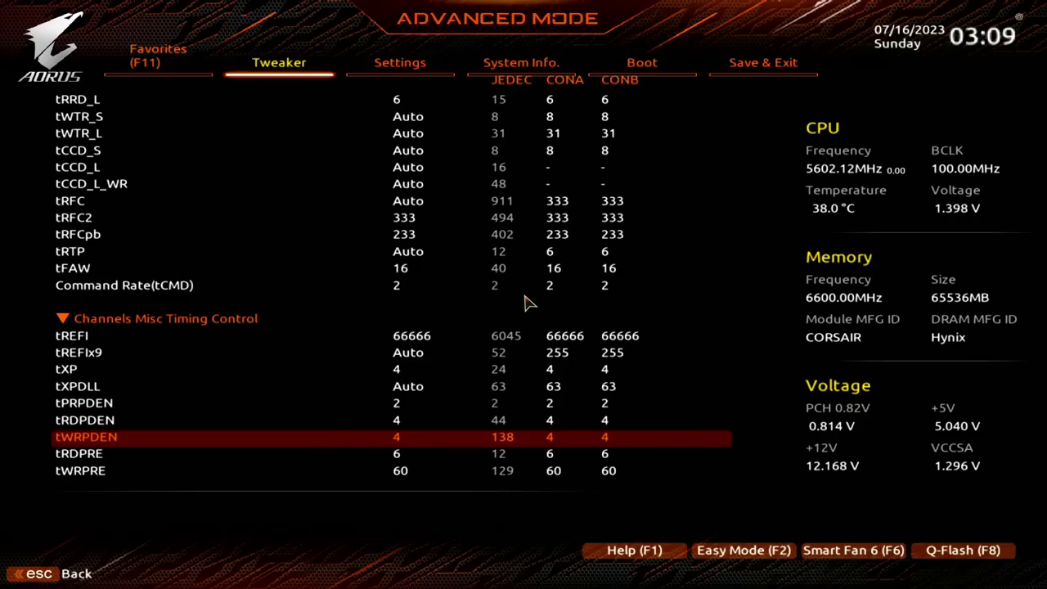
key("Up")
key("Up")
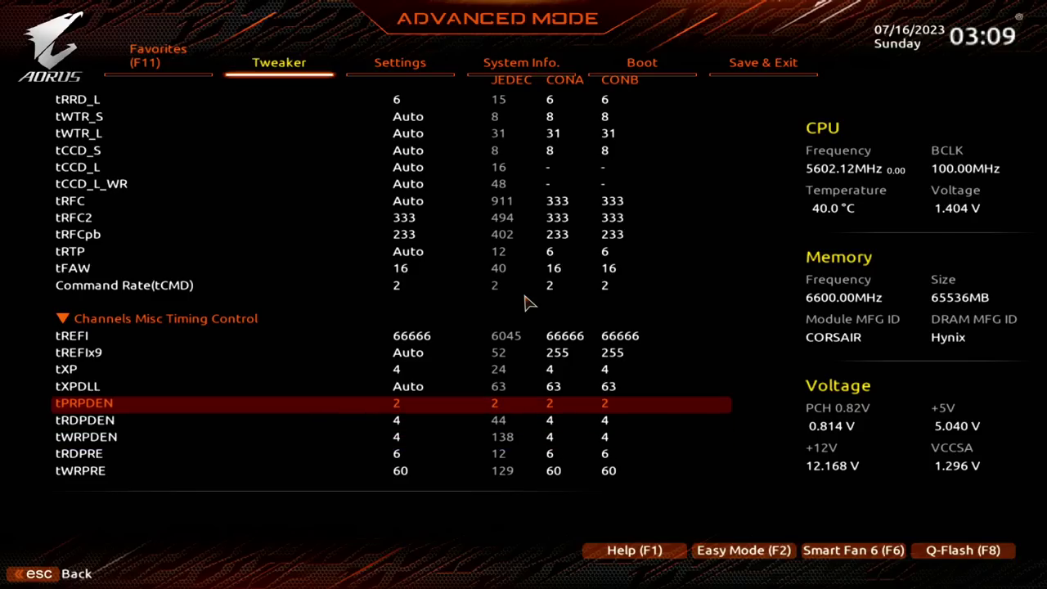
key("Down")
key("Down")
key("Down")
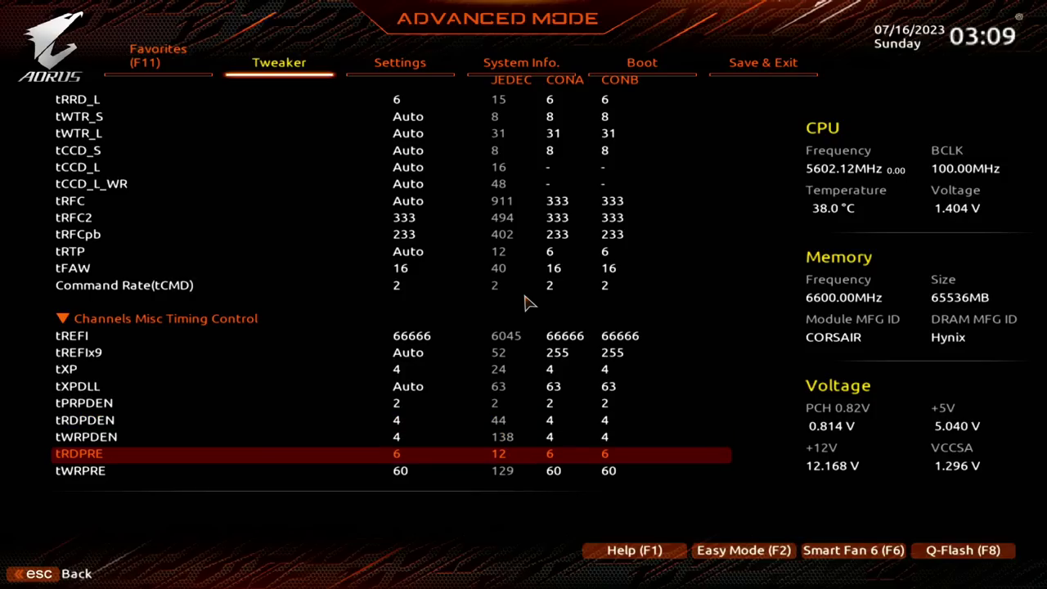
key("Up")
key("Up")
key("Up")
key("Up")
key("Up")
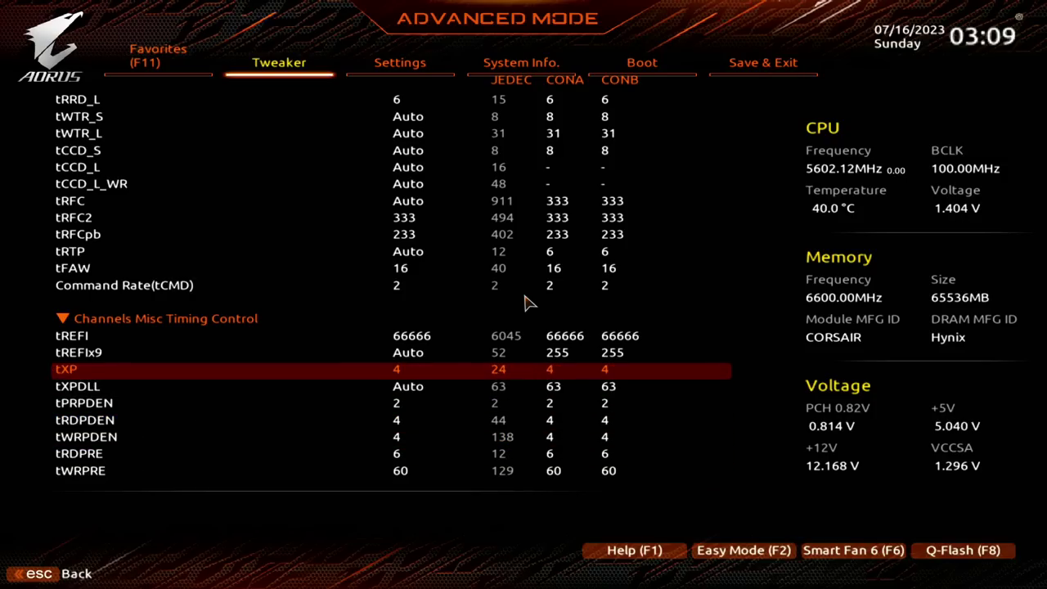
key("Up")
key("Up")
key("Up")
key("Up")
key("Up")
key("Up")
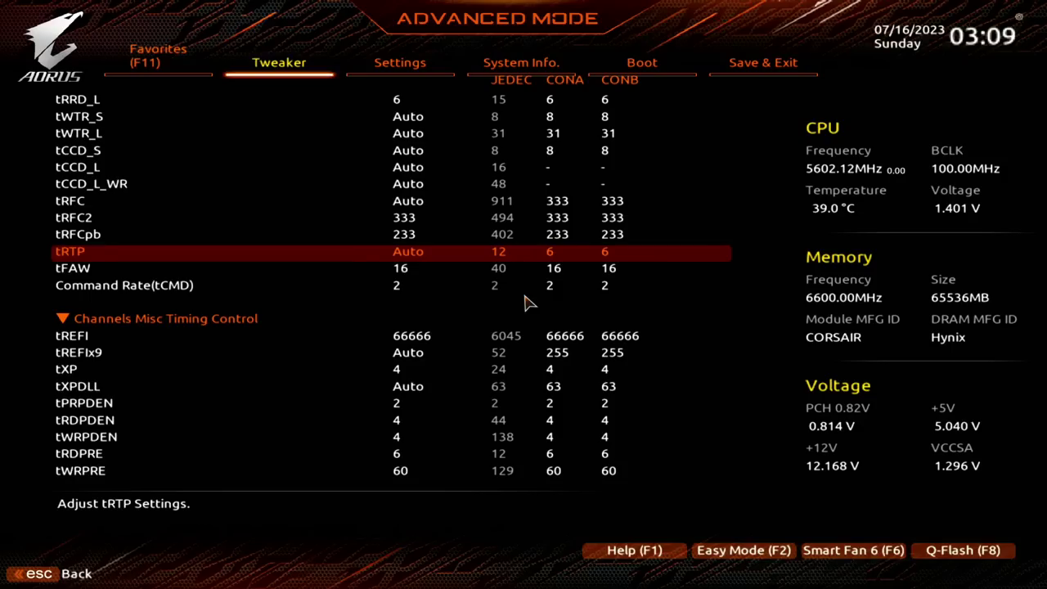
key("Down")
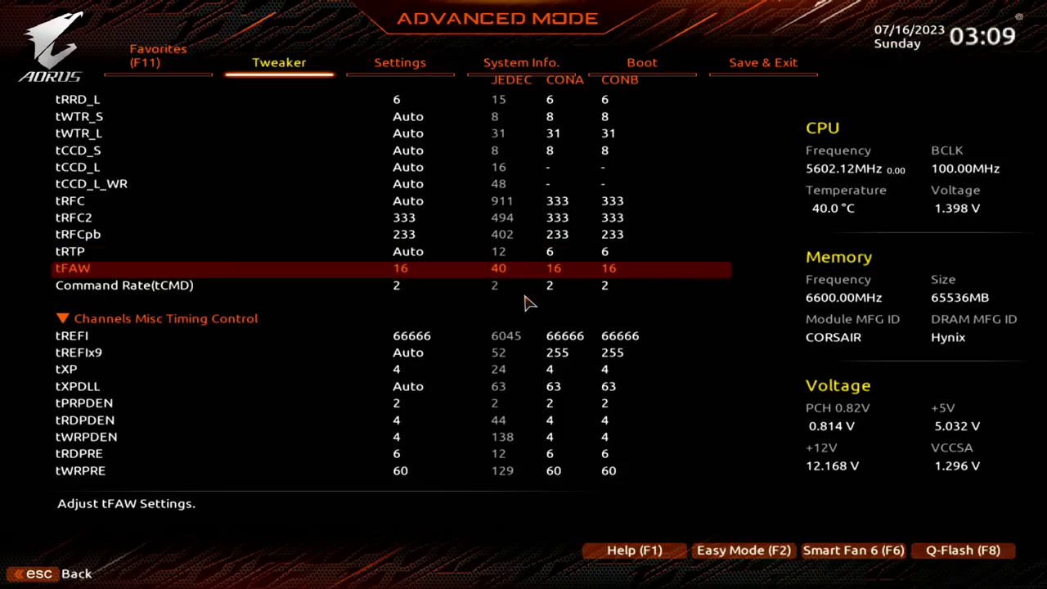
key("Up")
key("Up")
key("Down")
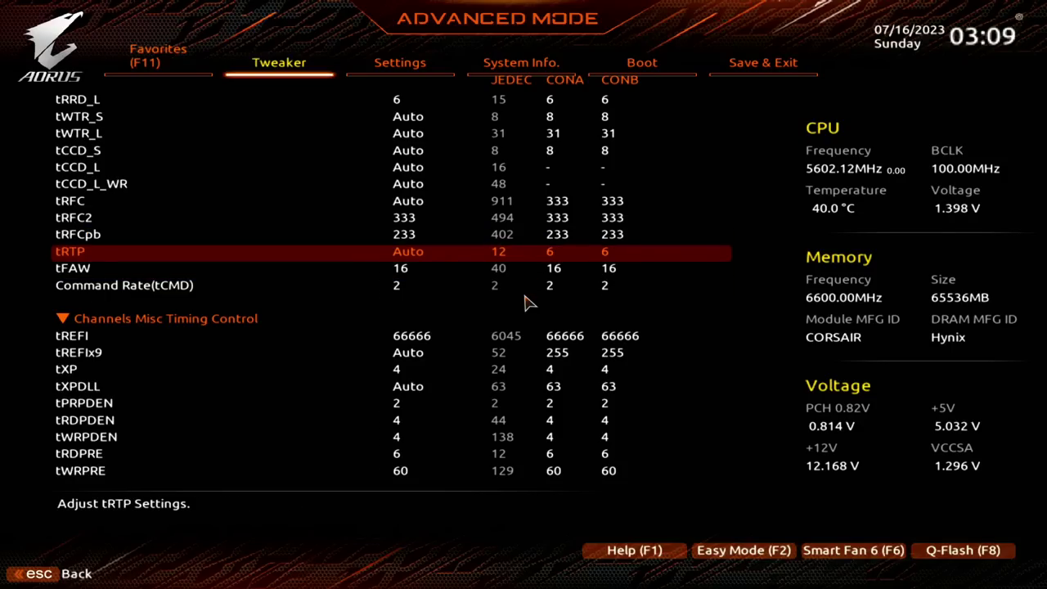
key("Down")
key("Down")
key("Down")
key("Down")
key("Down")
key("Down")
key("Down")
key("Down")
key("Down")
key("Down")
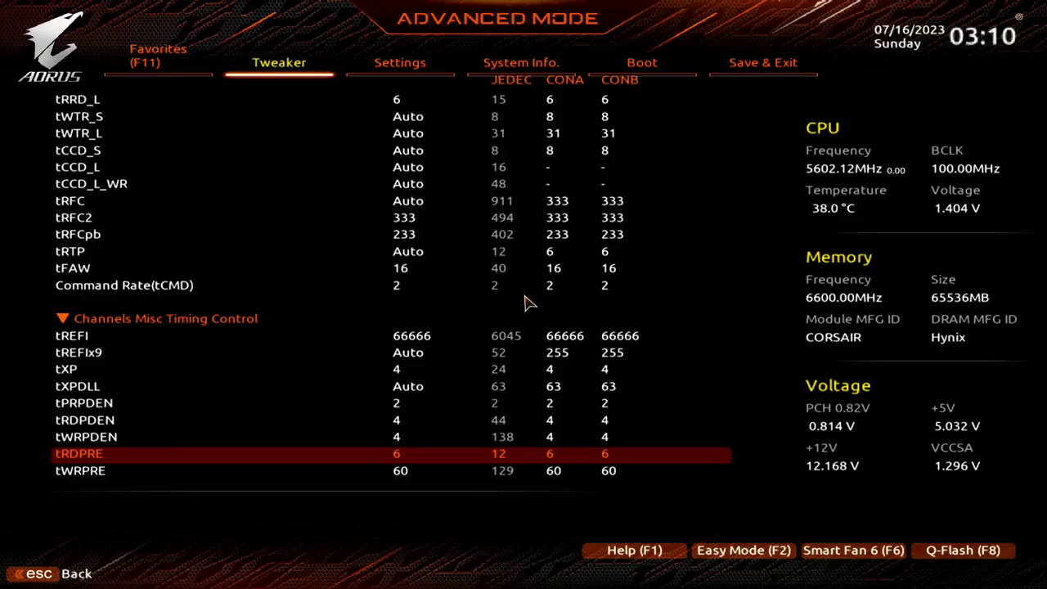
key("Down")
key("Down")
key("Up")
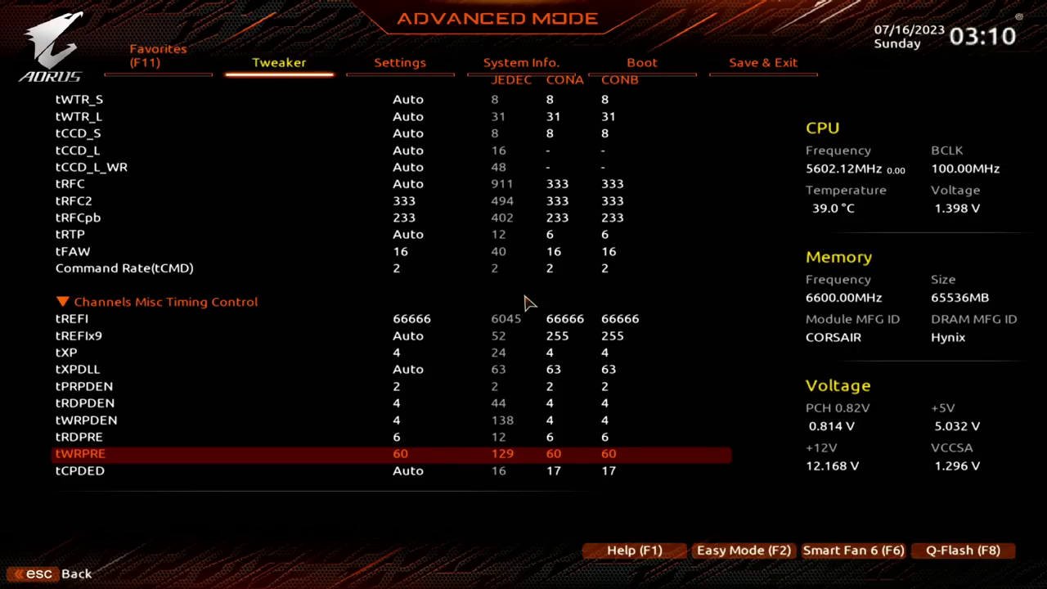
key("Up")
key("Up")
key("Up")
key("Up")
key("Up")
key("Up")
key("Up")
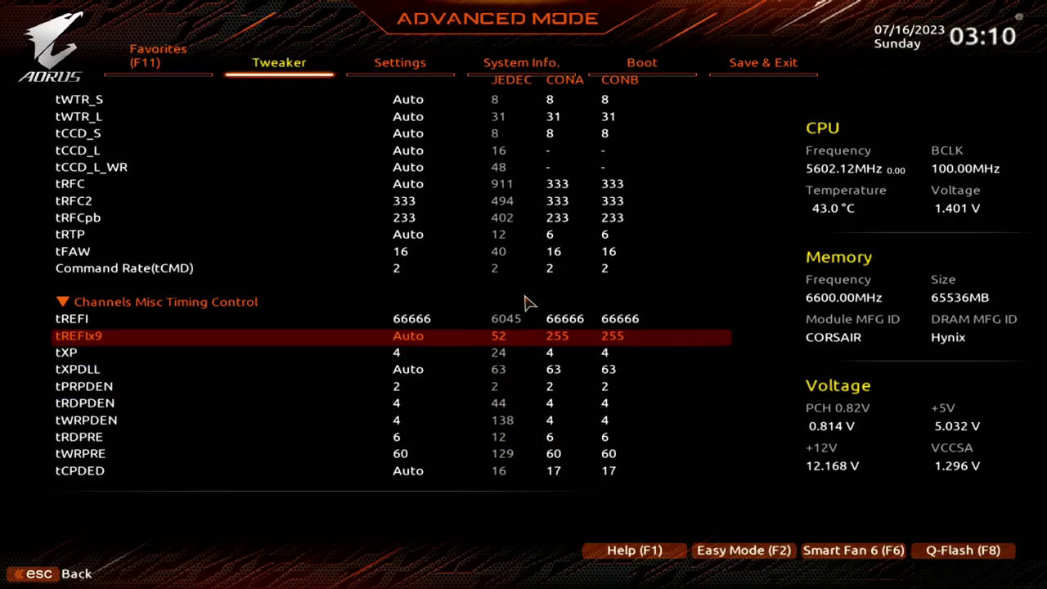
key("Up")
key("Up")
key("Up")
key("Up")
key("Up")
key("Up")
key("Up")
key("Up")
key("Up")
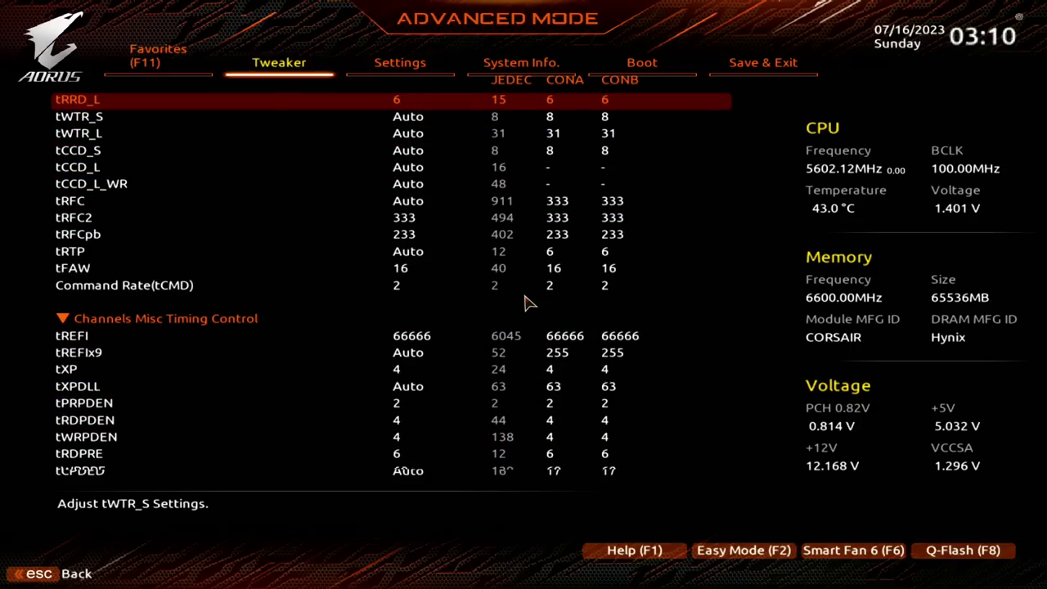
key("Up")
key("Up")
key("Up")
key("Up")
key("Down")
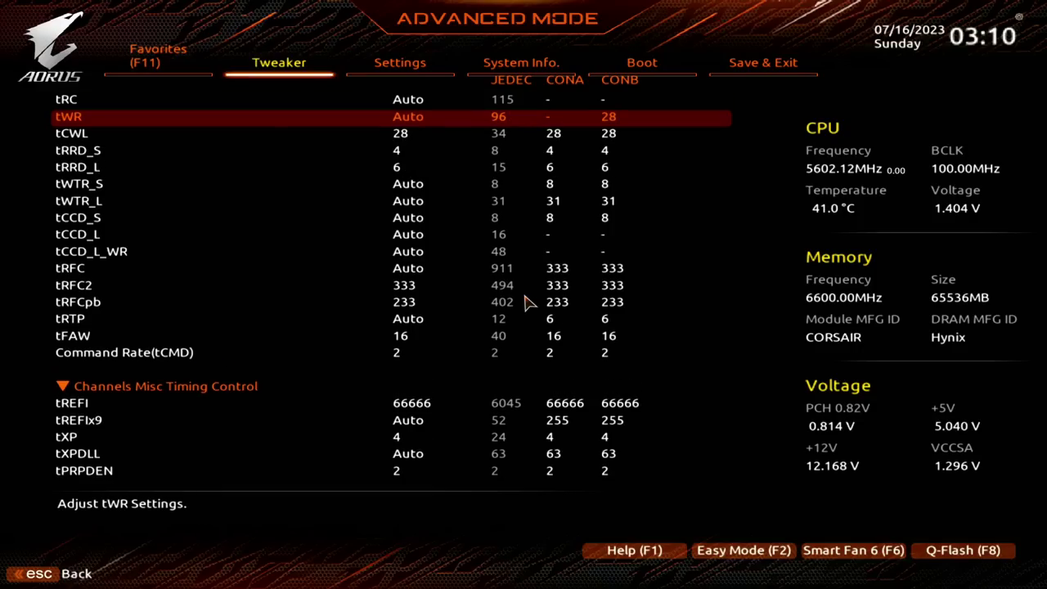
key("Down")
key("Down")
key("Down")
key("Down")
key("Down")
key("Down")
key("Down")
key("Down")
key("Down")
key("Down")
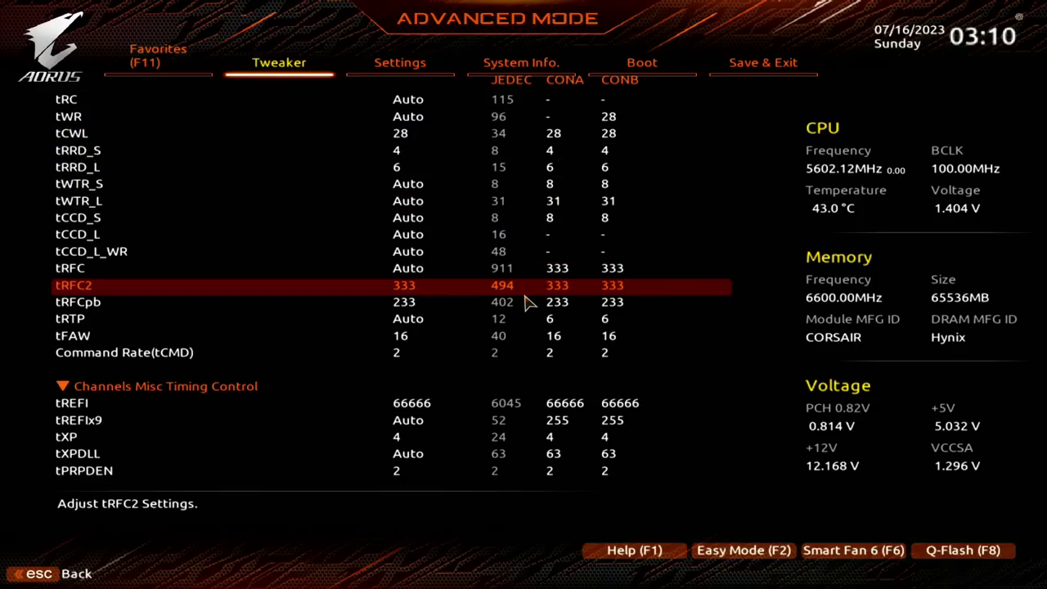
key("Down")
key("Down")
key("Down")
key("Down")
key("Down")
key("Down")
key("Down")
key("Down")
key("Down")
key("Down")
key("Down")
key("Down")
key("Down")
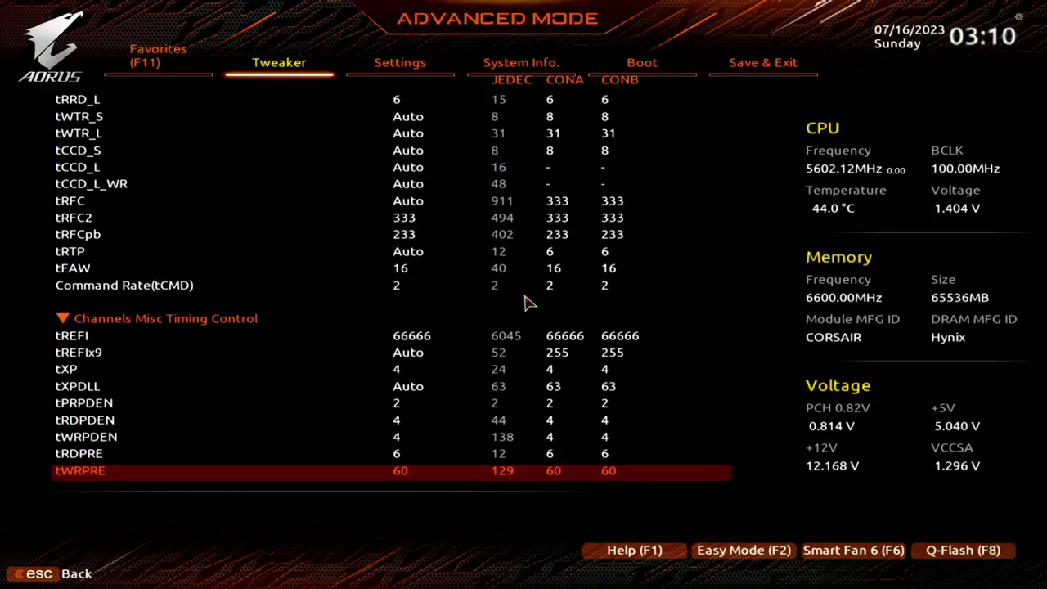
key("Up")
key("Up")
key("Down")
key("Down")
key("Down")
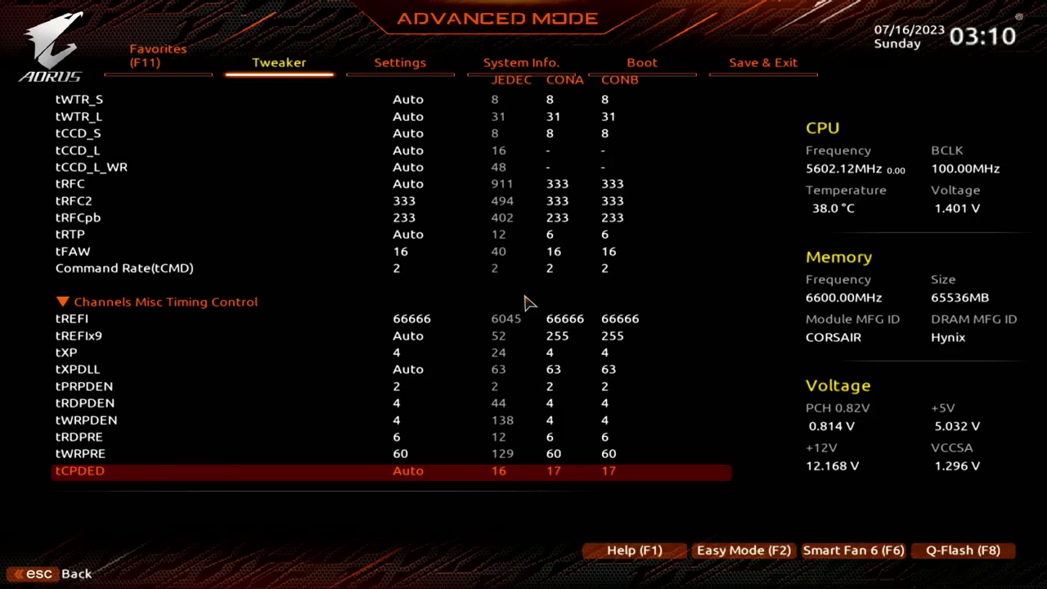
key("Up")
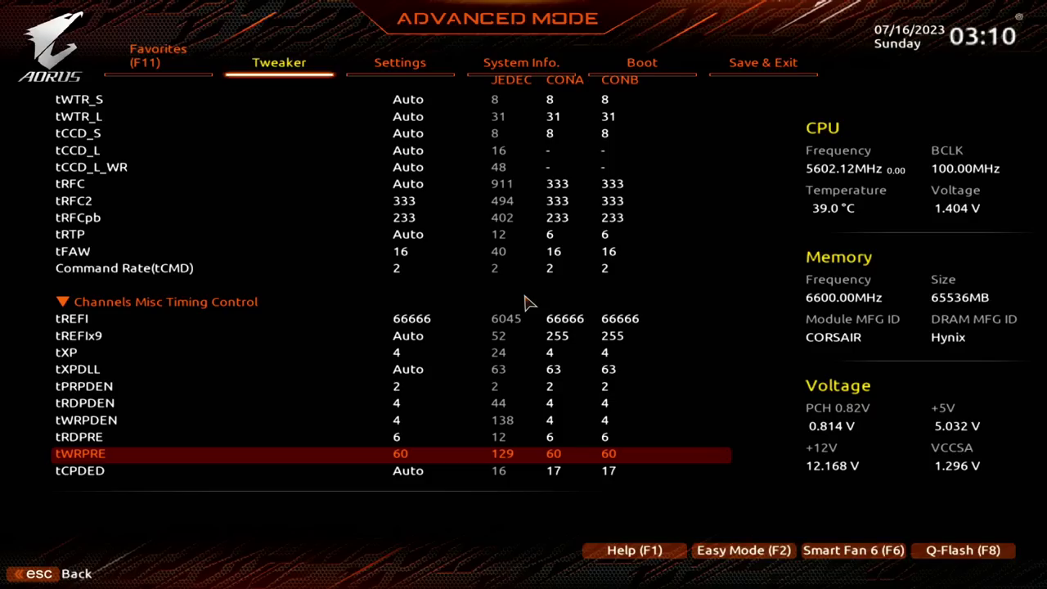
Scroll past tCKE to bring the tRDRD and tRDWR turnaround timings into view.
key("Down")
key("Down")
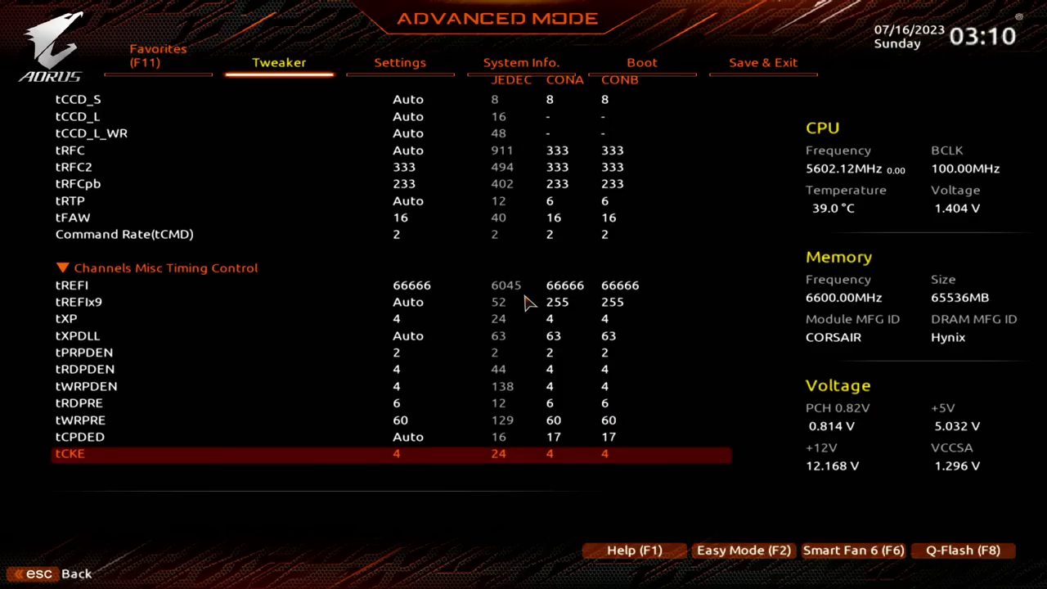
scroll(528, 303, "down", 1)
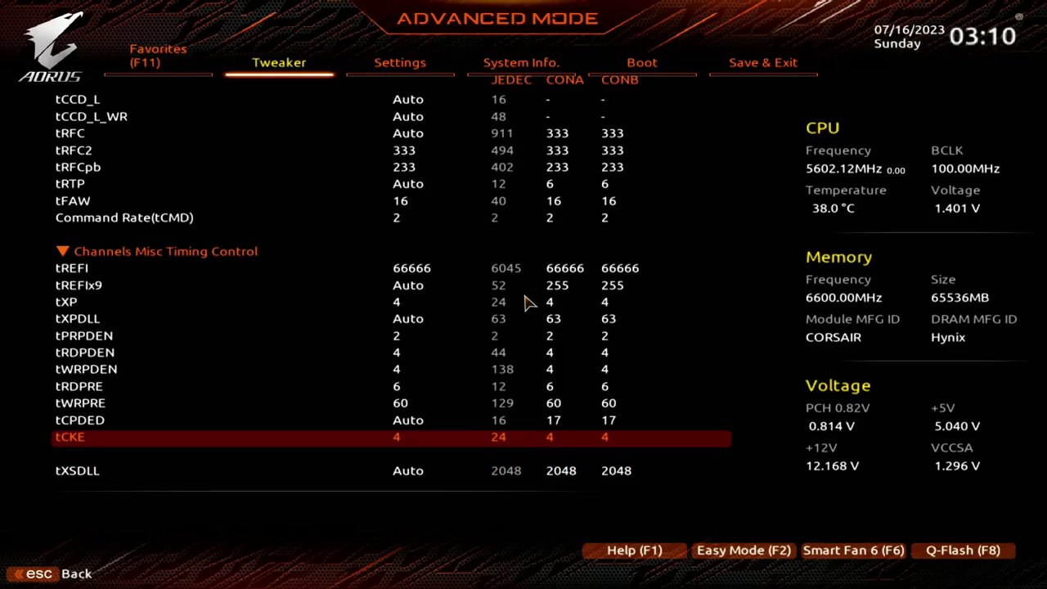
key("Down")
key("Down")
key("Down")
key("Down")
key("Down")
key("Down")
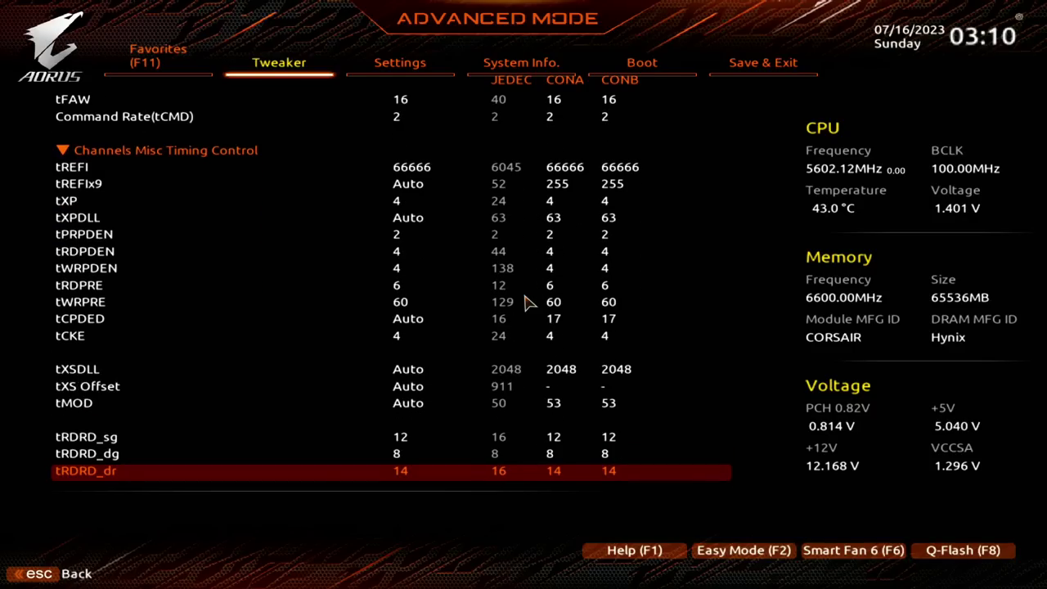
key("Up")
key("Up")
key("Down")
key("Down")
key("Down")
key("Down")
key("Down")
key("Down")
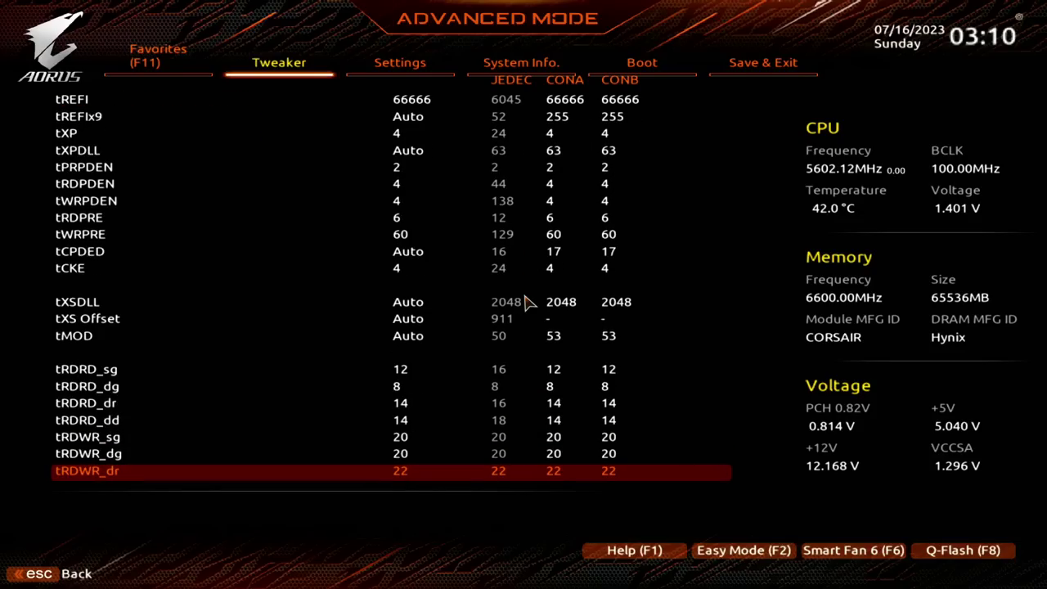
key("Up")
key("Up")
key("Up")
key("Up")
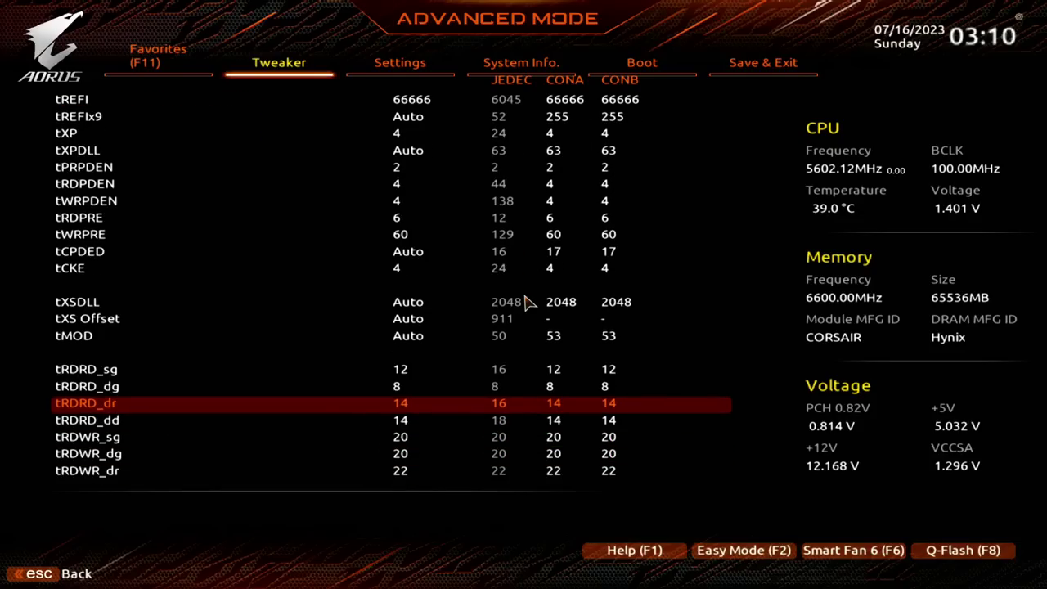
key("Up")
key("Up")
key("Down")
key("Down")
Lower tRDRD_dr and tRDRD_dd to 13, then restore both to 14.
key("minus")
key("Down")
key("minus")
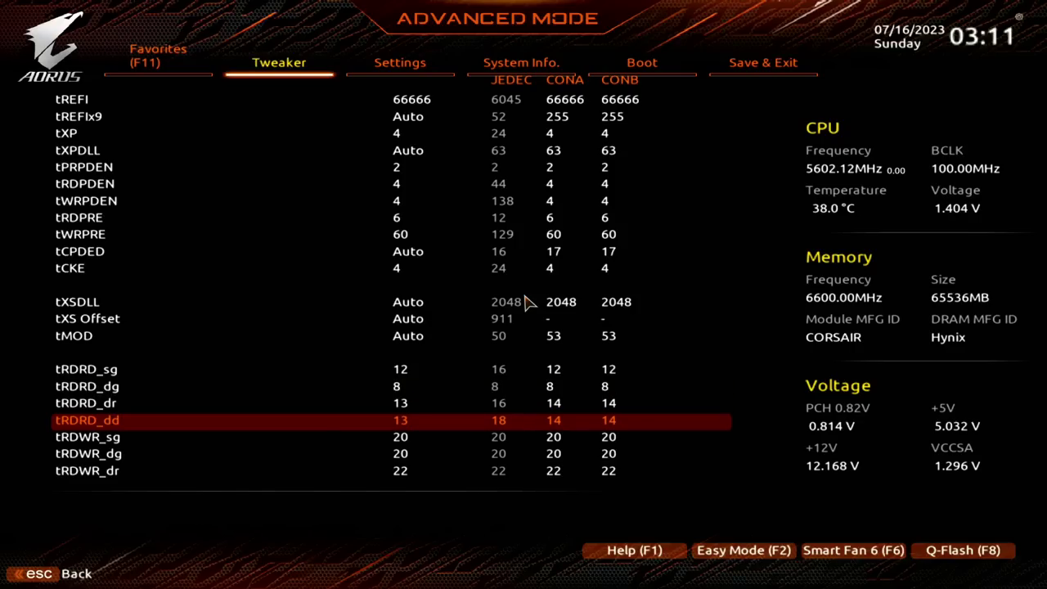
key("plus")
key("Up")
key("plus")
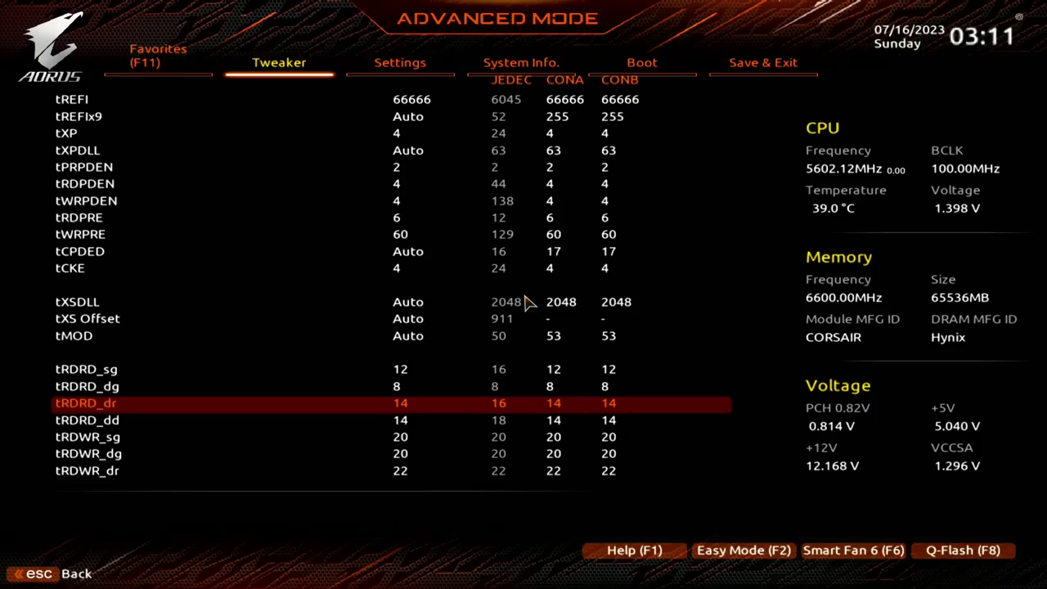
key("Up")
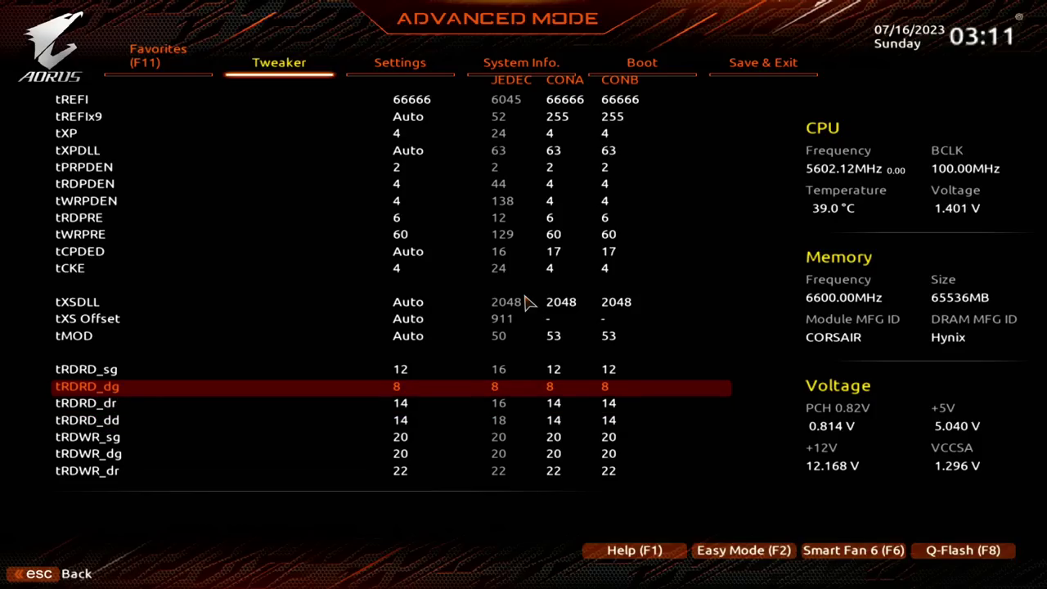
key("Down")
key("Up")
key("Up")
key("Down")
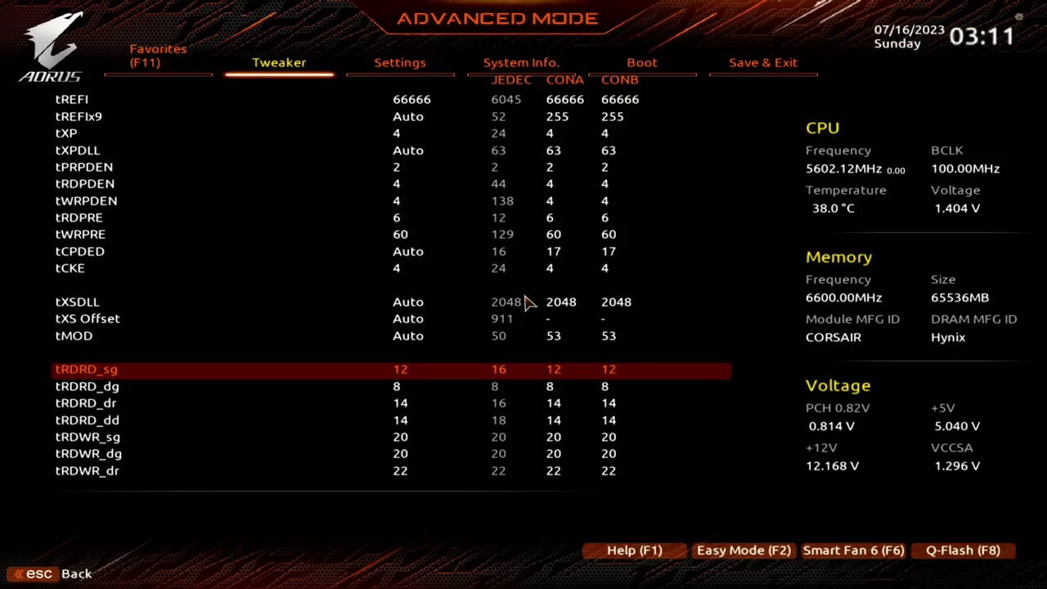
key("Down")
key("Down")
key("Down")
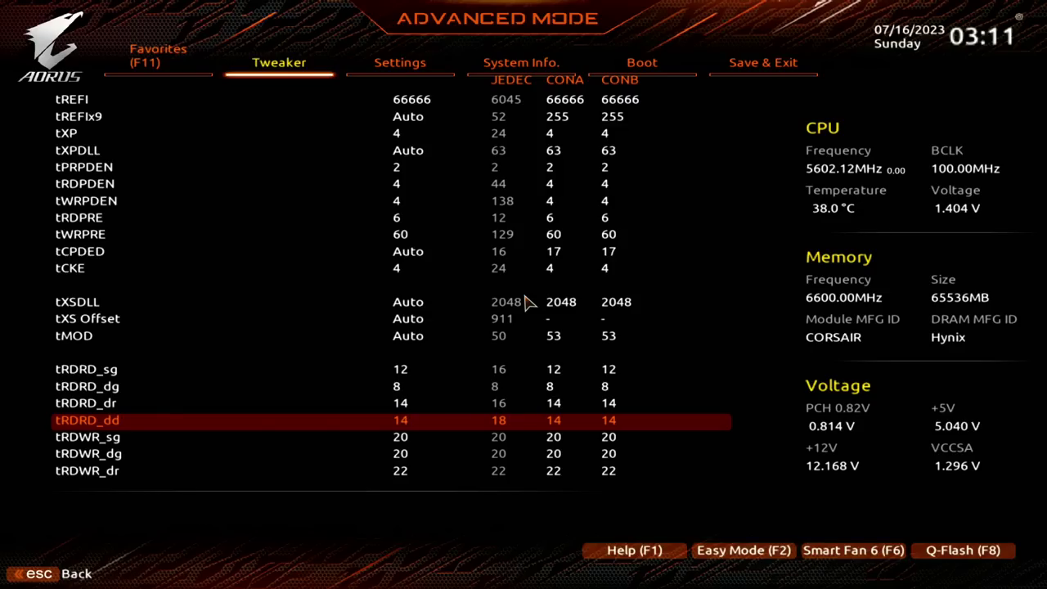
key("Up")
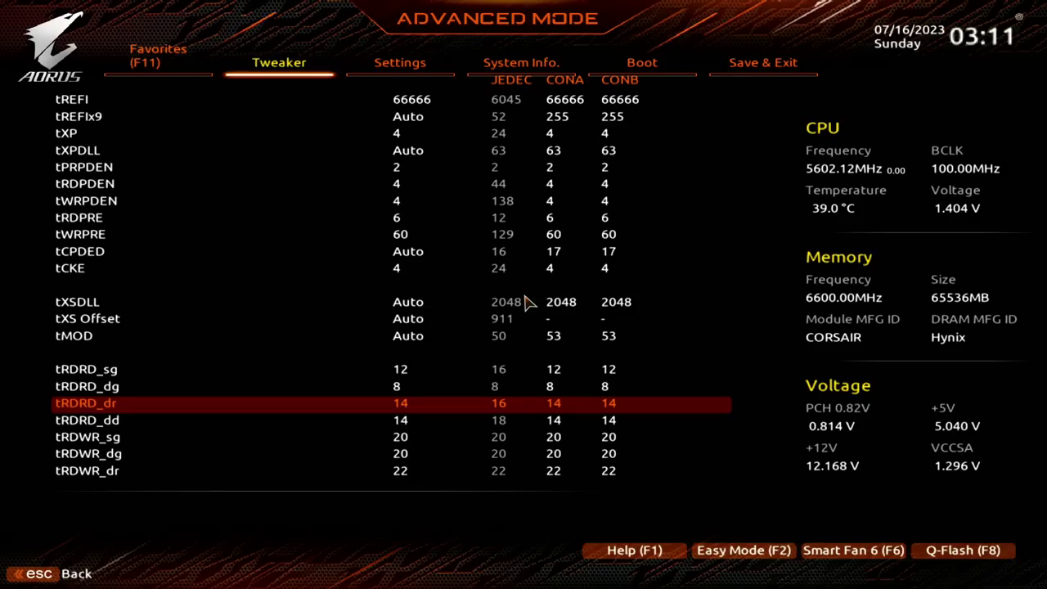
key("Down")
key("Up")
key("Up")
key("Up")
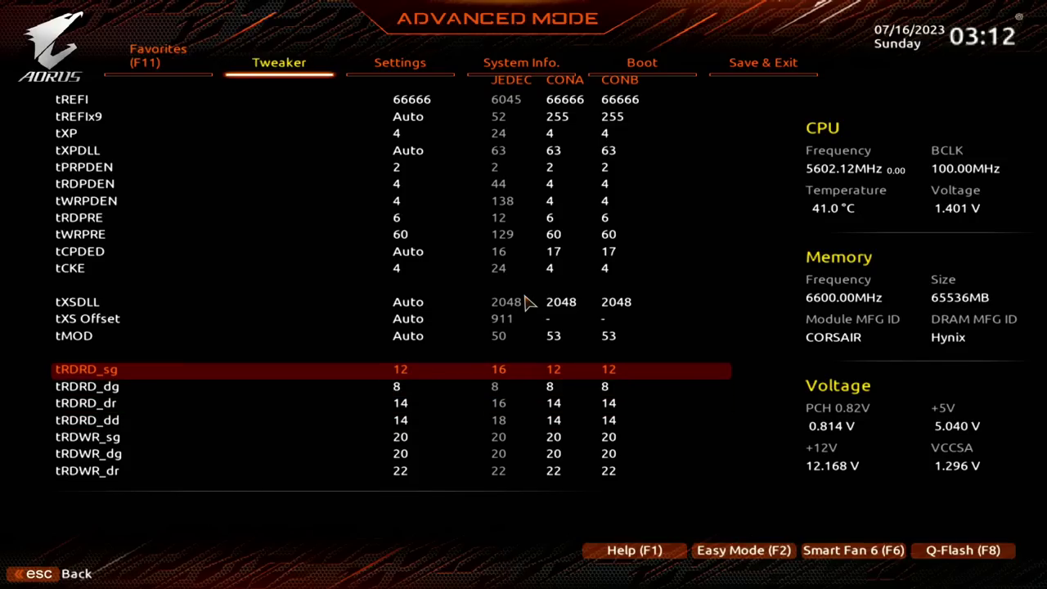
key("Down")
key("Down")
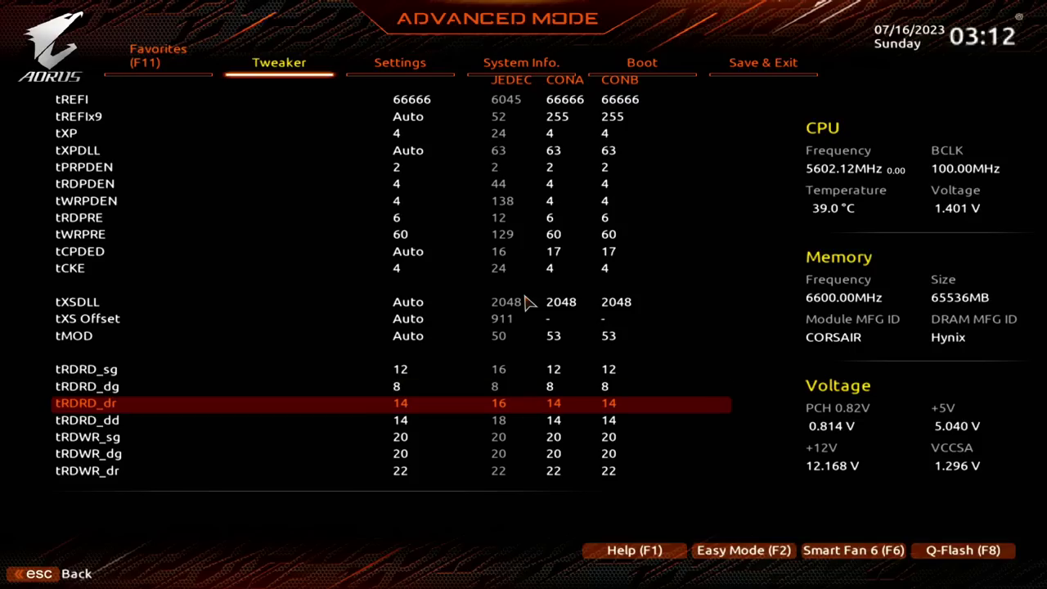
type("12")
key("plus")
key("Up")
key("Up")
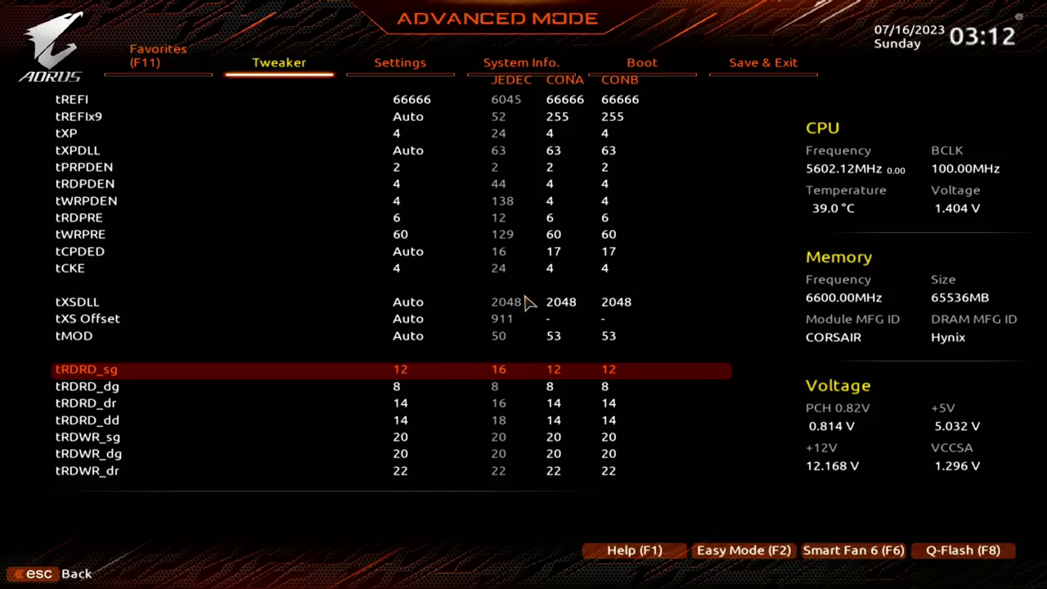
key("Down")
key("Down")
key("Down")
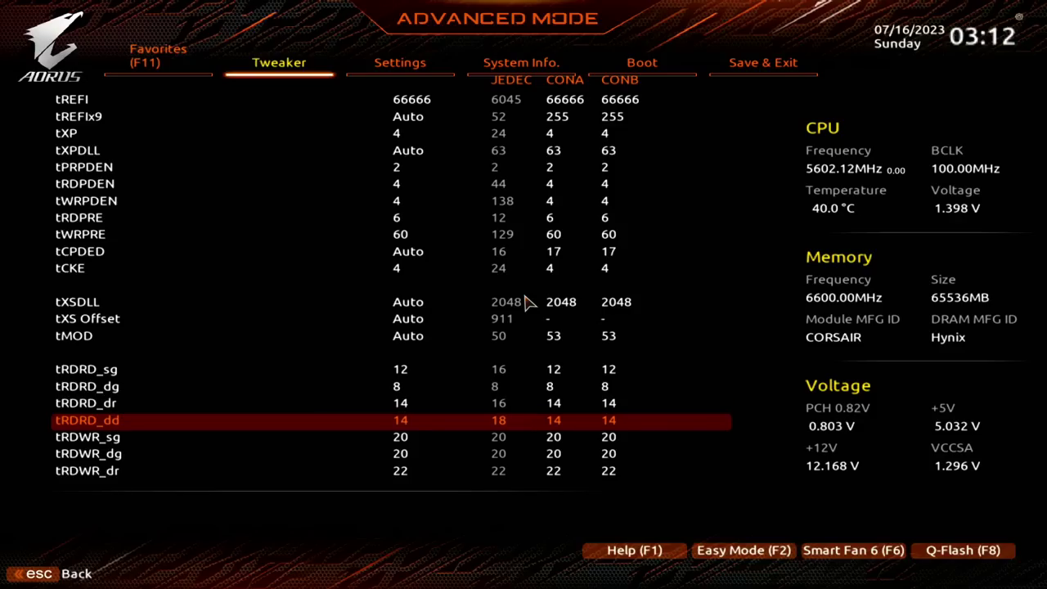
key("Up")
key("Up")
key("Up")
key("Down")
key("Up")
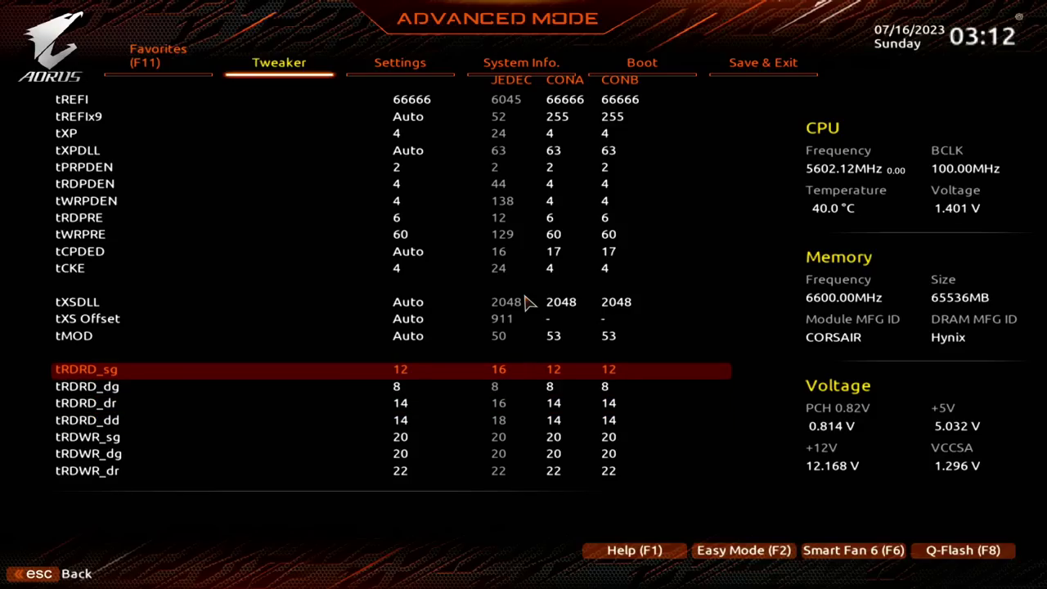
key("Down")
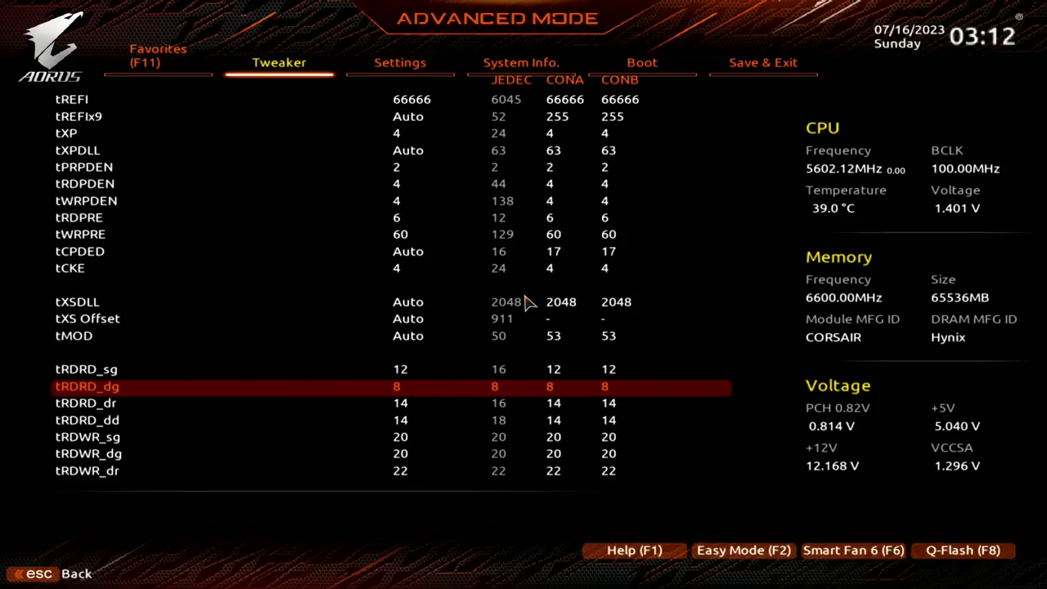
Go over the tRDRD_sg, tRDRD_dg and tRDRD_dr turnaround timings.
key("Up")
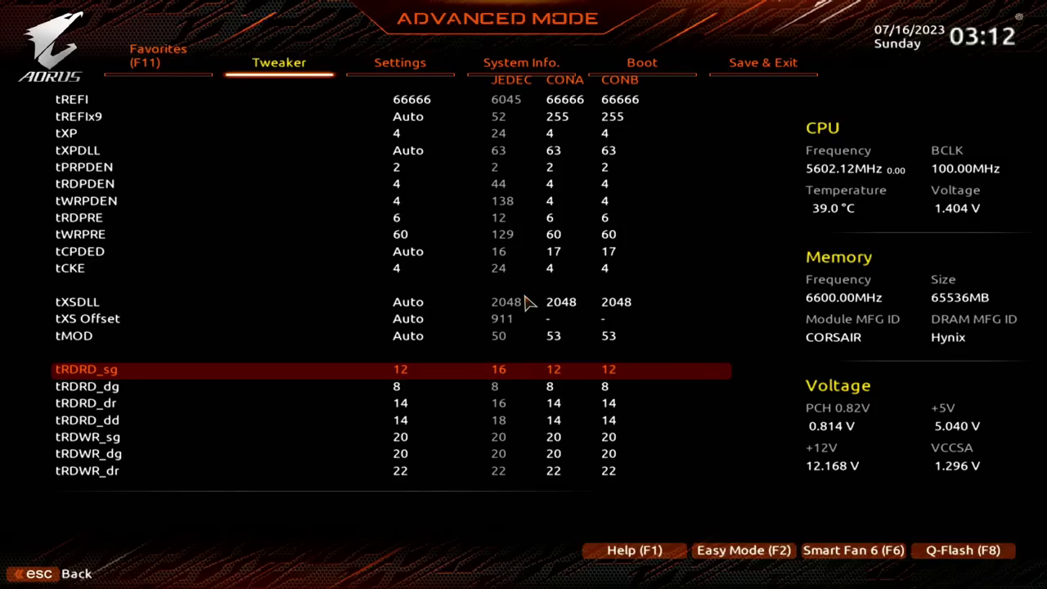
key("Down")
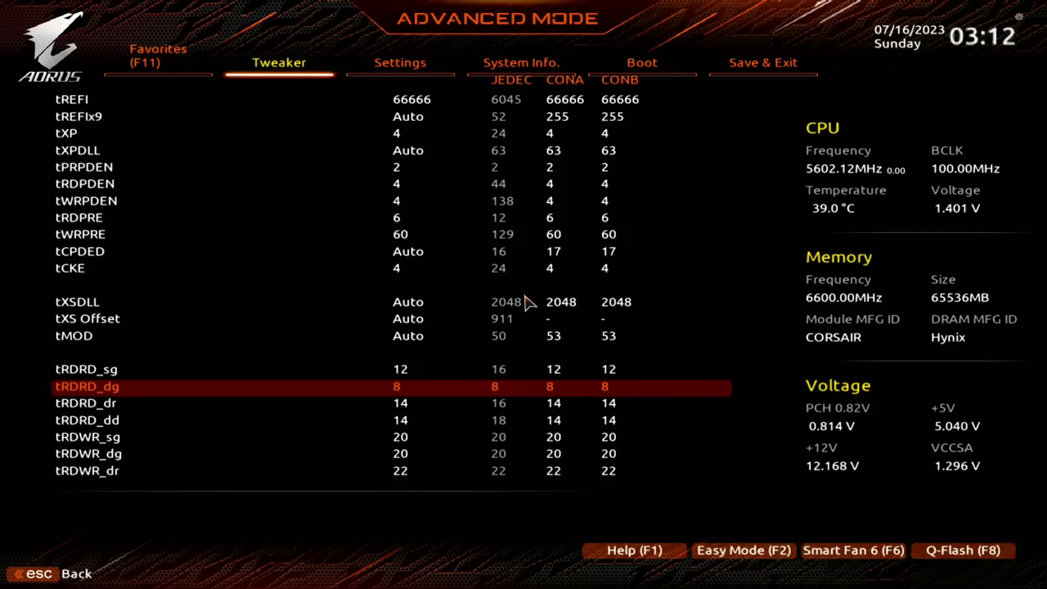
key("Up")
key("Up")
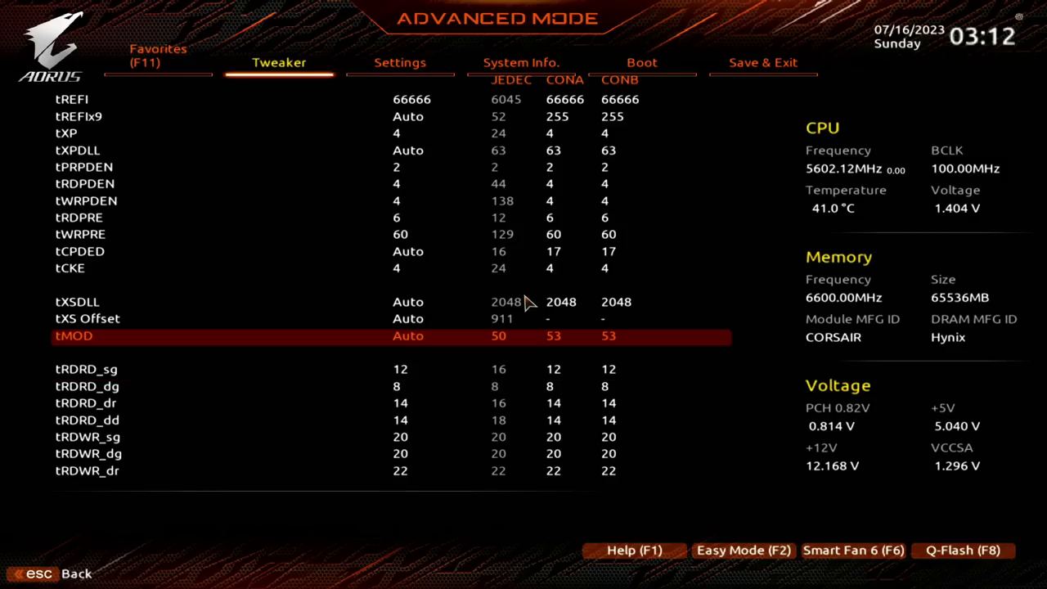
key("Down")
key("Down")
key("Down")
key("Down")
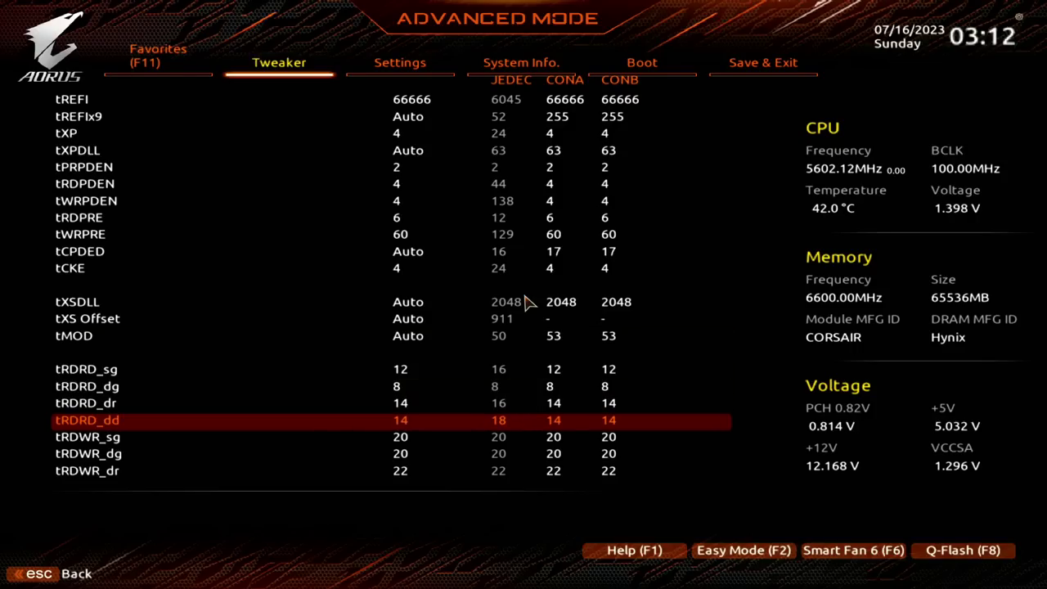
key("Up")
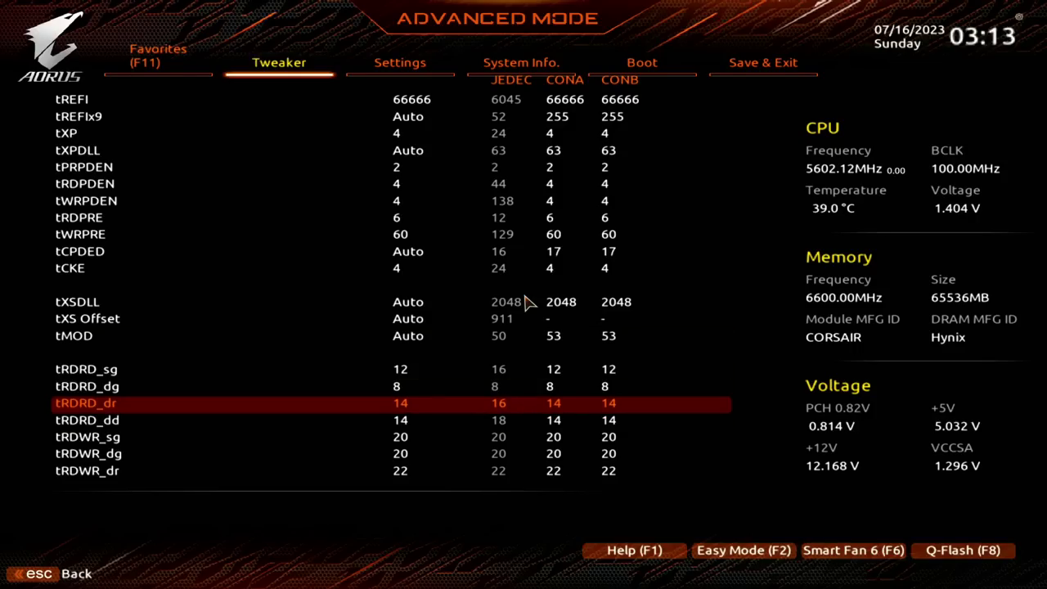
key("Down")
key("Up")
key("Up")
key("Down")
key("Up")
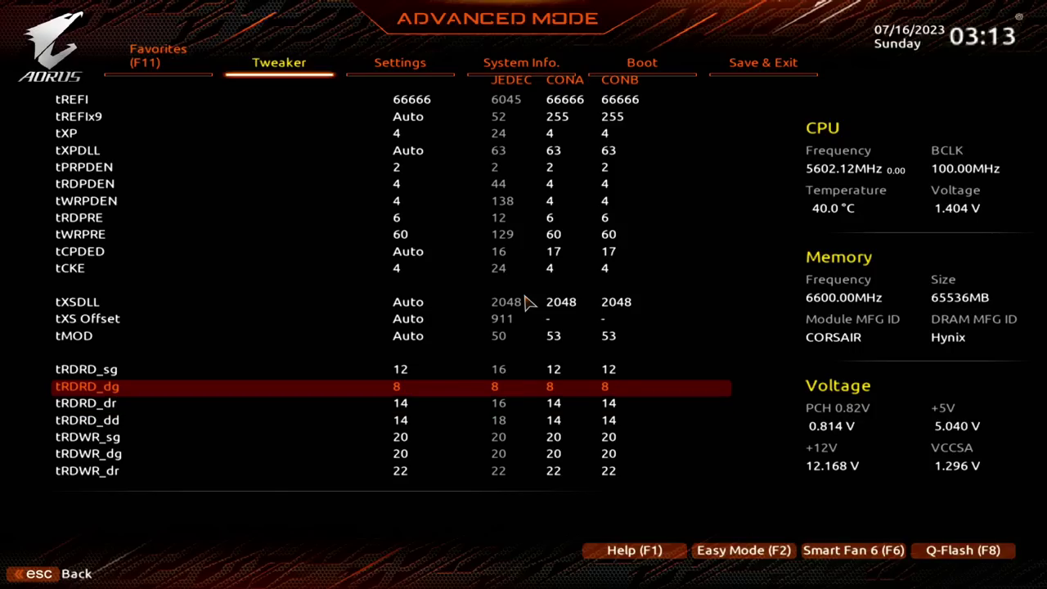
Go over the tRDWR_sg and tRDWR_dg timings, then leave for the main Tweaker page.
key("Down")
key("Down")
key("Down")
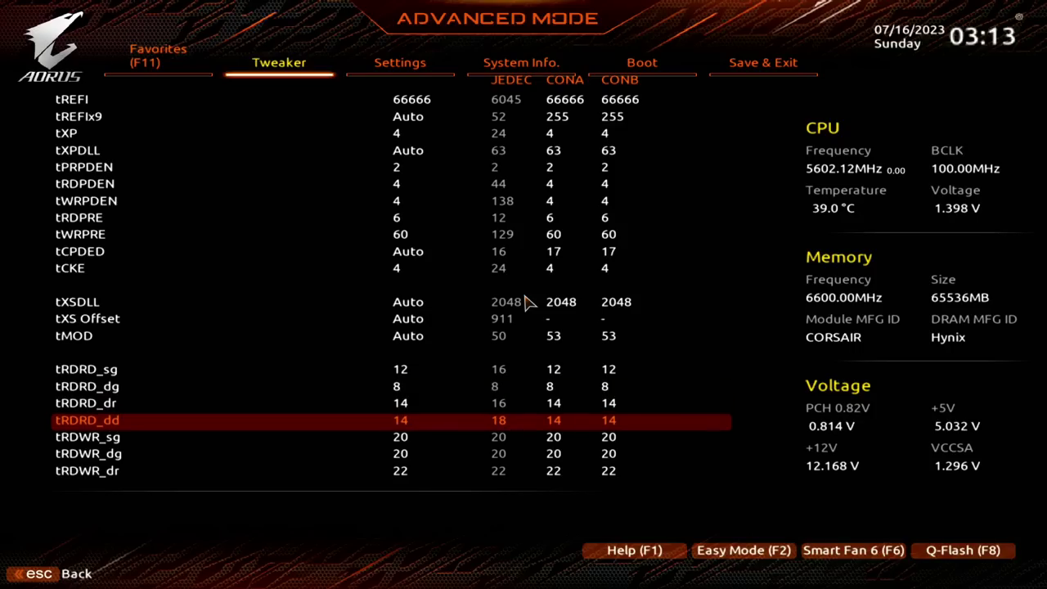
key("Up")
key("Up")
key("Up")
key("Down")
key("Down")
key("Down")
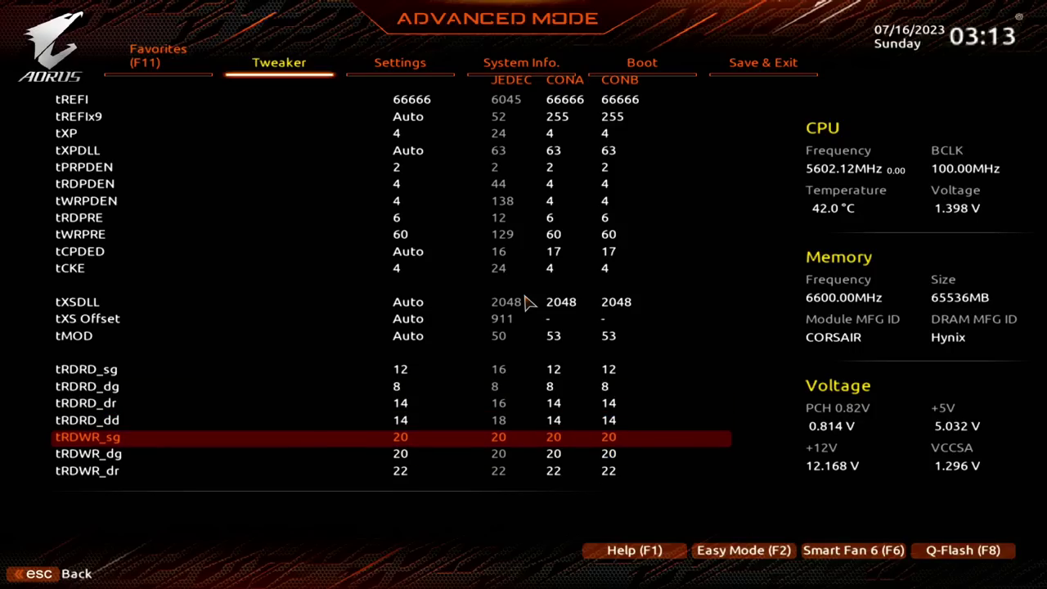
key("Up")
key("Up")
key("Down")
key("Down")
key("Down")
key("Down")
key("Down")
key("Down")
key("Down")
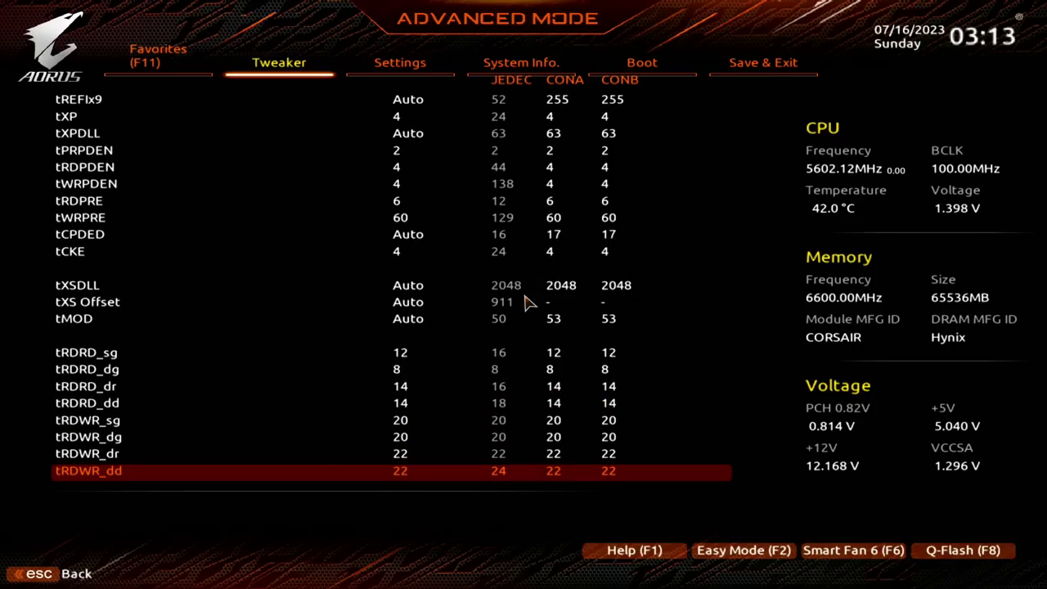
key("Up")
key("Up")
key("Up")
key("Up")
key("Down")
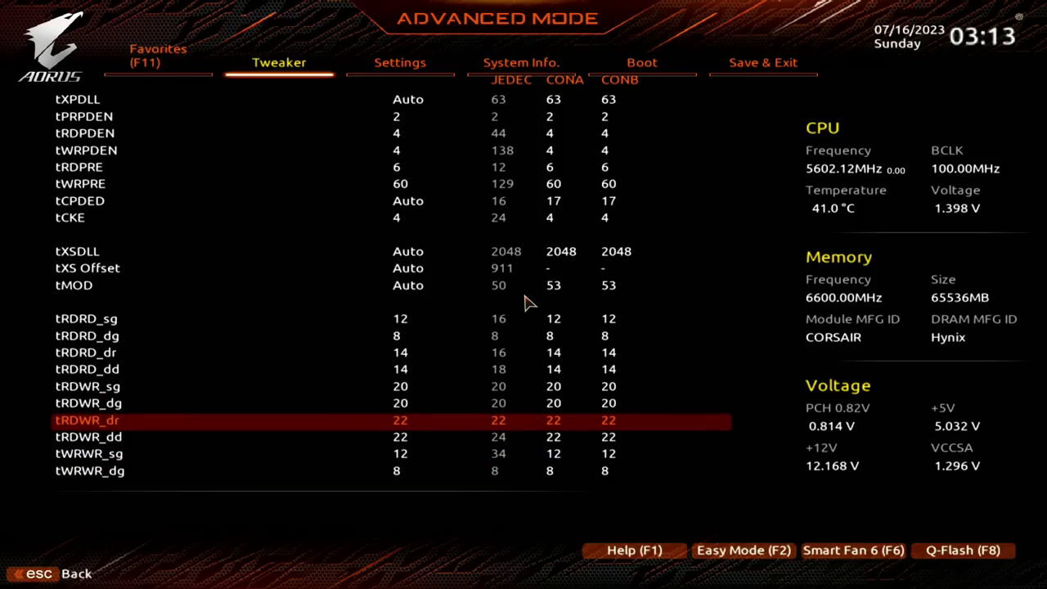
key("Left")
key("Left")
Open Advanced Memory Settings and then its Memory Channels Timing list.
key("Right")
key("Right")
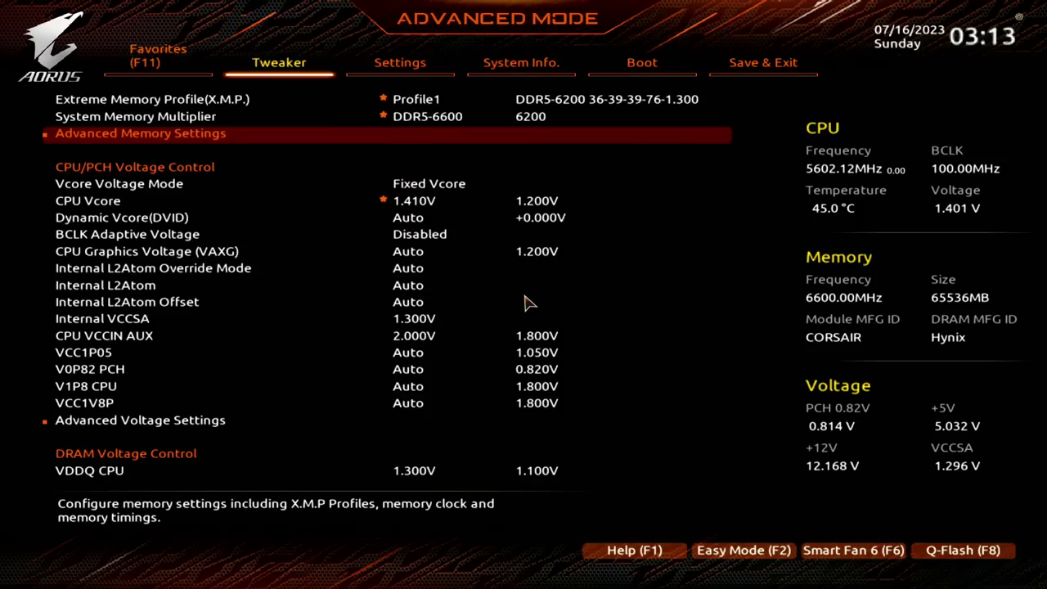
key("Down")
key("Up")
key("Return")
key("Up")
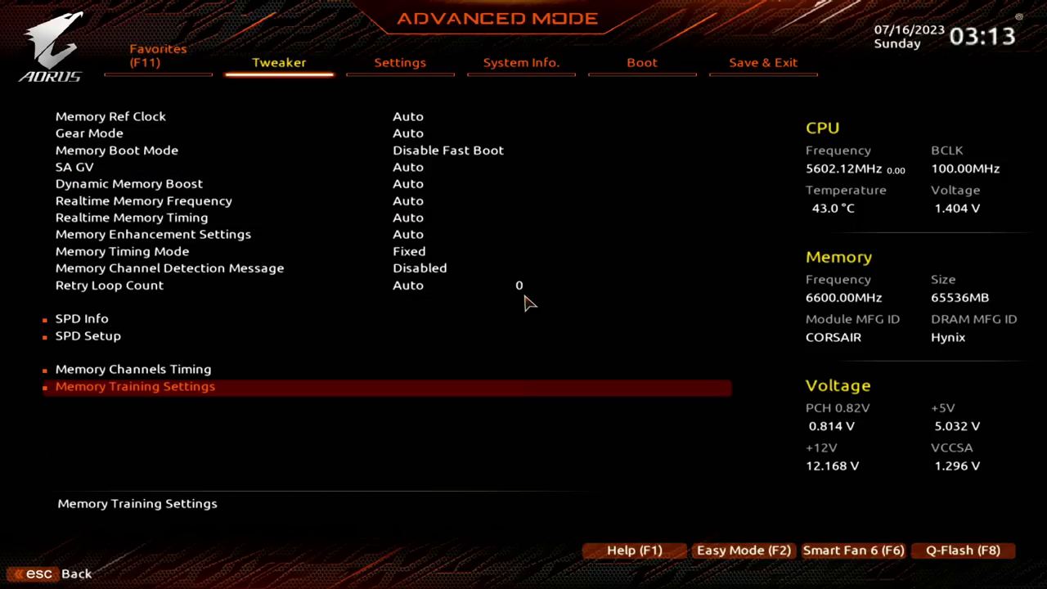
key("Up")
key("Return")
Move up through the RttParkDqs termination and Round Trip Latency rows to tRDWR_dr.
key("Up")
key("Up")
key("Up")
key("Up")
key("Up")
key("Up")
key("Up")
key("Up")
key("Up")
key("Up")
key("Up")
key("Up")
key("Up")
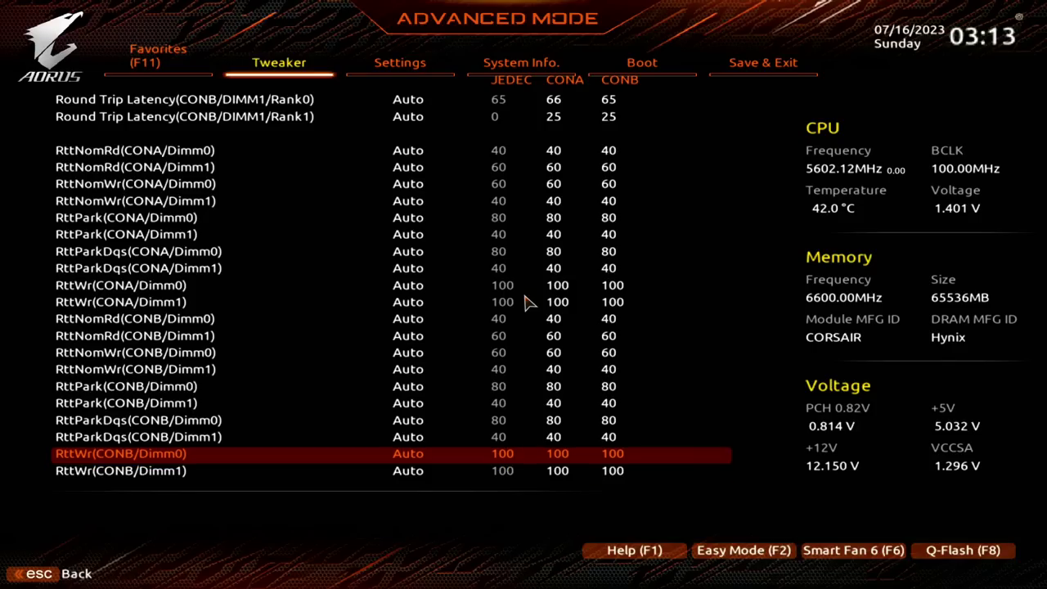
key("Up")
key("Up")
key("Up")
key("Up")
key("Up")
key("Up")
key("Up")
key("Up")
key("Up")
key("Up")
key("Up")
key("Up")
key("Up")
key("Up")
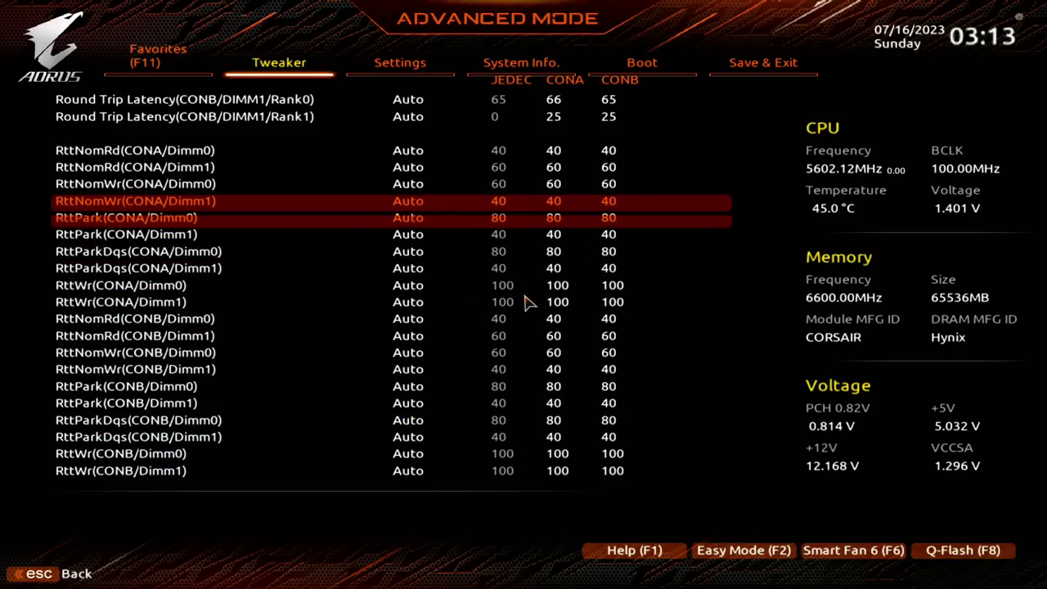
key("Up")
key("Up")
key("Up")
key("Up")
key("Up")
key("Up")
key("Up")
key("Up")
key("Up")
key("Up")
key("Up")
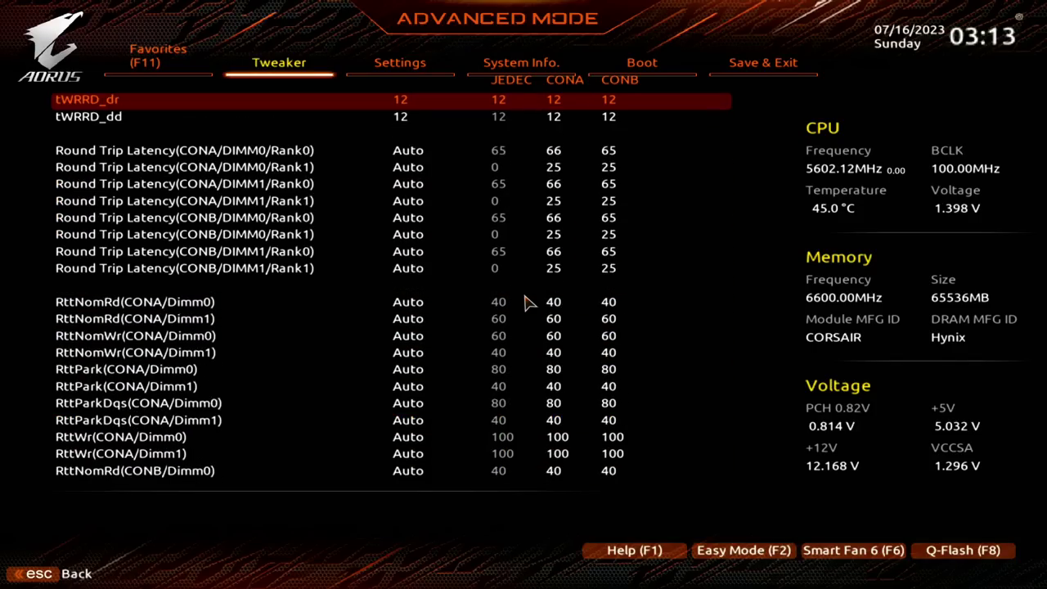
key("Up")
key("Up")
key("Up")
key("Up")
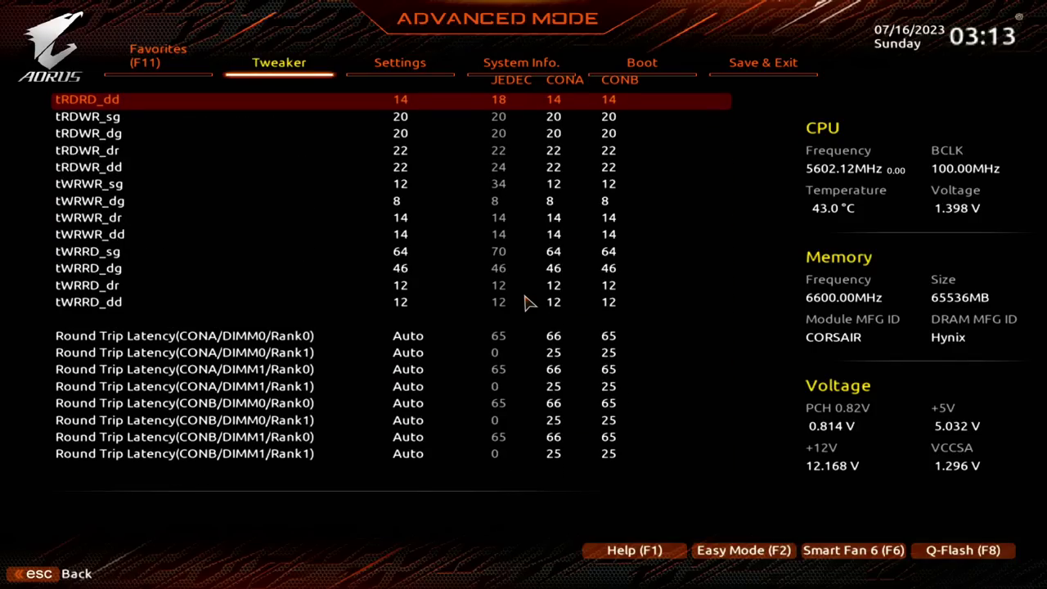
key("Up")
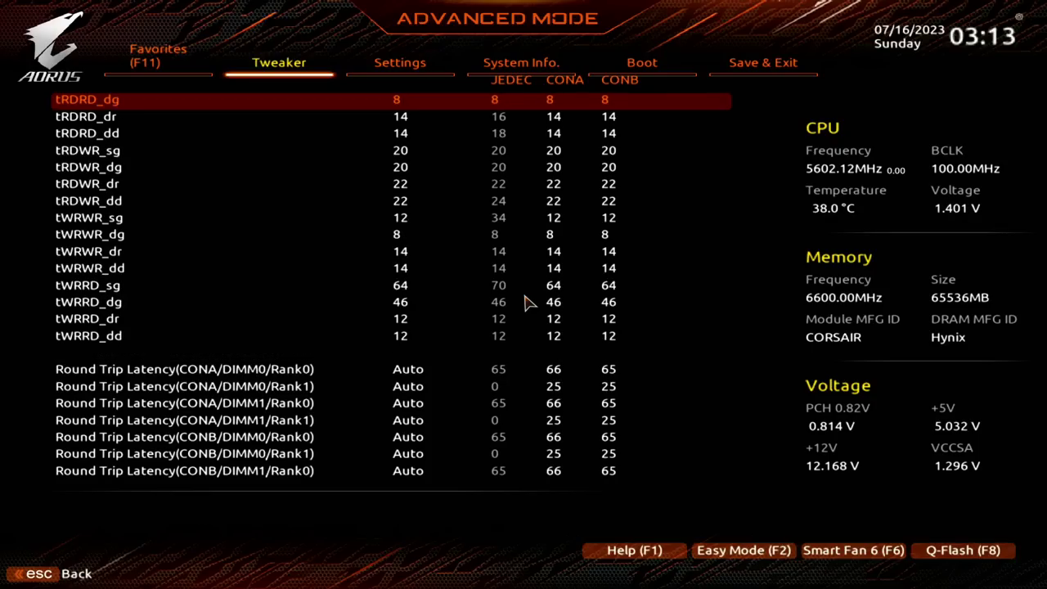
key("Down")
key("Down")
key("Down")
key("Down")
key("Down")
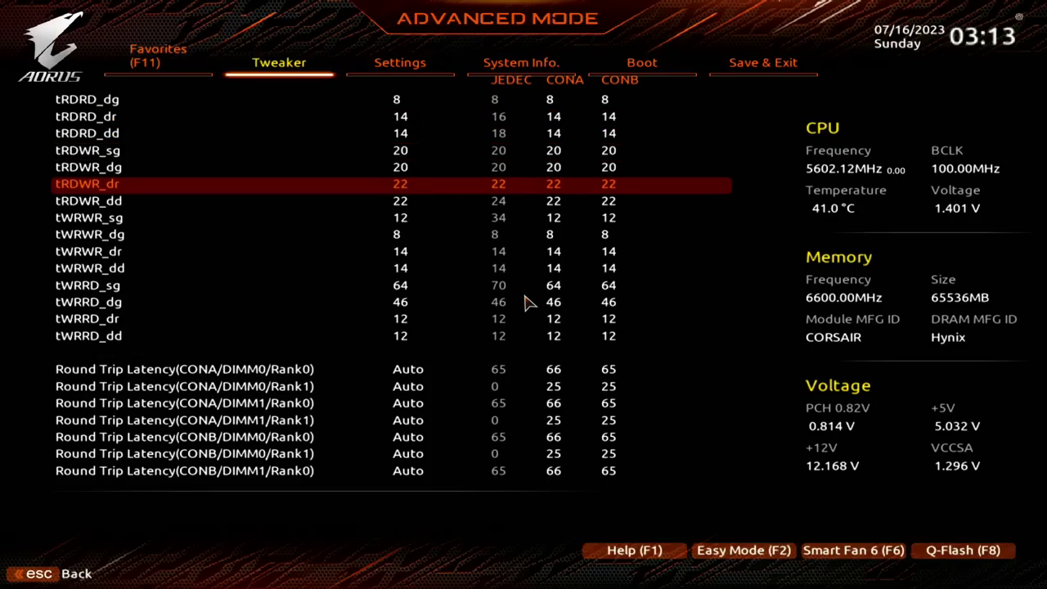
key("Down")
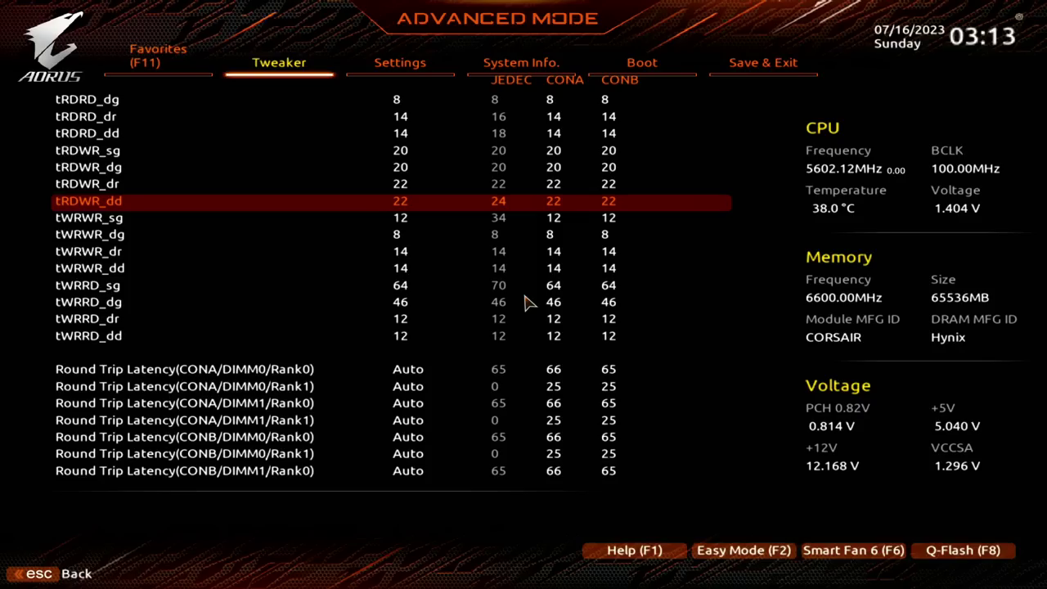
key("Down")
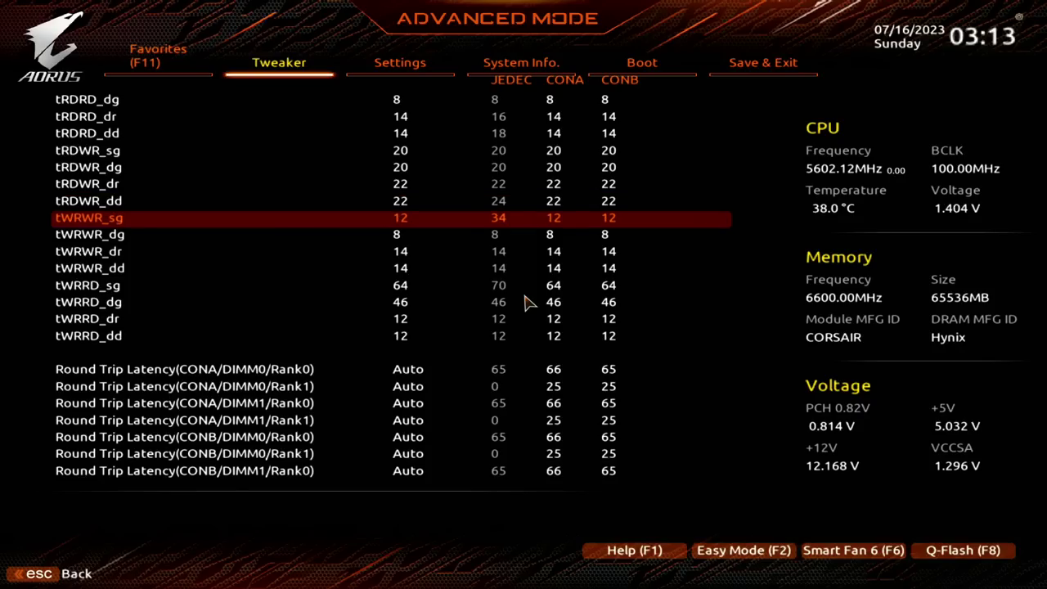
key("Down")
key("Down")
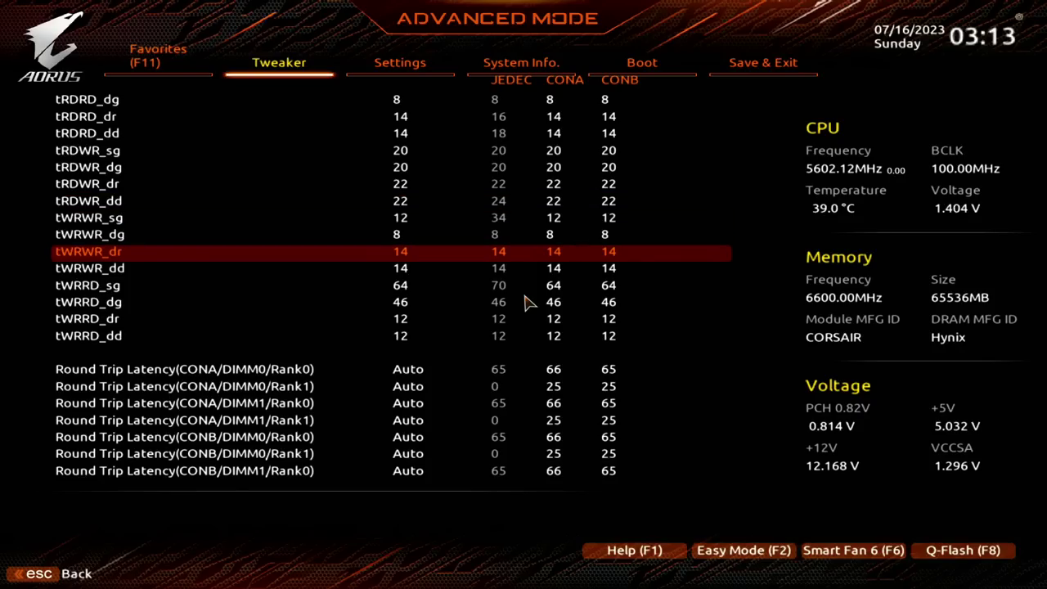
key("Down")
key("Down")
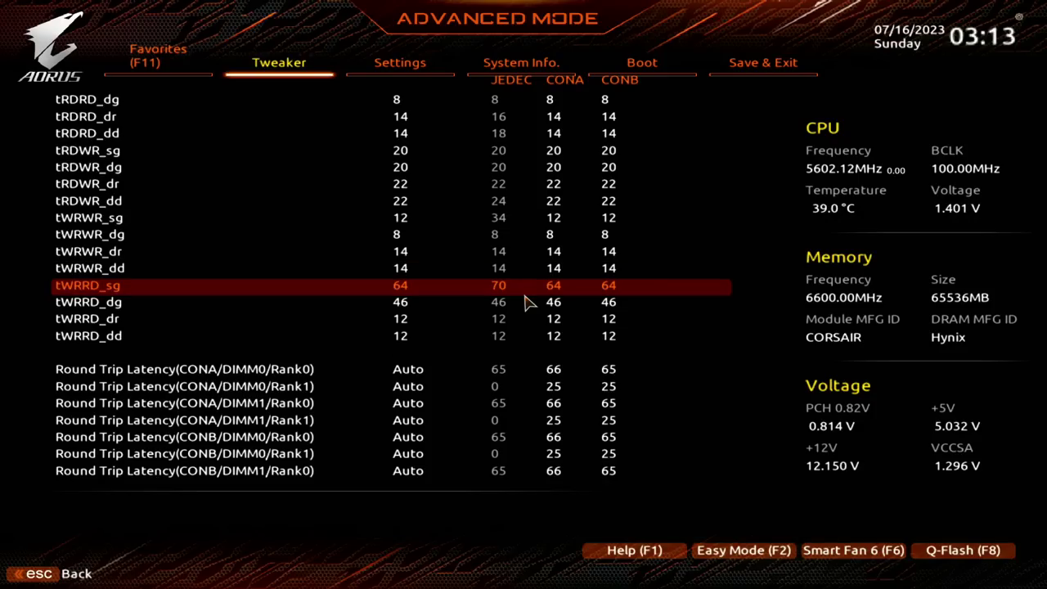
key("Down")
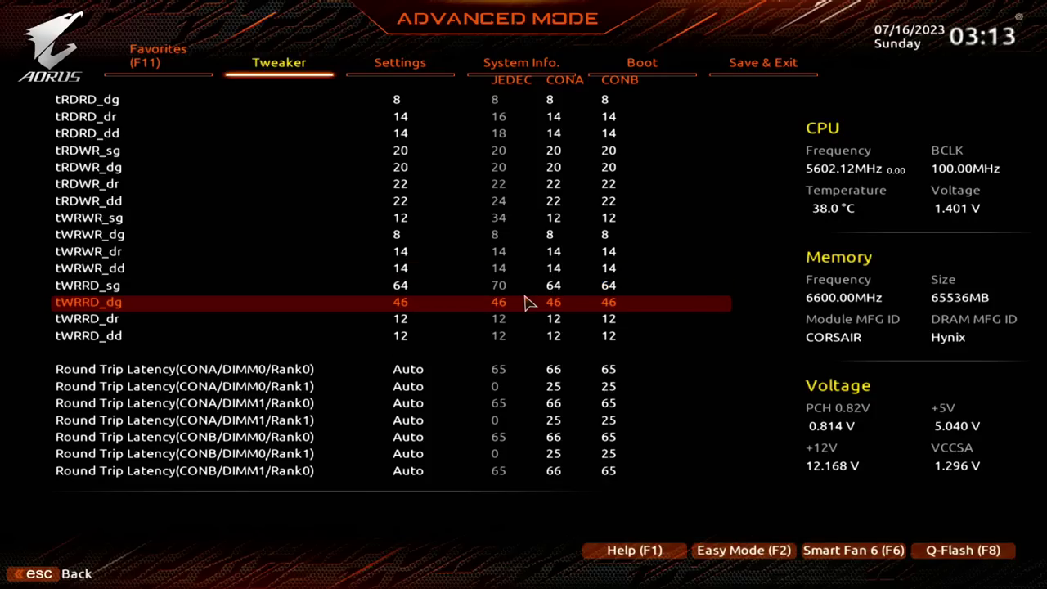
key("Down")
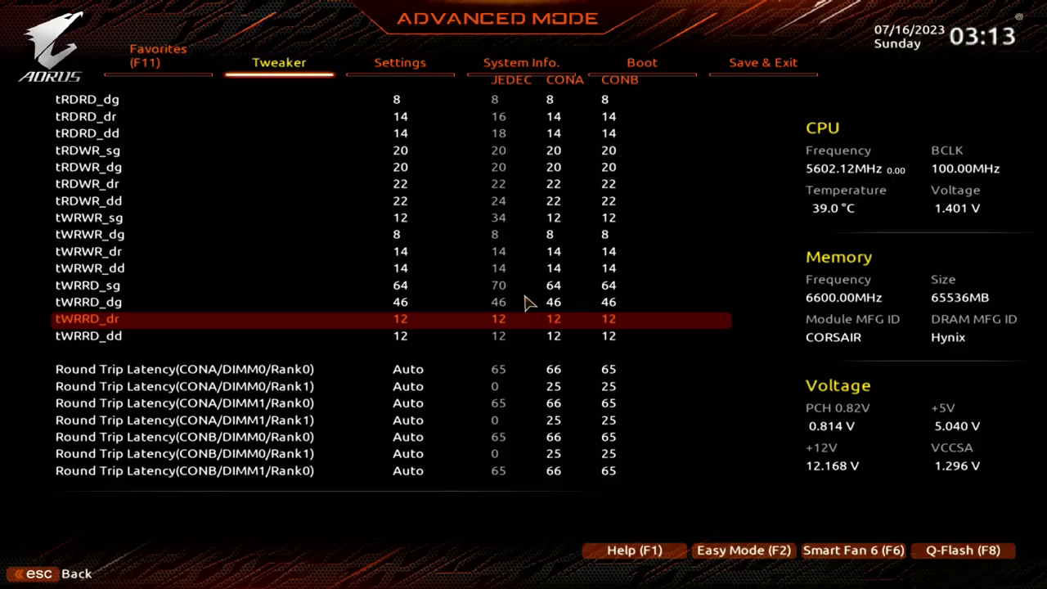
key("Up")
key("Up")
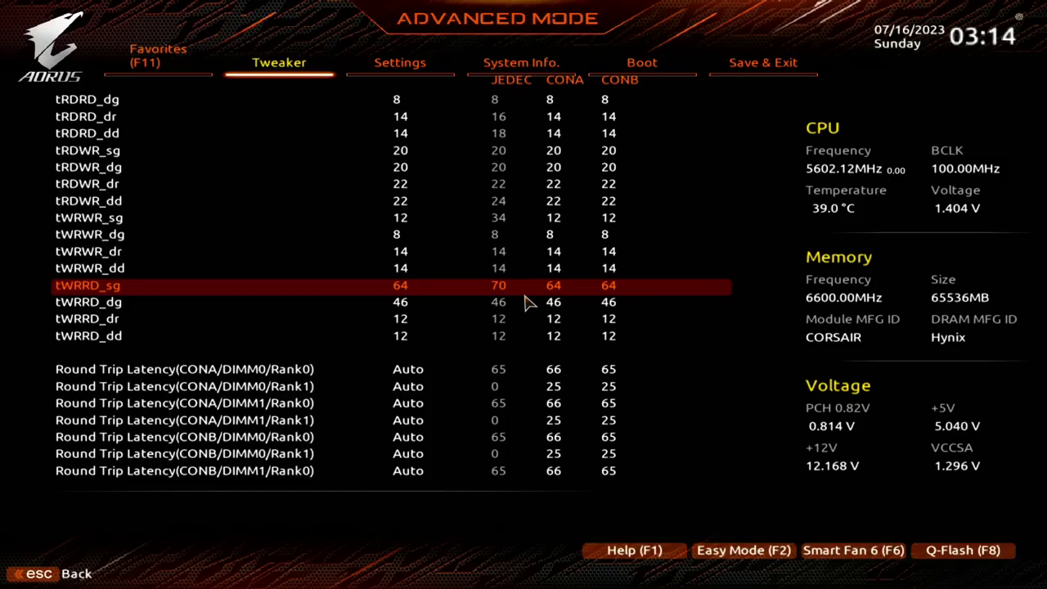
left_click(527, 302)
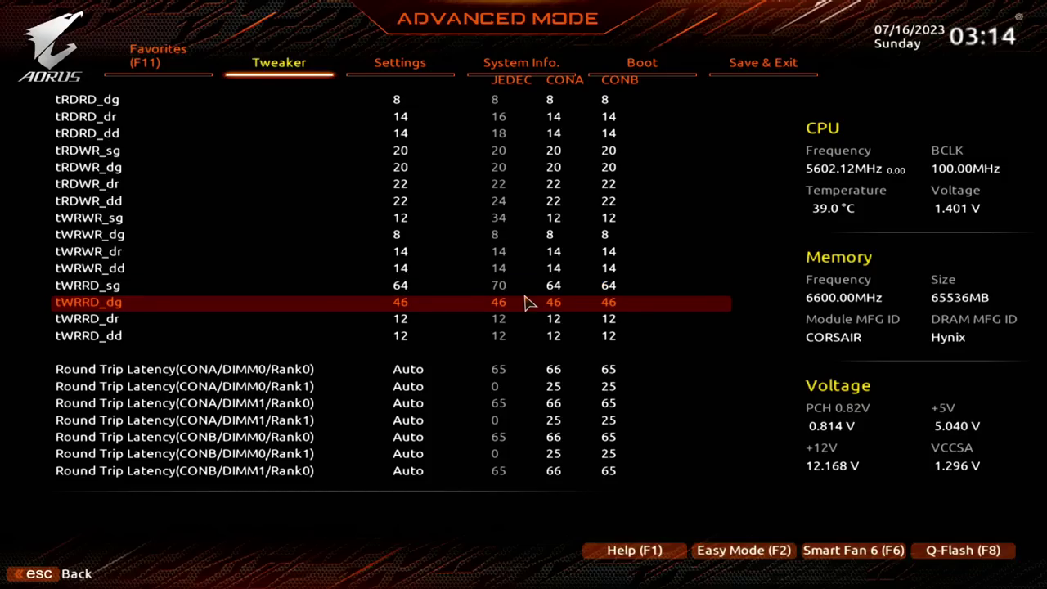
key("Up")
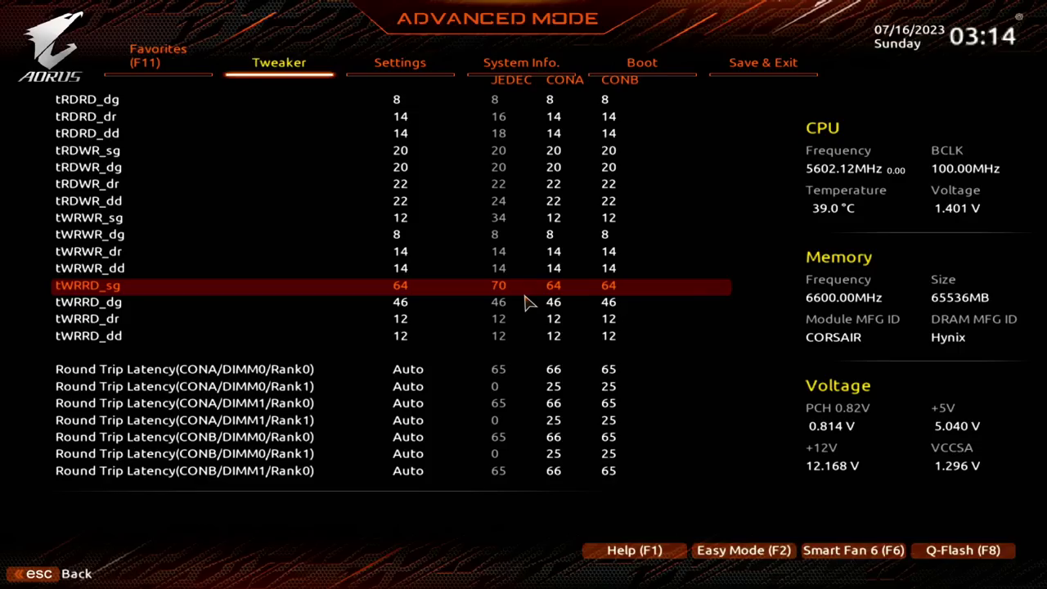
key("Down")
key("Down")
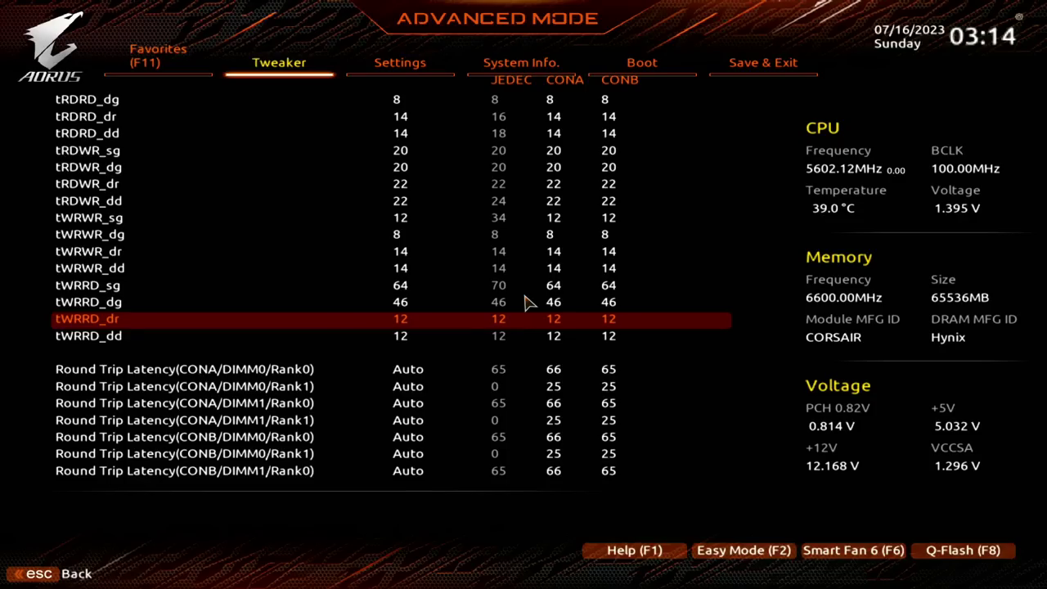
key("Up")
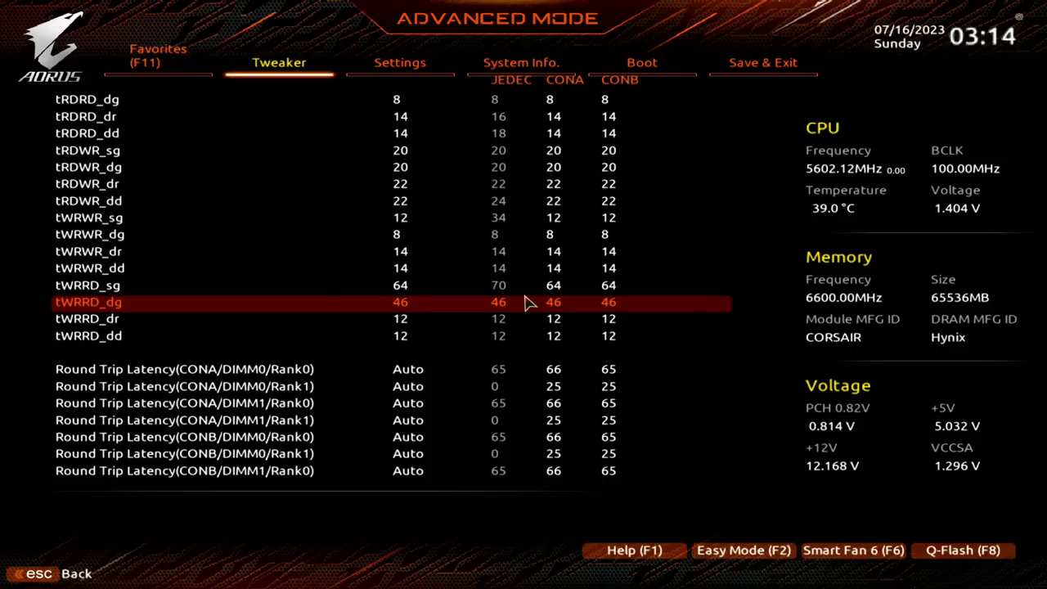
key("Down")
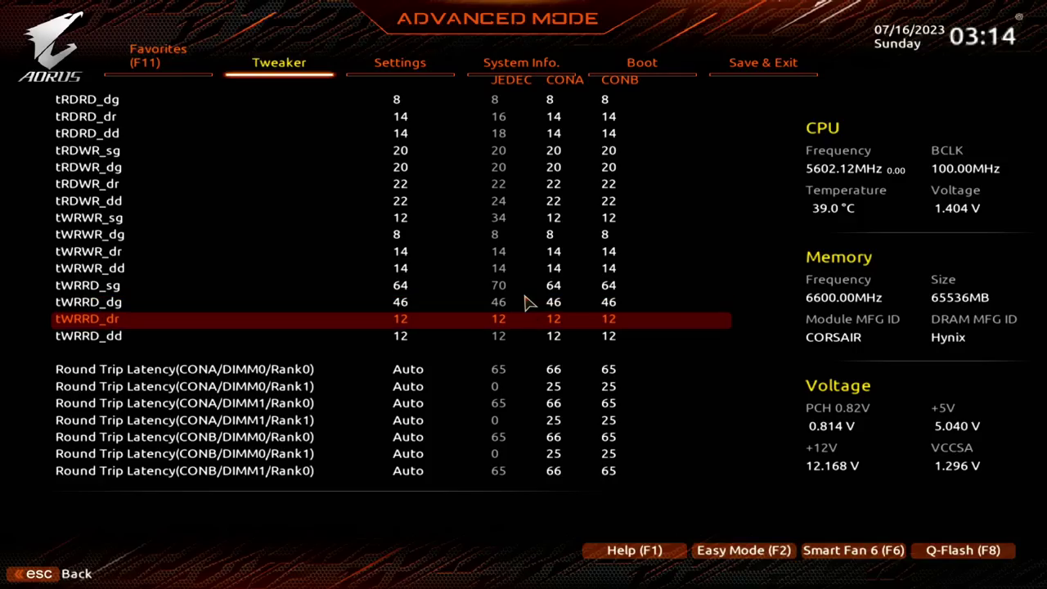
key("Up")
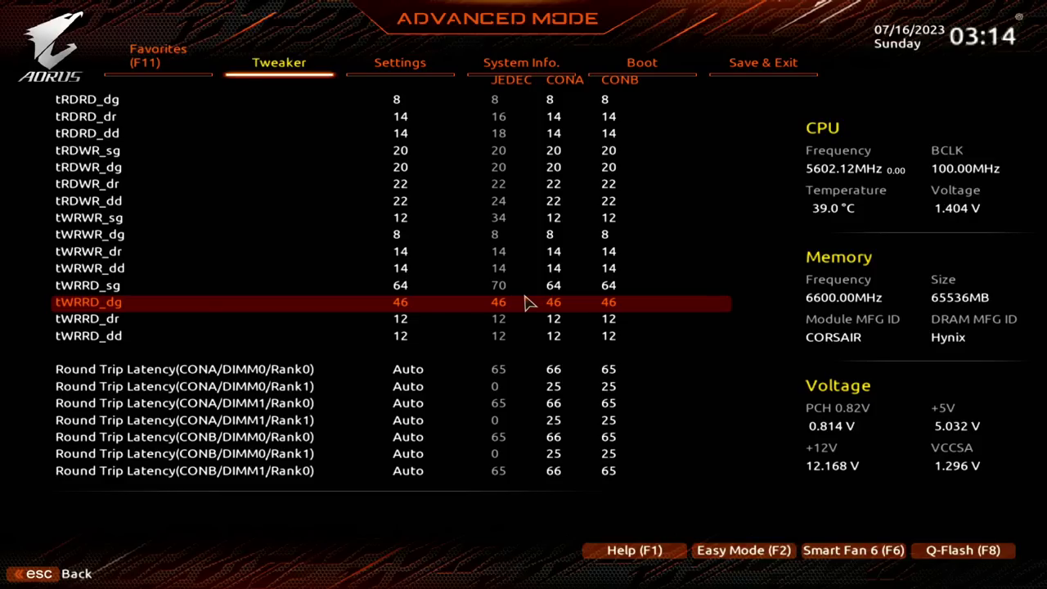
key("Up")
key("Down")
key("Up")
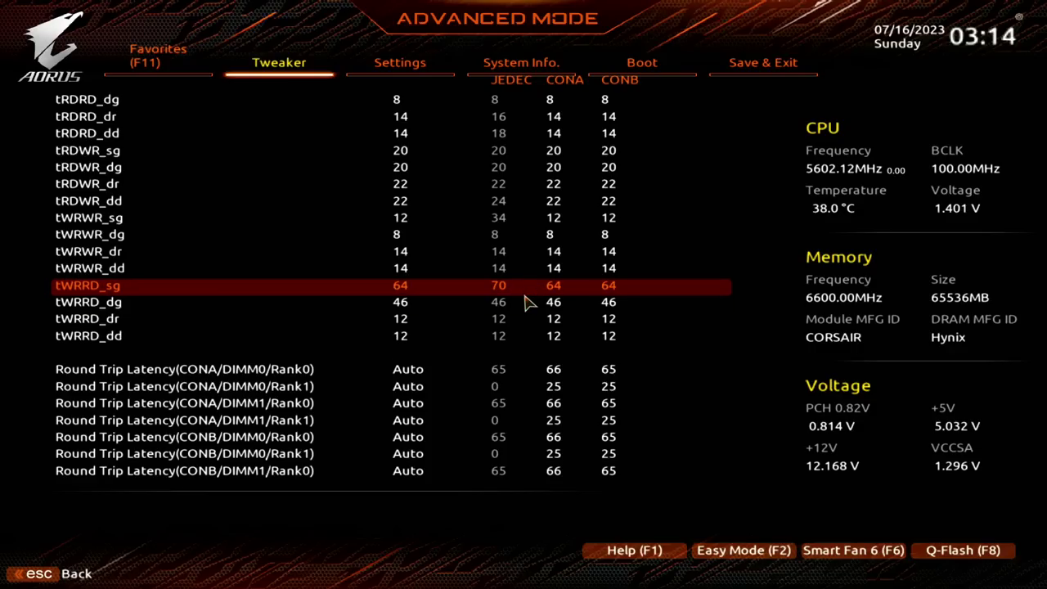
key("Down")
key("Down")
key("Down")
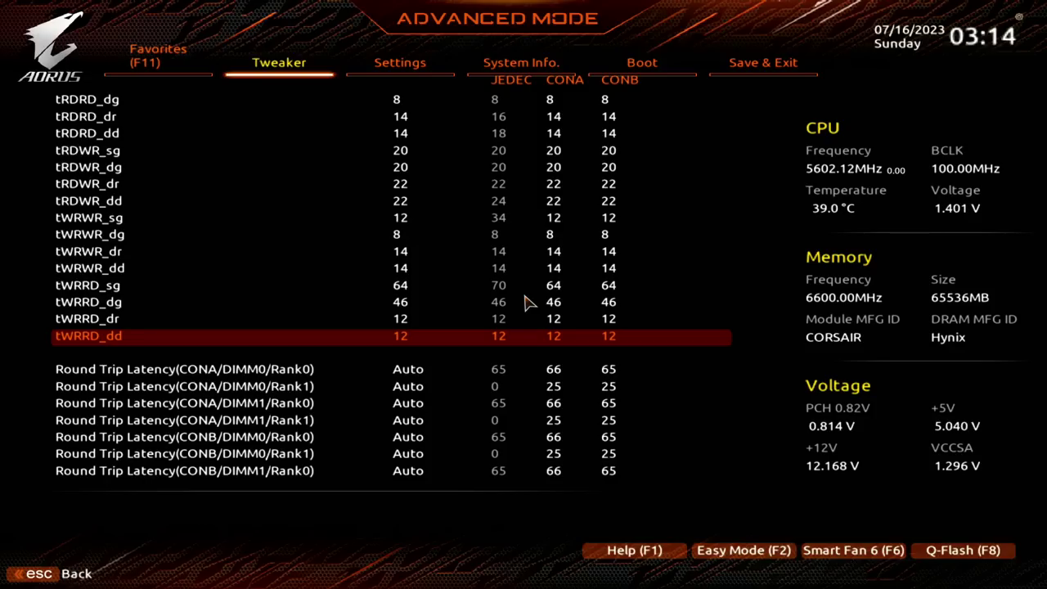
key("Up")
key("Up")
key("Up")
key("Up")
key("Up")
key("Up")
key("Up")
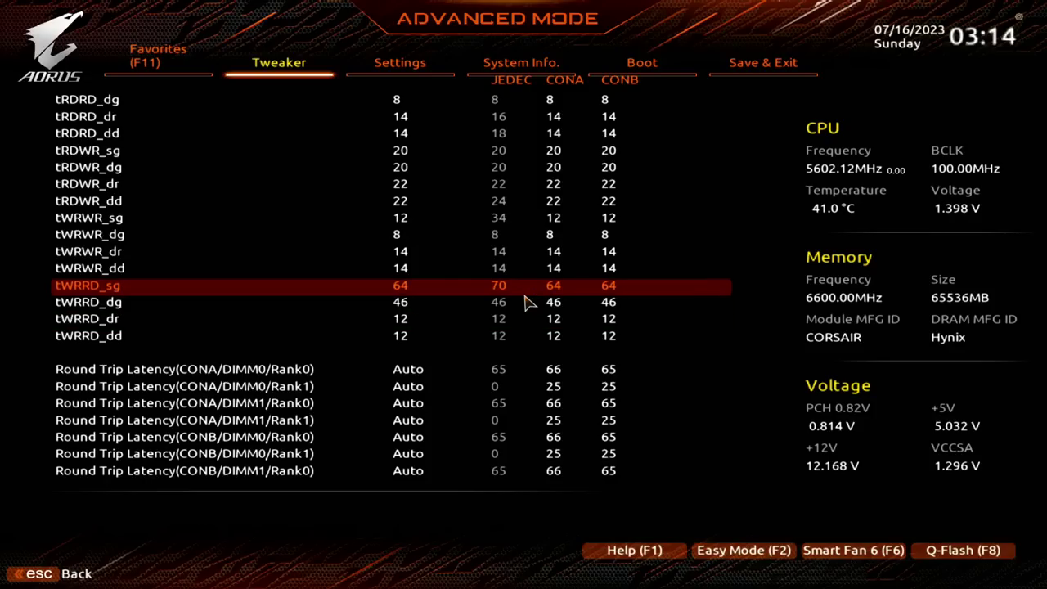
key("Up")
key("Up")
key("Up")
key("Up")
key("Up")
key("Up")
key("Up")
key("Up")
key("Up")
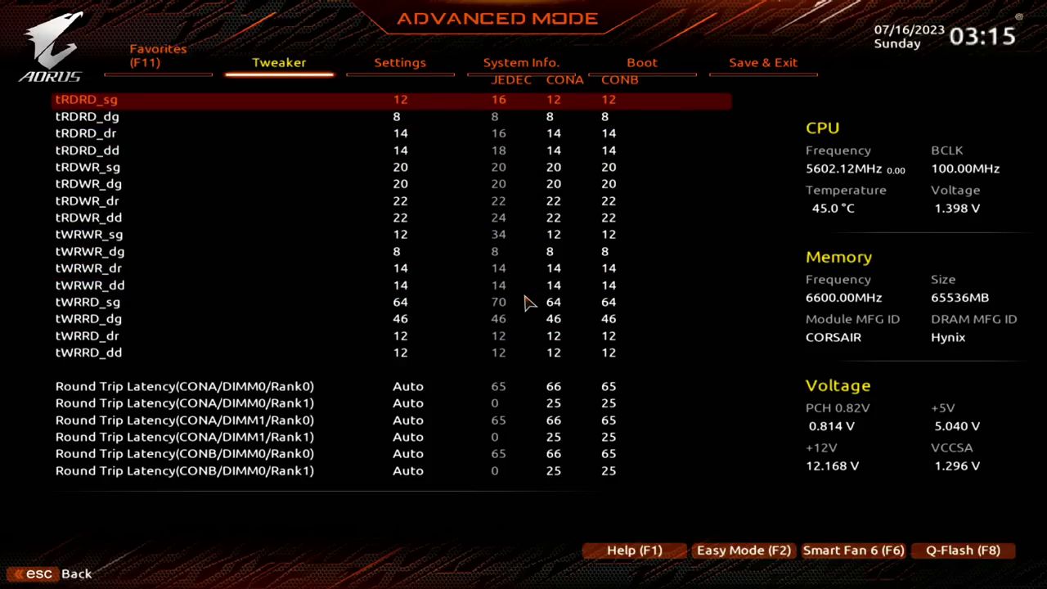
key("Down")
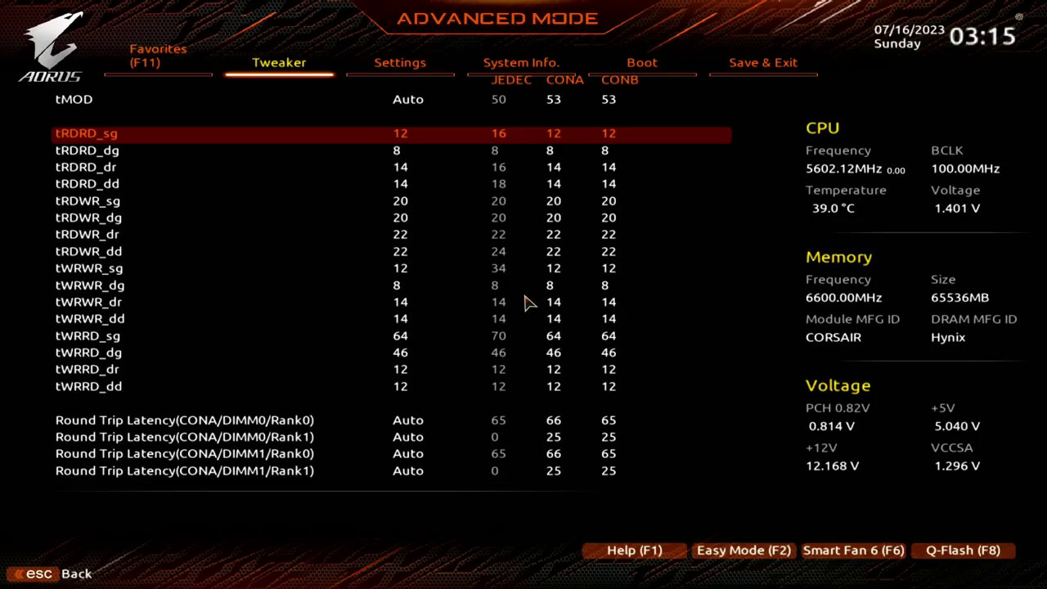
key("Up")
key("Up")
key("Up")
key("Up")
key("Up")
key("Up")
key("Up")
key("Up")
key("Up")
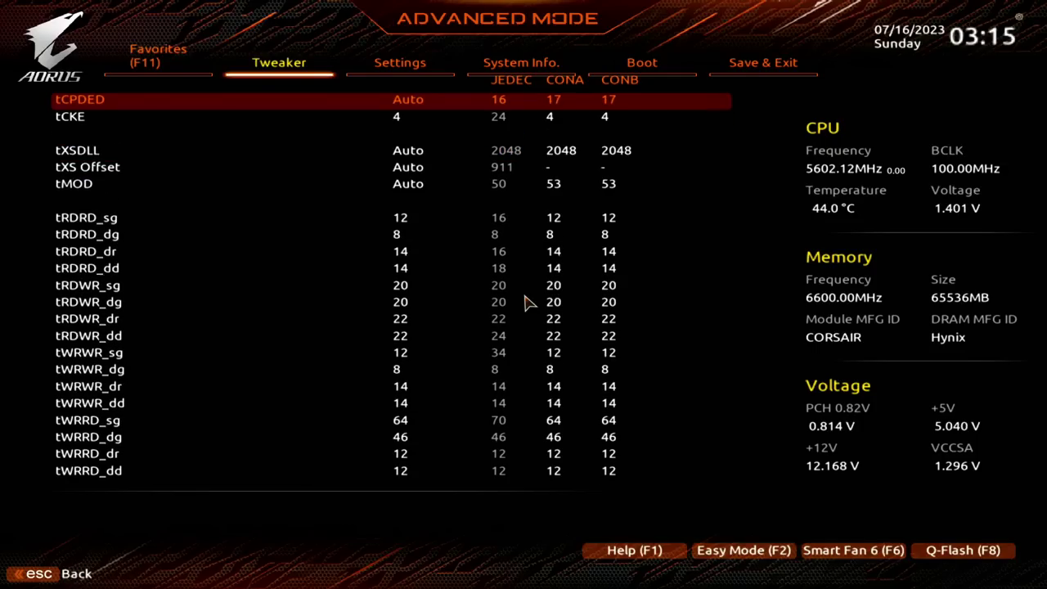
key("Up")
key("Up")
key("Up")
key("Up")
key("Up")
key("Up")
key("Up")
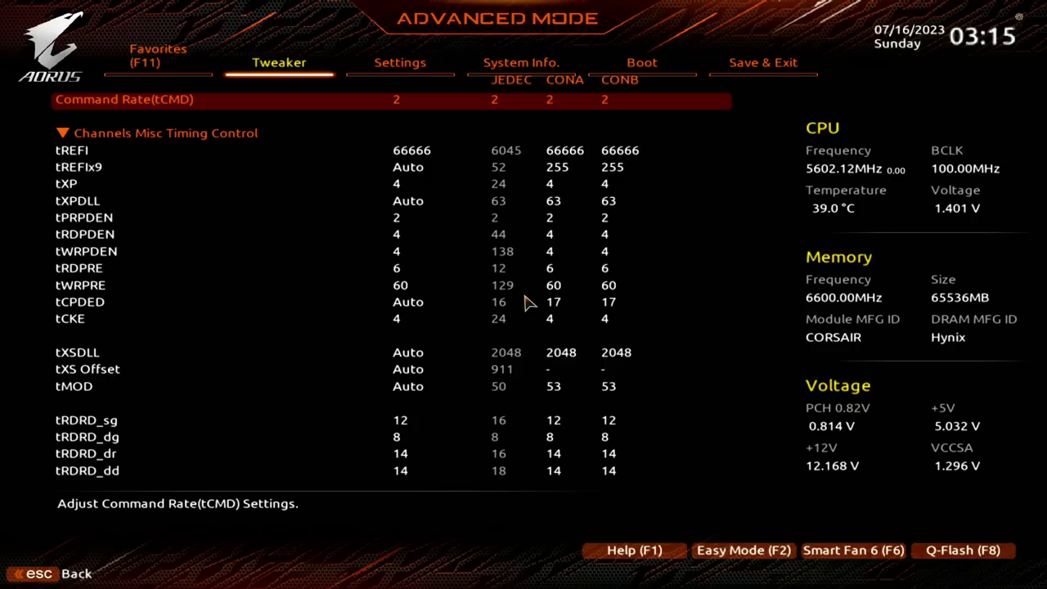
key("Down")
key("Down")
key("Down")
key("Down")
key("Down")
key("Down")
key("Down")
key("Down")
key("Down")
key("Down")
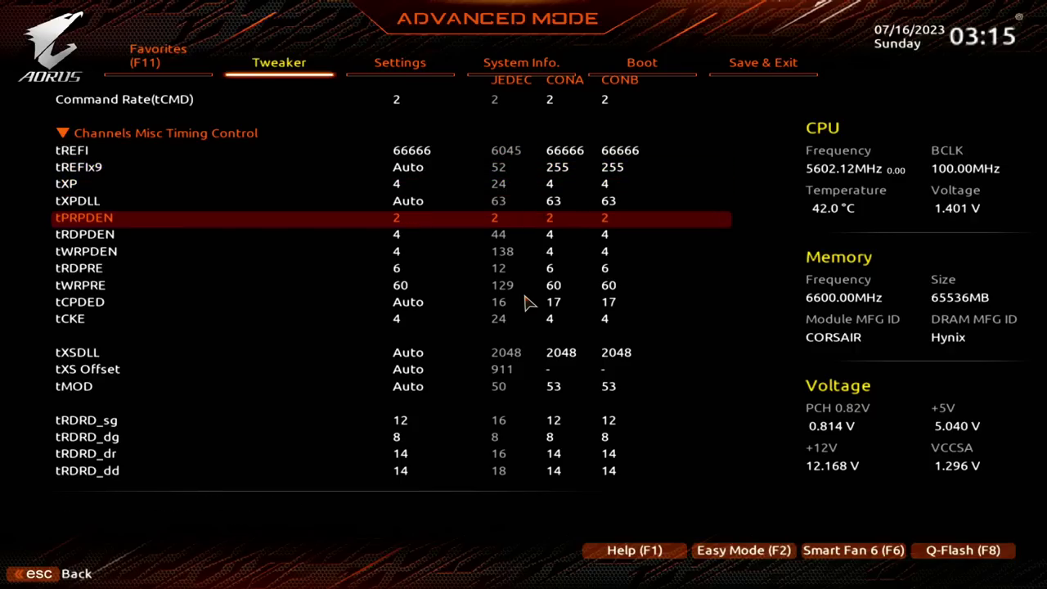
key("Down")
key("Down")
key("Down")
key("Down")
key("Down")
key("Down")
key("Down")
key("Down")
key("Down")
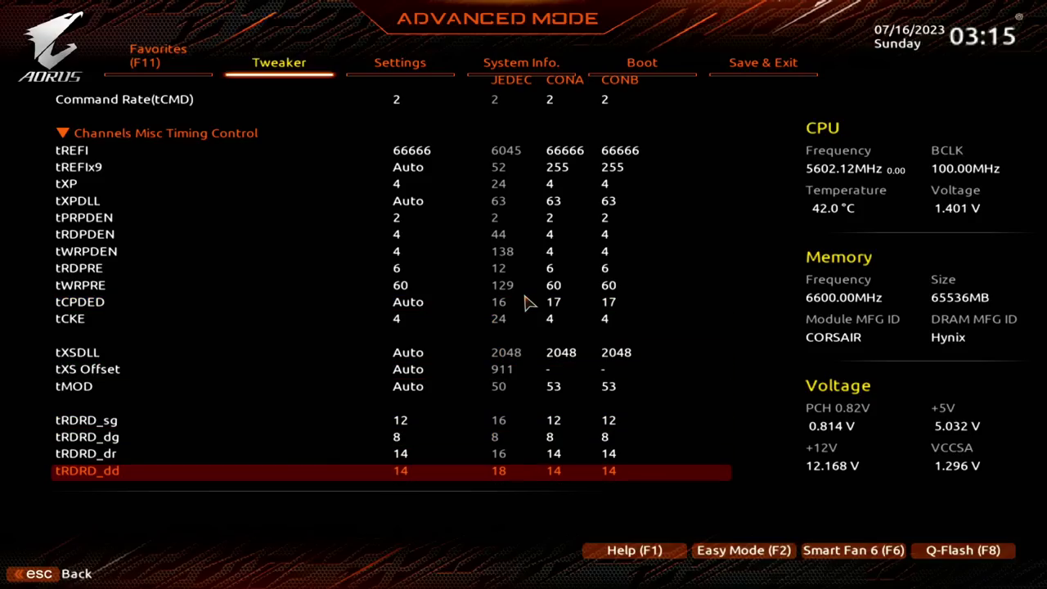
key("Down")
key("Up")
key("Up")
key("Up")
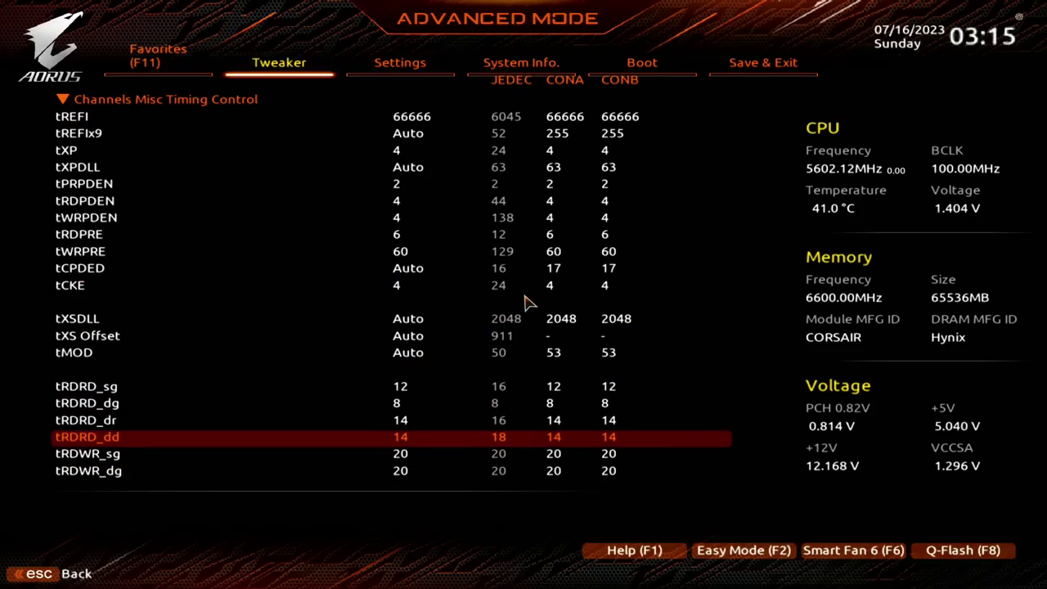
key("Down")
key("Up")
key("Up")
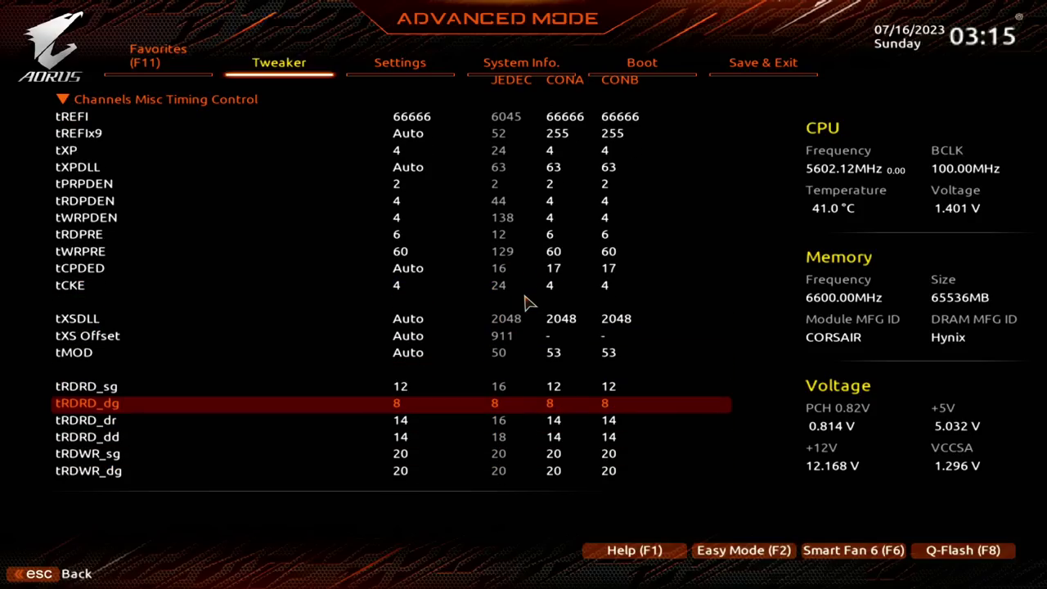
key("Up")
key("Up")
key("Down")
key("Down")
key("Down")
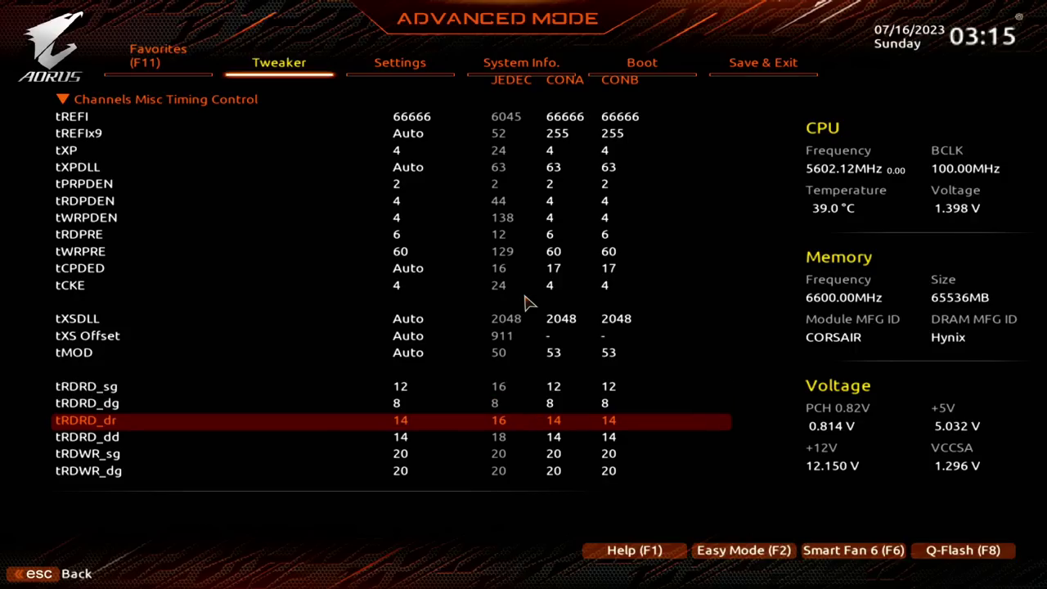
key("Up")
key("Up")
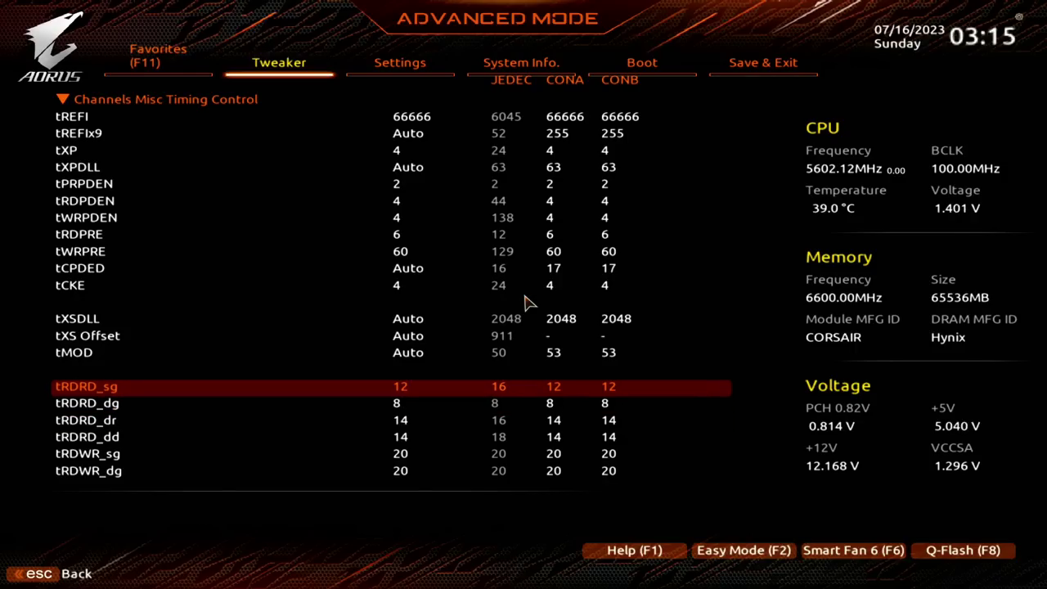
key("Down")
key("Down")
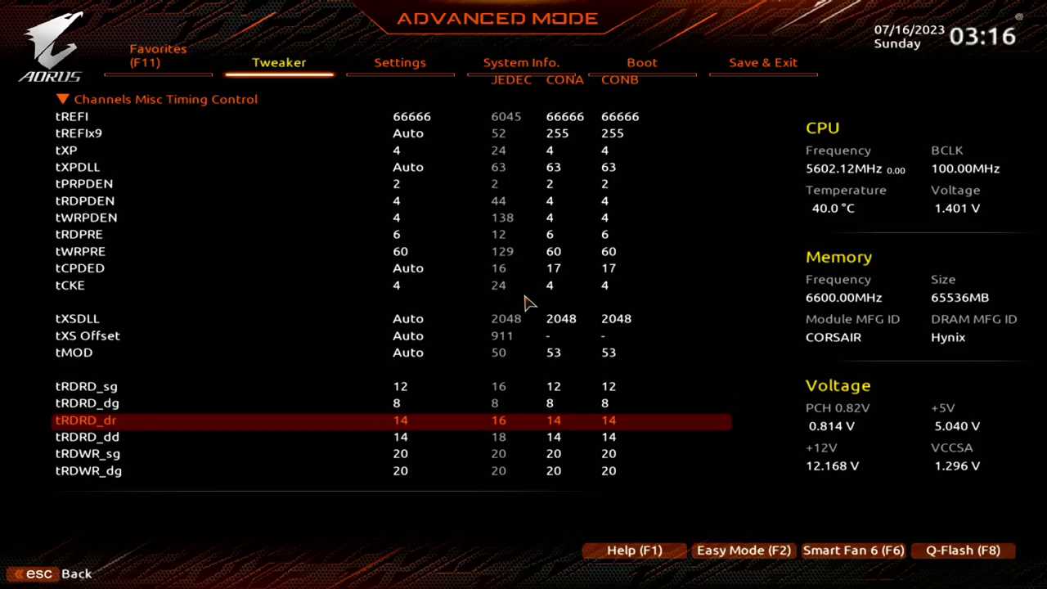
key("Up")
key("Up")
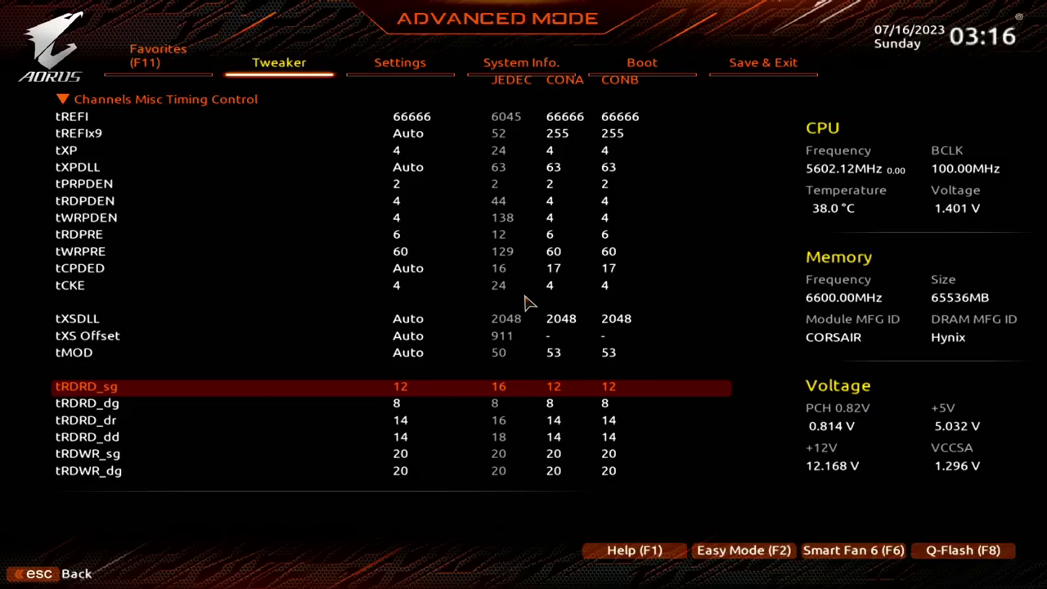
key("Up")
key("Up")
key("Up")
key("Up")
key("Up")
key("Up")
key("Up")
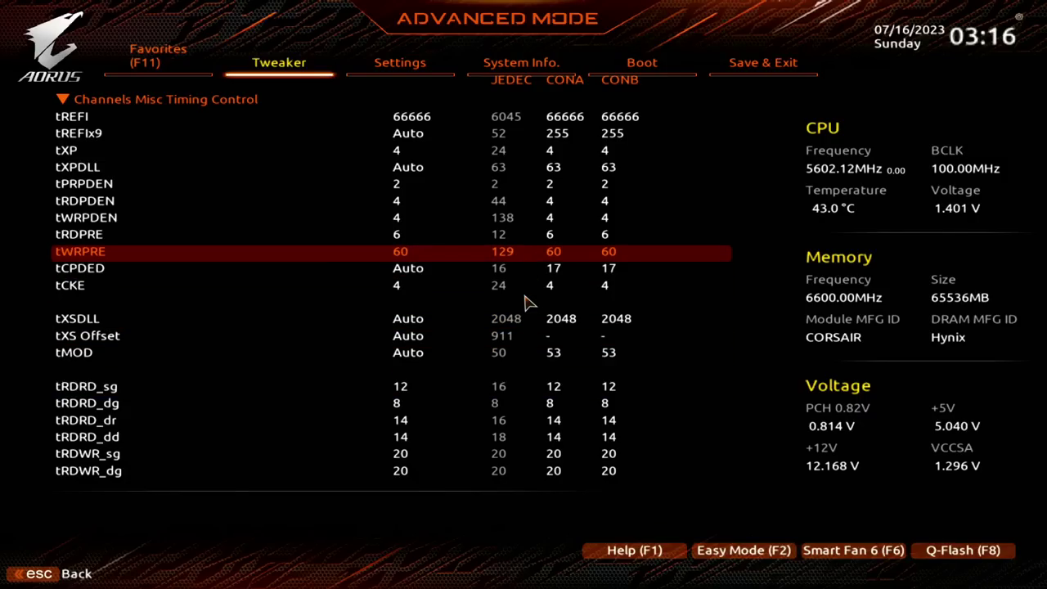
Exit the timing list from tWTR_S and go to CPU Upgrade (Default) atop the Tweaker page.
key("Up")
key("Up")
key("Up")
key("Up")
key("Up")
key("Up")
key("Up")
key("Up")
key("Up")
key("Up")
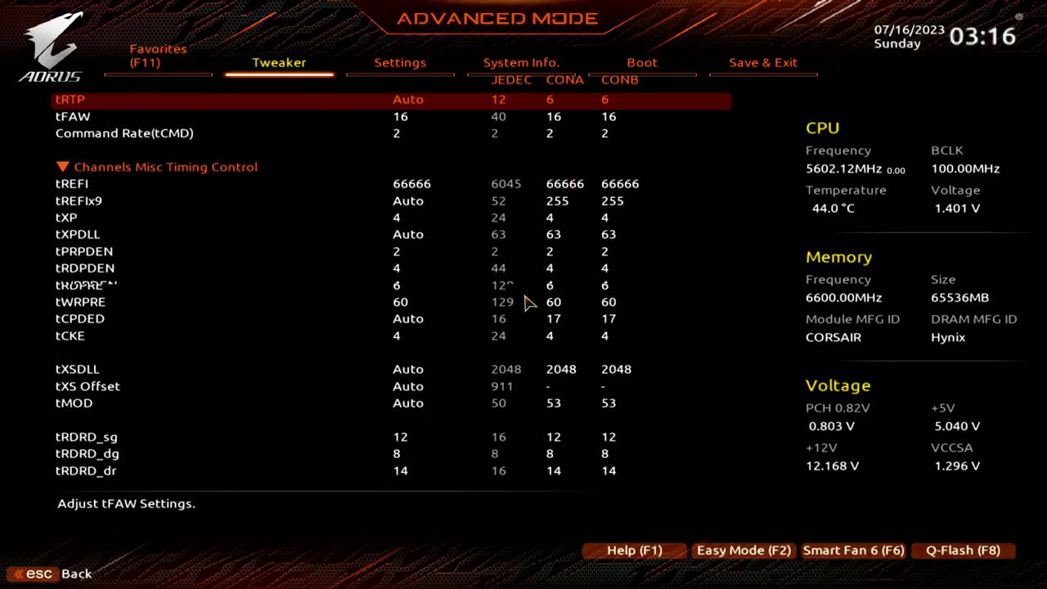
key("Up")
key("Up")
key("Up")
key("Up")
key("Up")
key("Up")
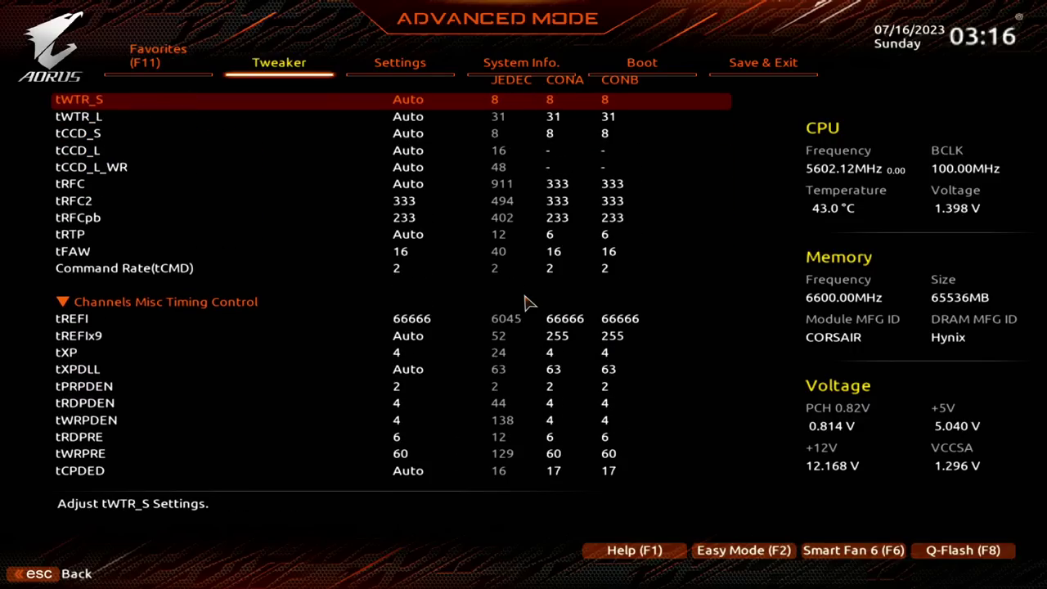
key("Escape")
key("Escape")
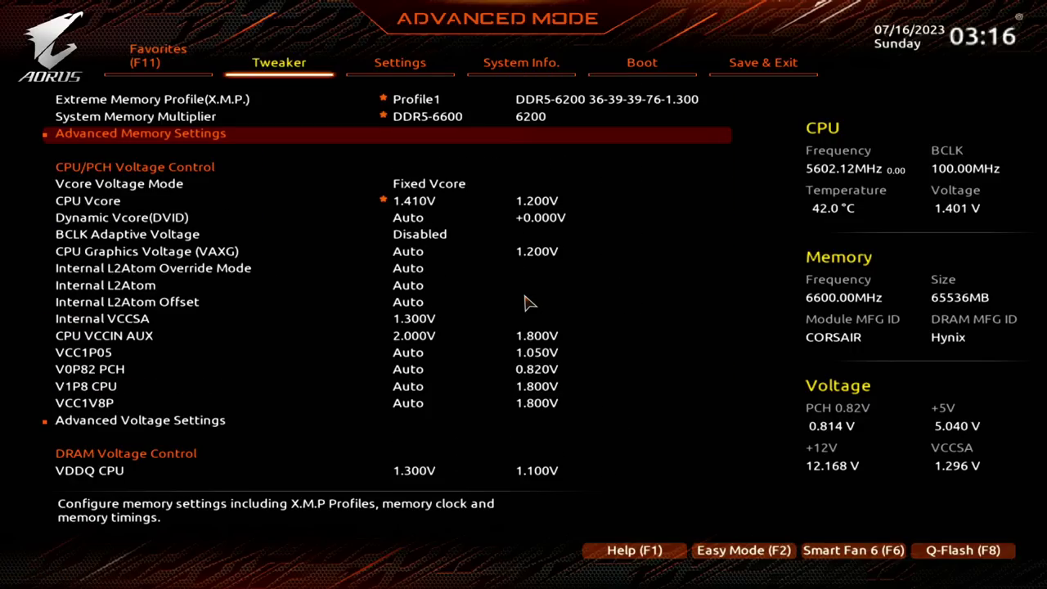
key("Up")
key("Up")
key("Up")
key("Up")
key("Up")
key("Up")
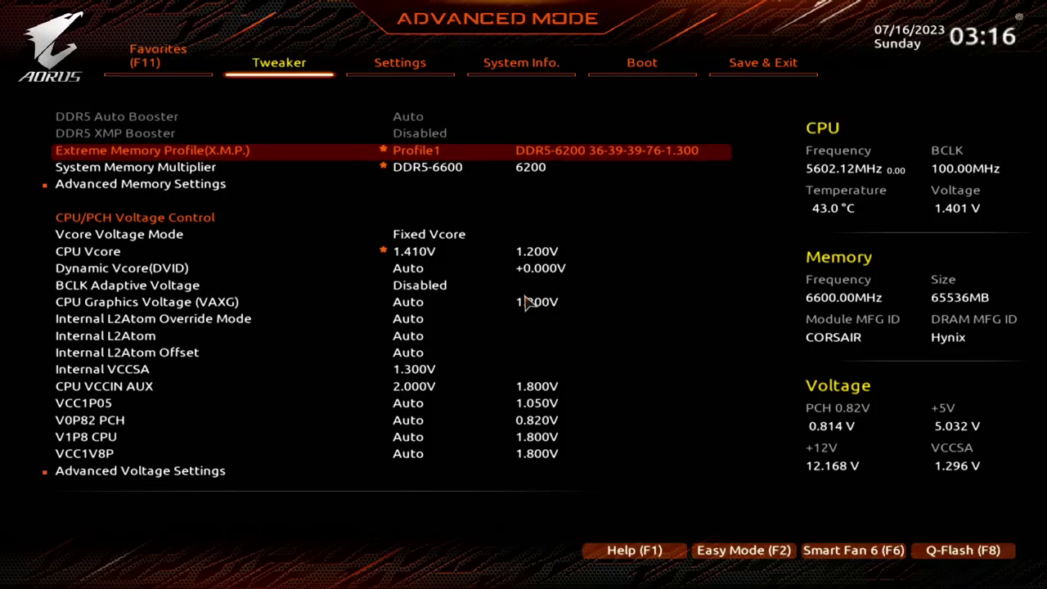
key("Up")
key("Up")
key("Up")
key("Up")
key("Up")
key("Up")
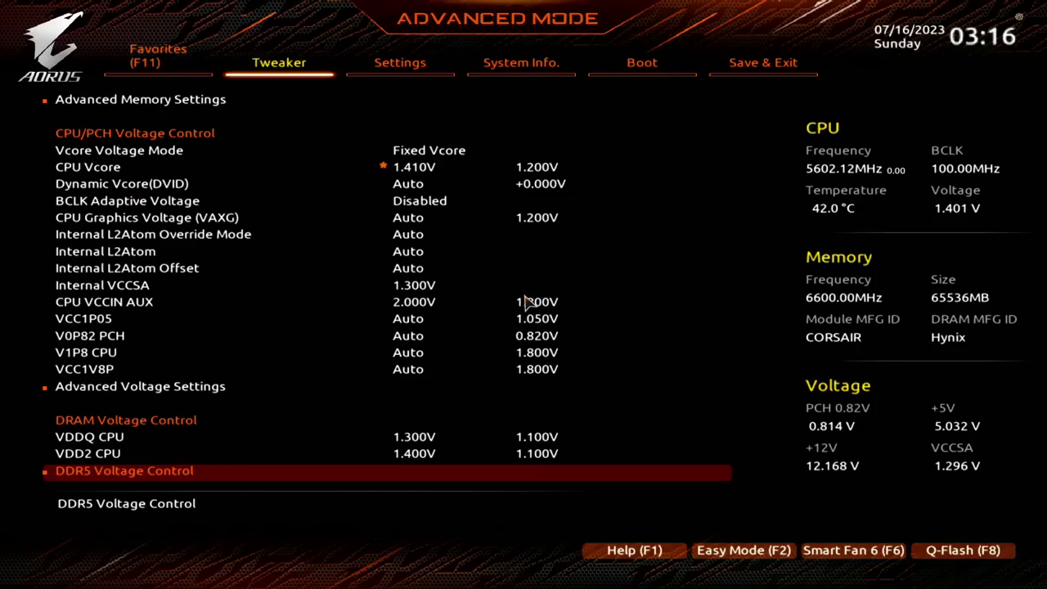
key("Down")
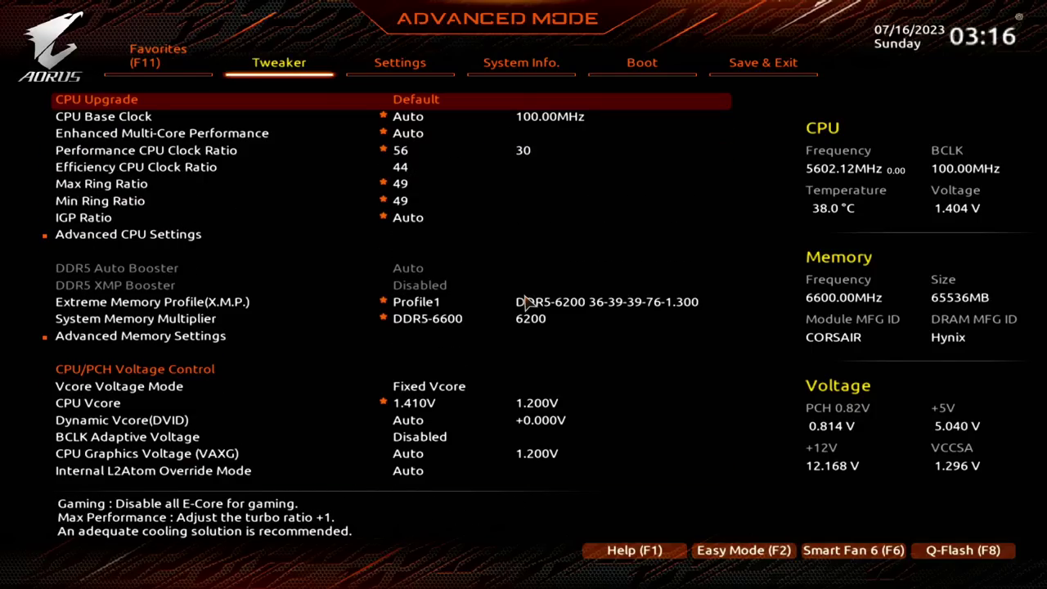